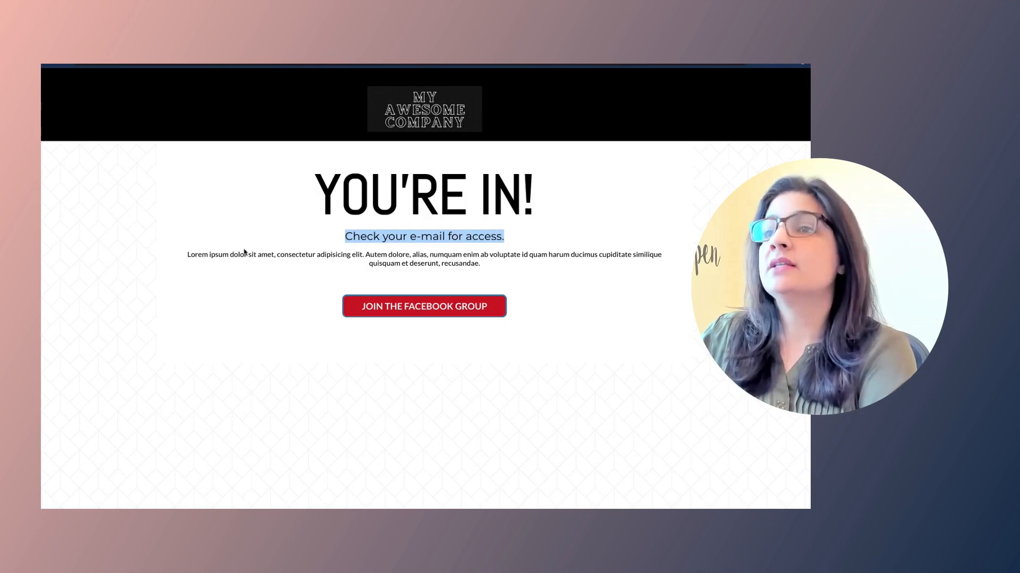
# Step: Create a new blank workflow from scratch in Automation and select its default title
pyautogui.moveTo(186, 255); pyautogui.dragTo(511, 264)
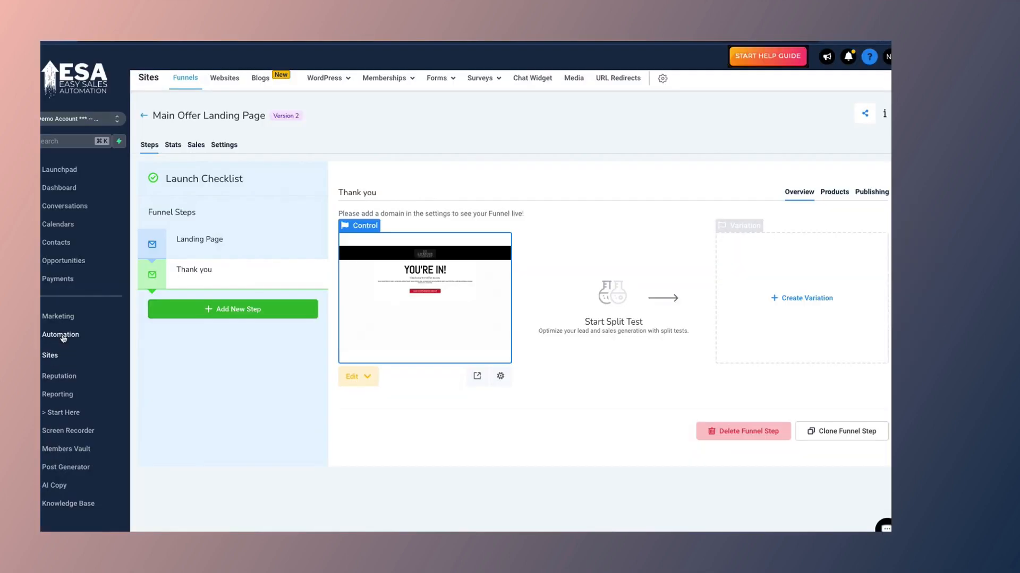
pyautogui.click(63, 337)
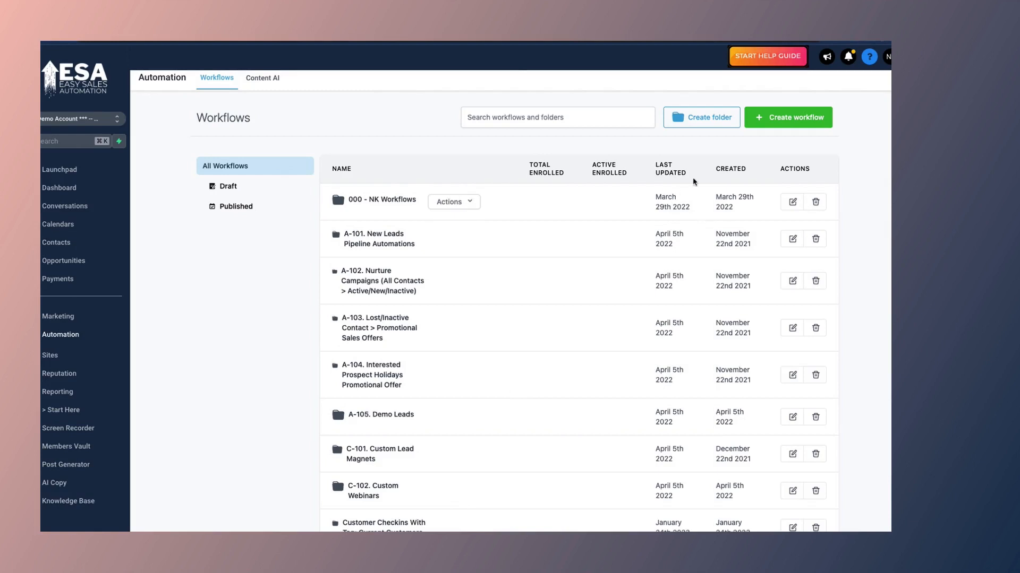
pyautogui.click(791, 124)
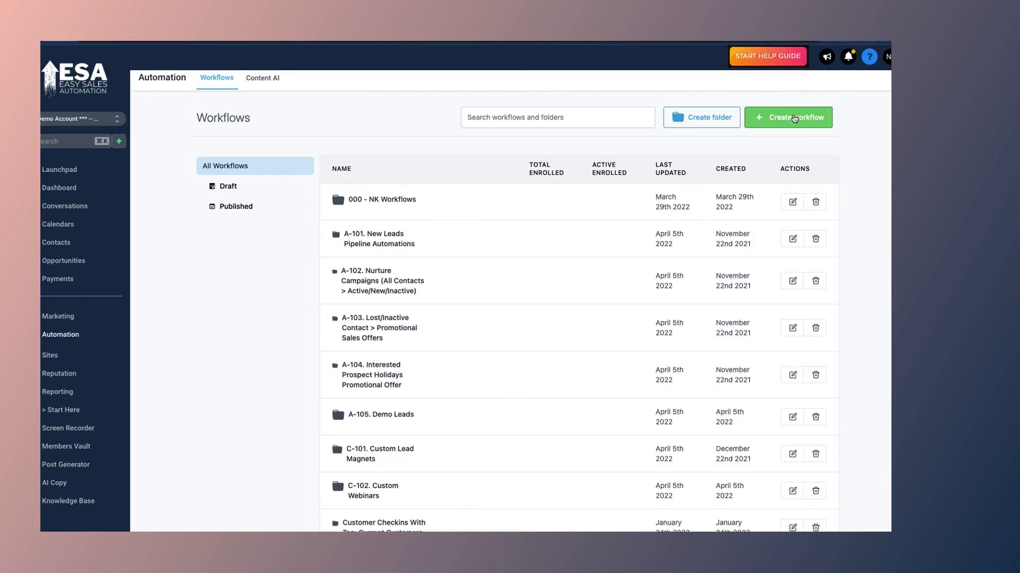
pyautogui.click(430, 314)
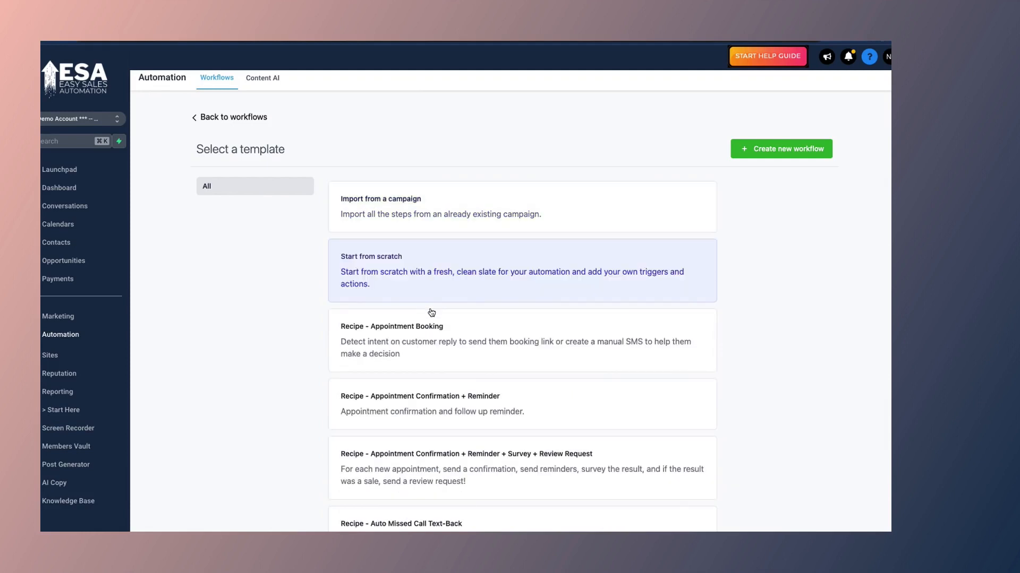
pyautogui.click(774, 151)
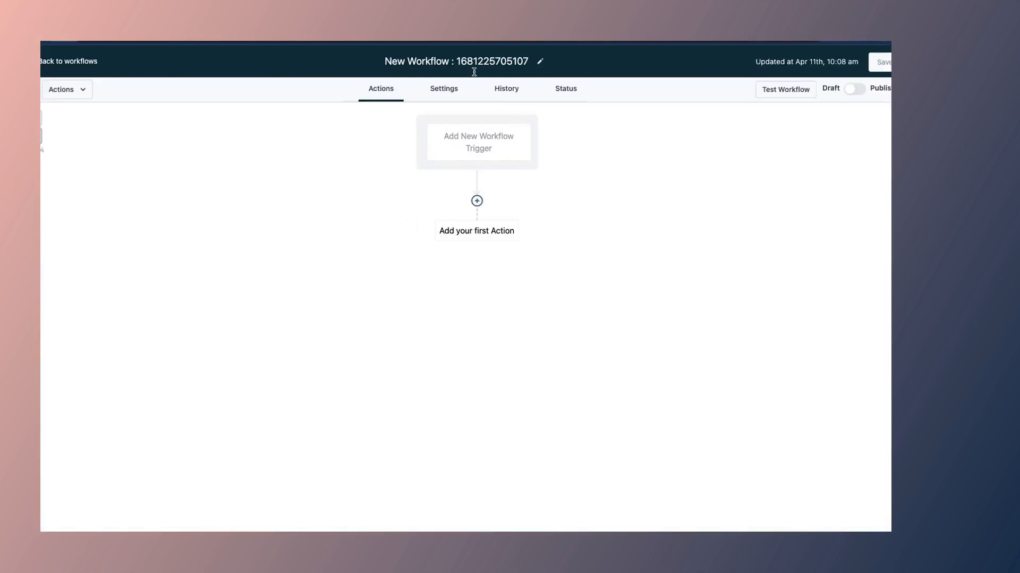
pyautogui.click(474, 63)
pyautogui.tripleClick(475, 61)
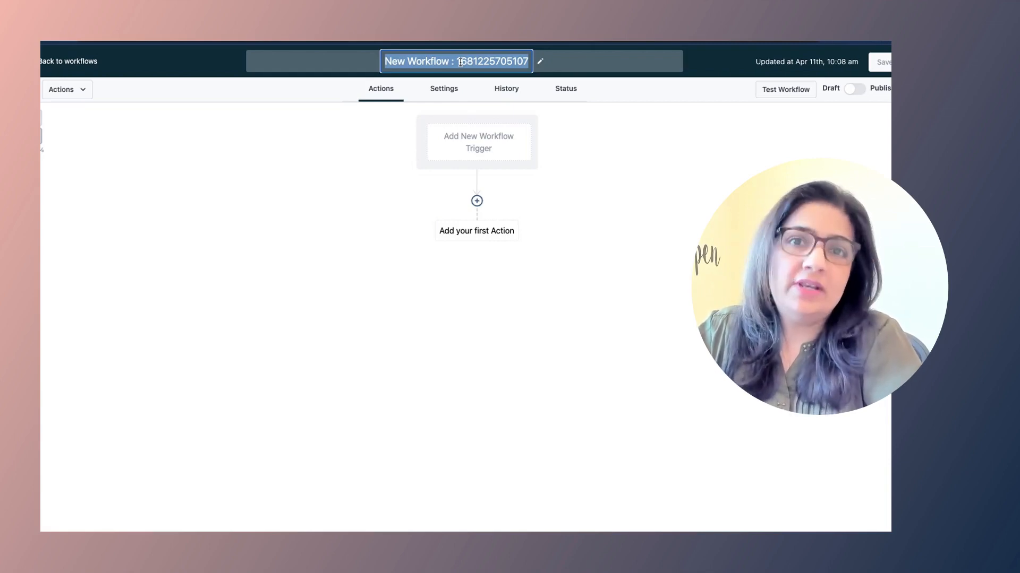
# Step: Rename the workflow to '50 social media post calendar Optins' and save it
pyautogui.write('50 so')
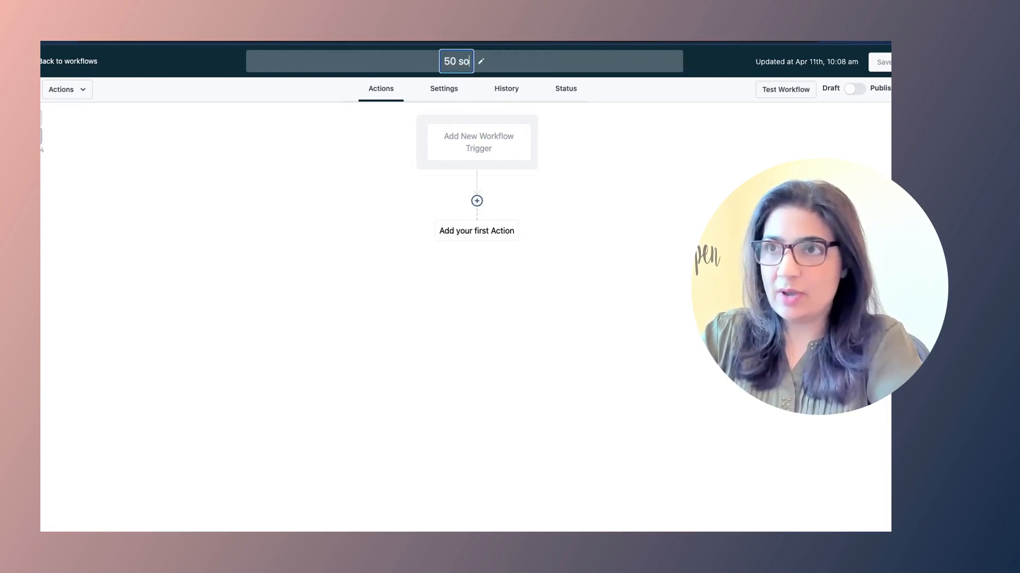
pyautogui.write('cial media post ')
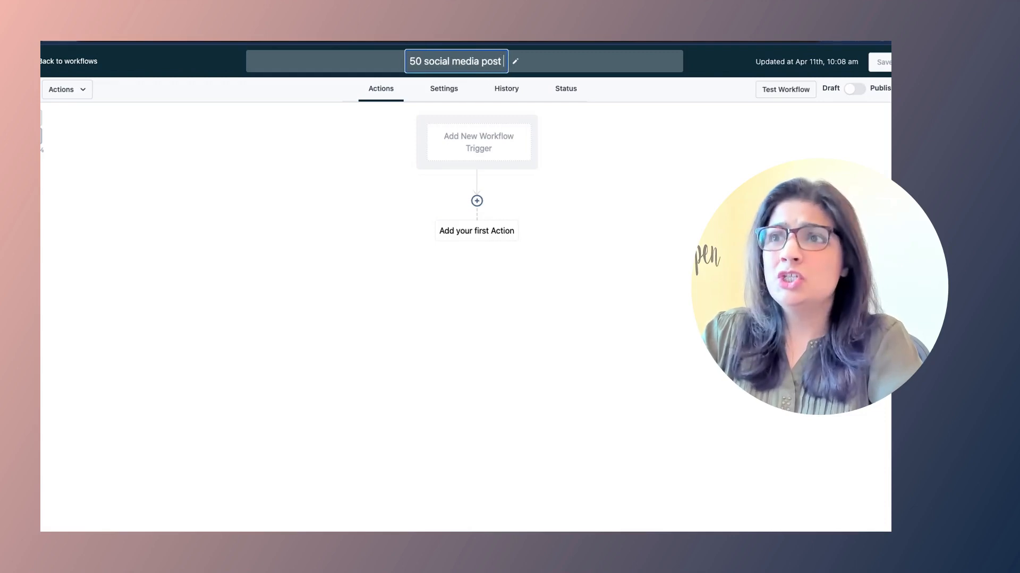
pyautogui.write('calen')
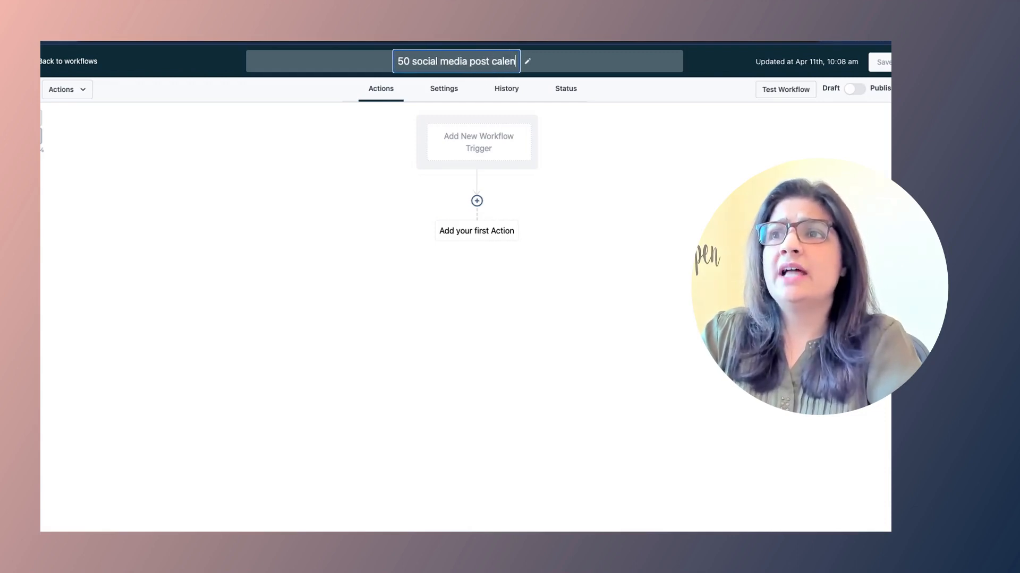
pyautogui.write('dar Optins')
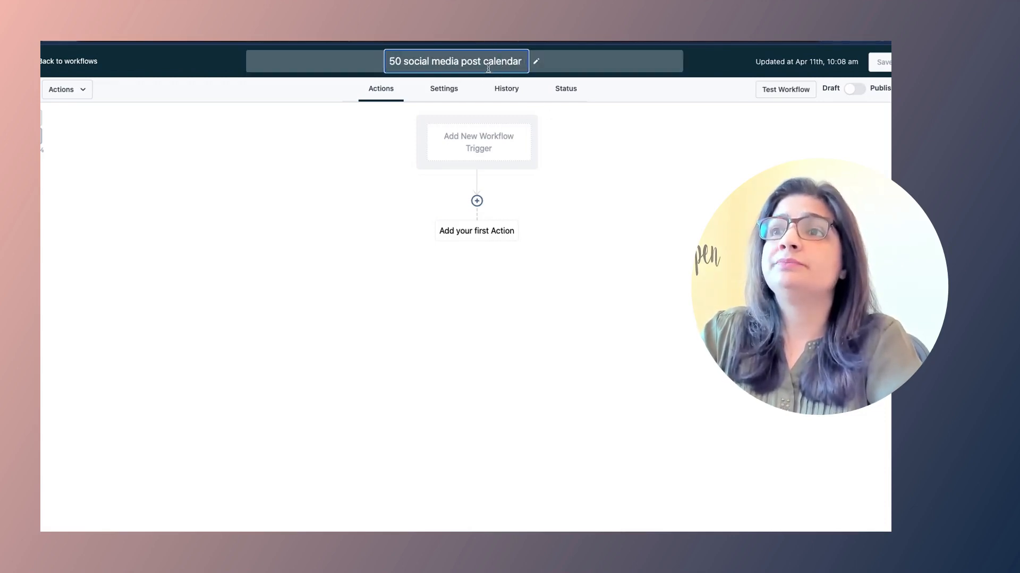
pyautogui.press('Return')
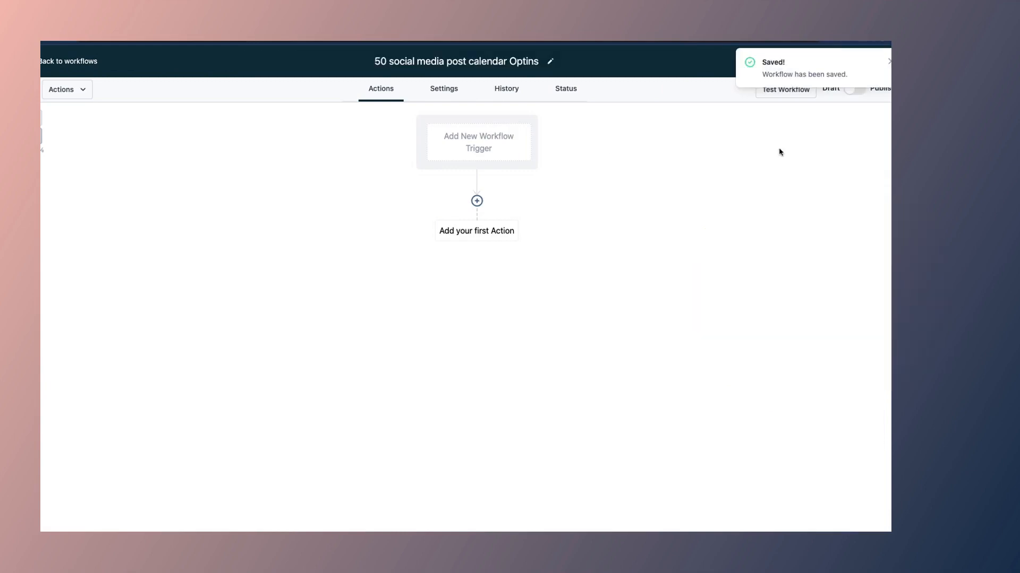
pyautogui.click(890, 62)
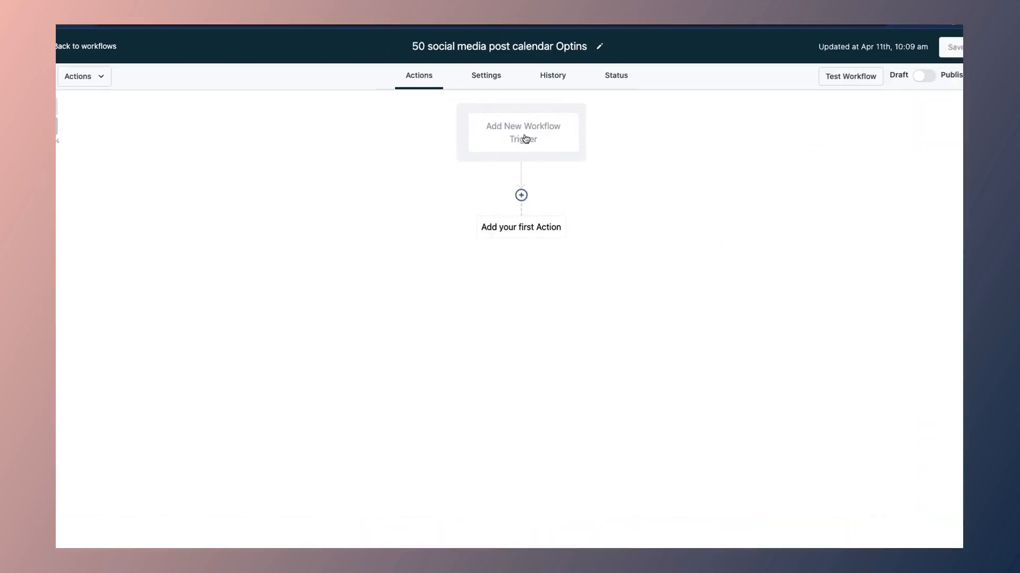
# Step: Add a Form Submitted trigger filtered to the 50 social media post calendar Optin Form, and save
pyautogui.click(524, 139)
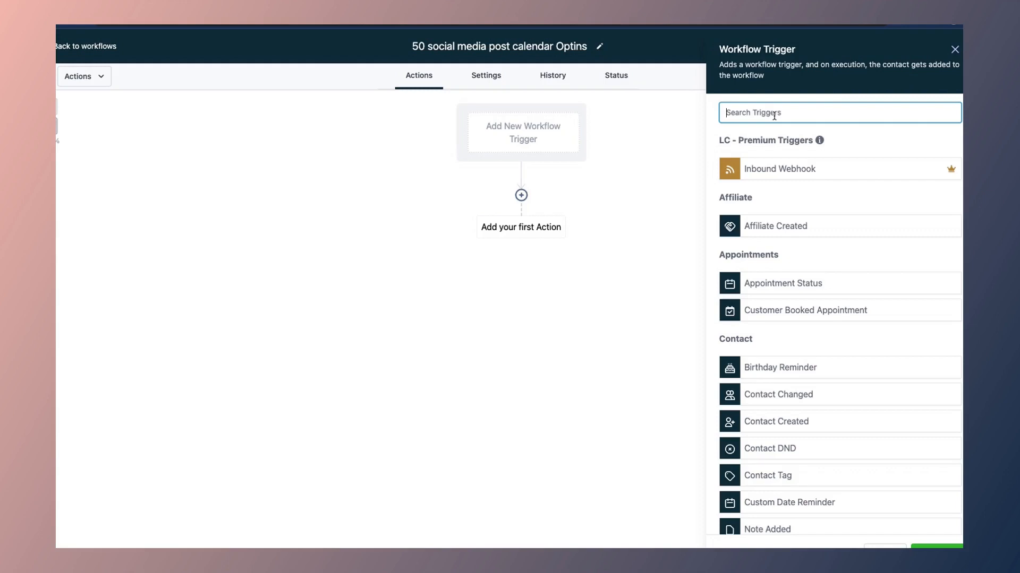
pyautogui.write('form')
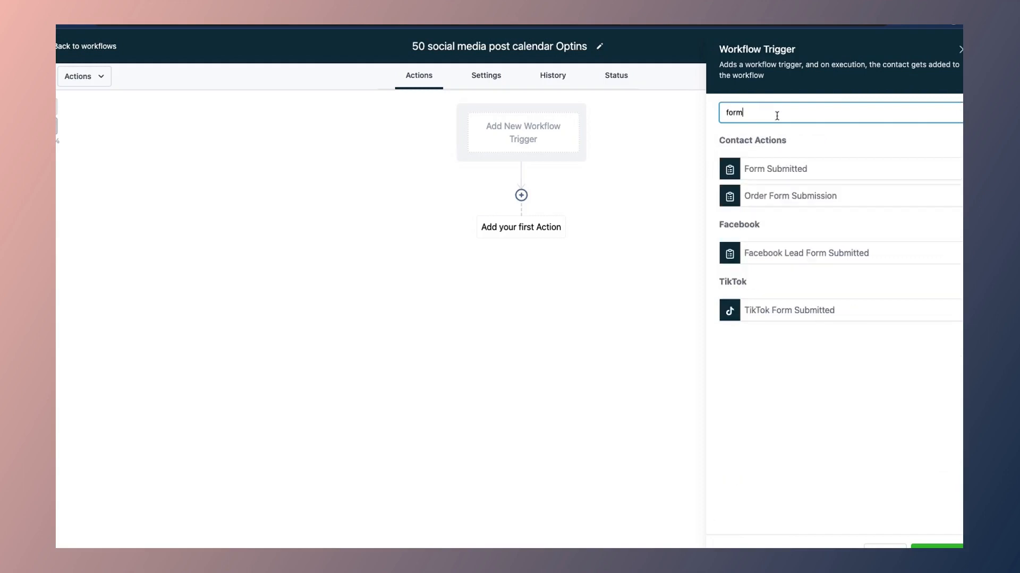
pyautogui.click(773, 170)
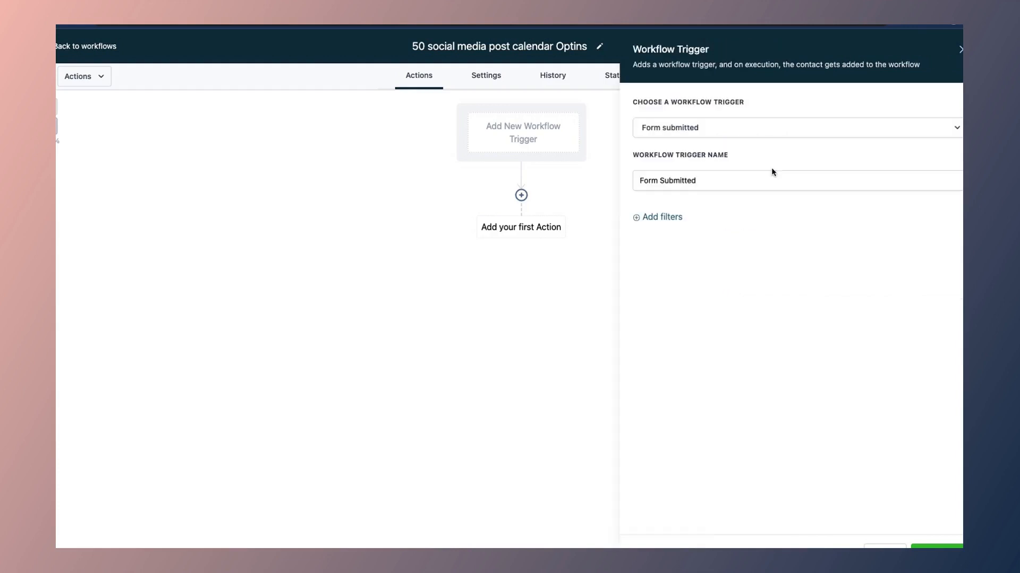
pyautogui.click(663, 219)
pyautogui.click(661, 229)
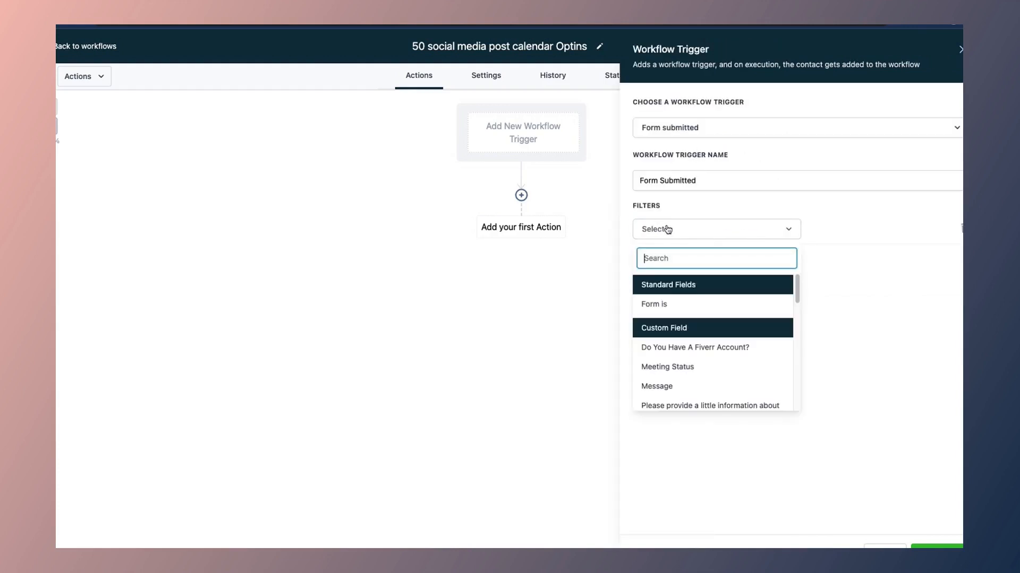
pyautogui.click(654, 301)
pyautogui.click(832, 231)
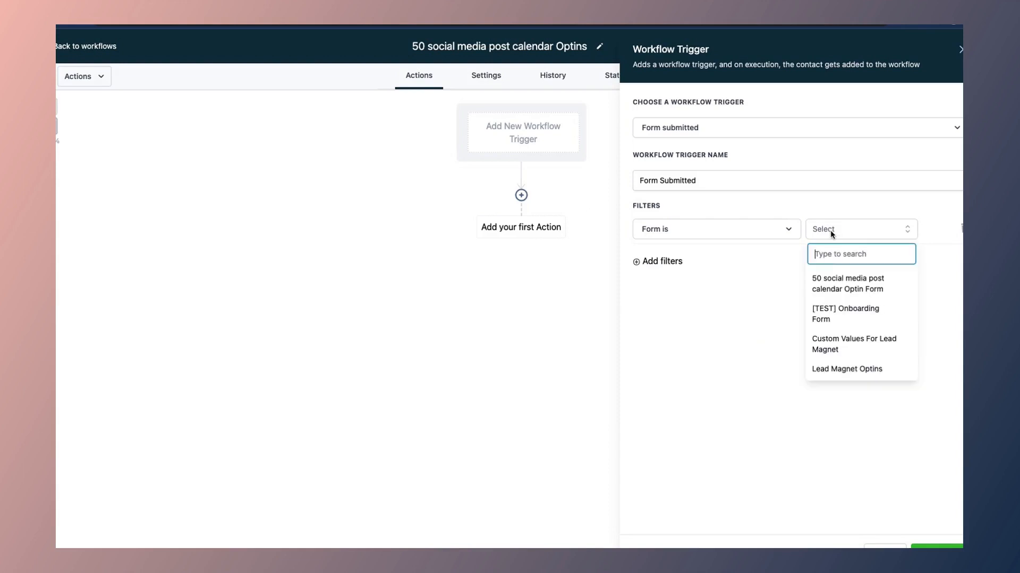
pyautogui.click(848, 287)
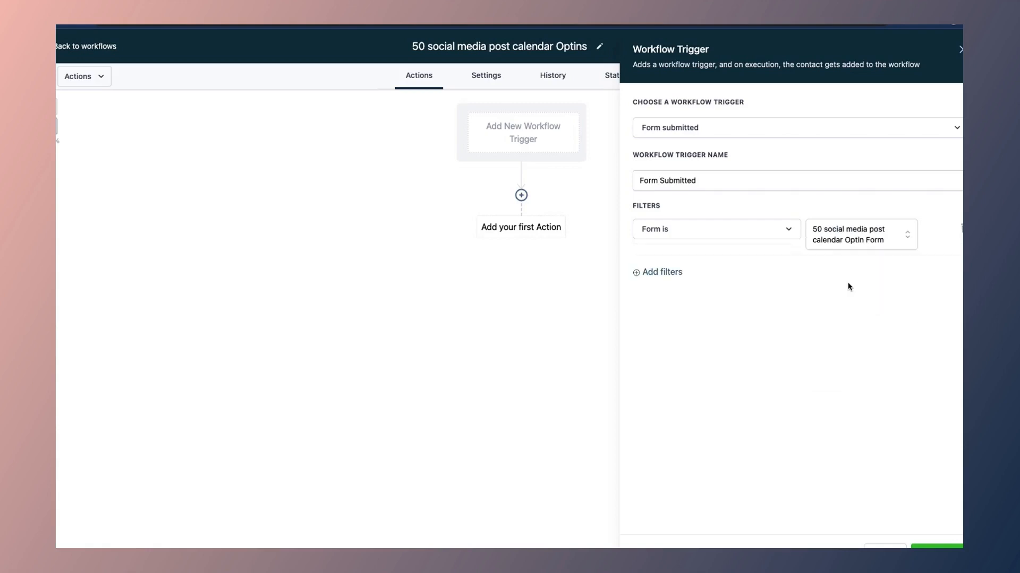
pyautogui.click(930, 546)
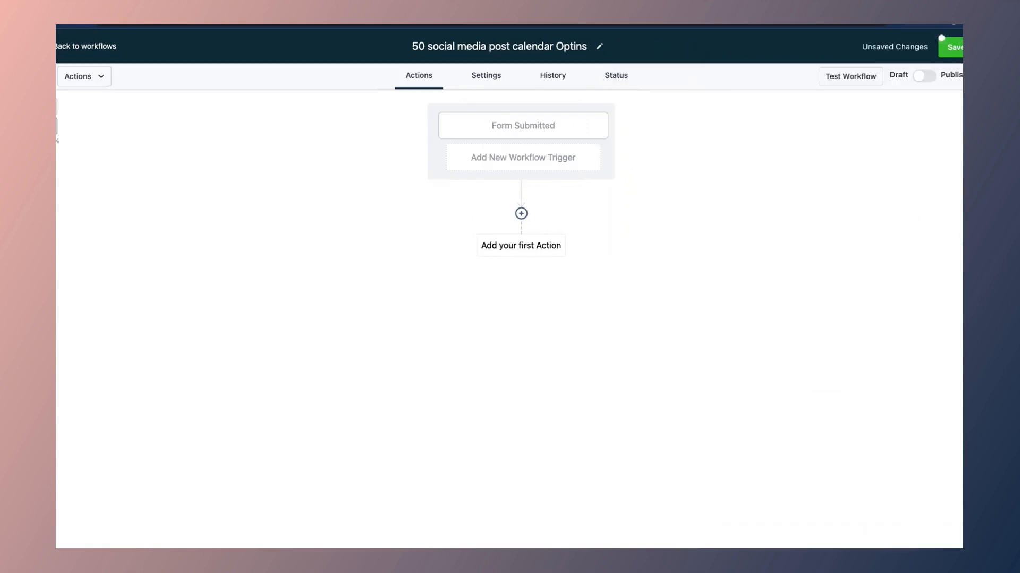
pyautogui.click(948, 47)
# Step: Rename the trigger to '50 Social Media Post Calendar Form Submitted' and save the workflow
pyautogui.click(525, 128)
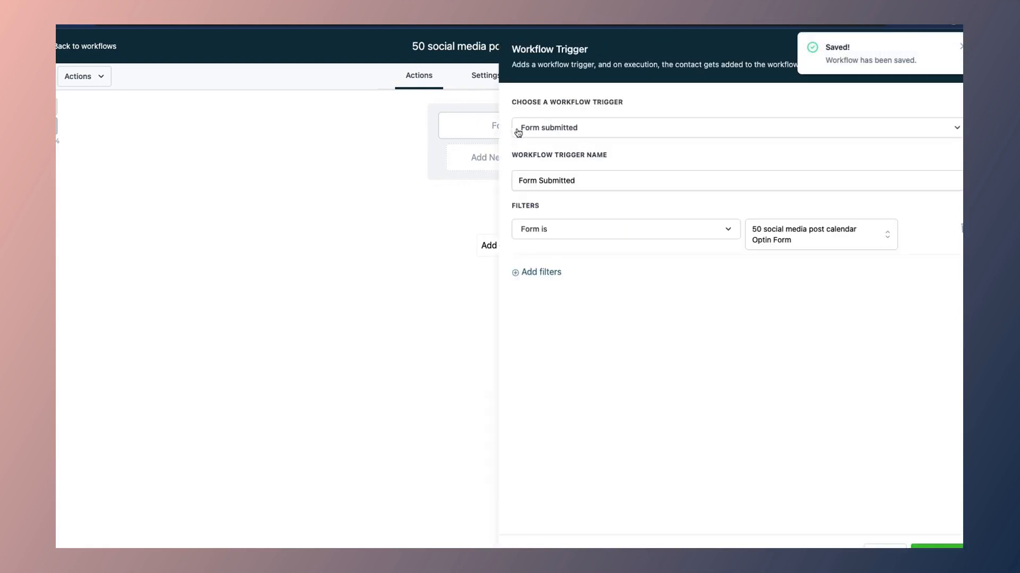
pyautogui.click(519, 180)
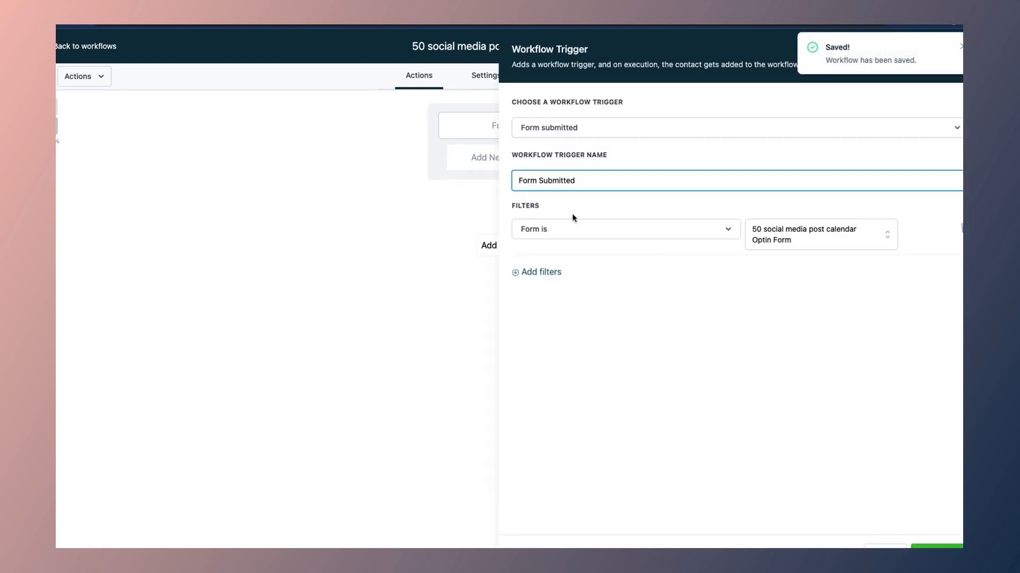
pyautogui.write('50 Social media po')
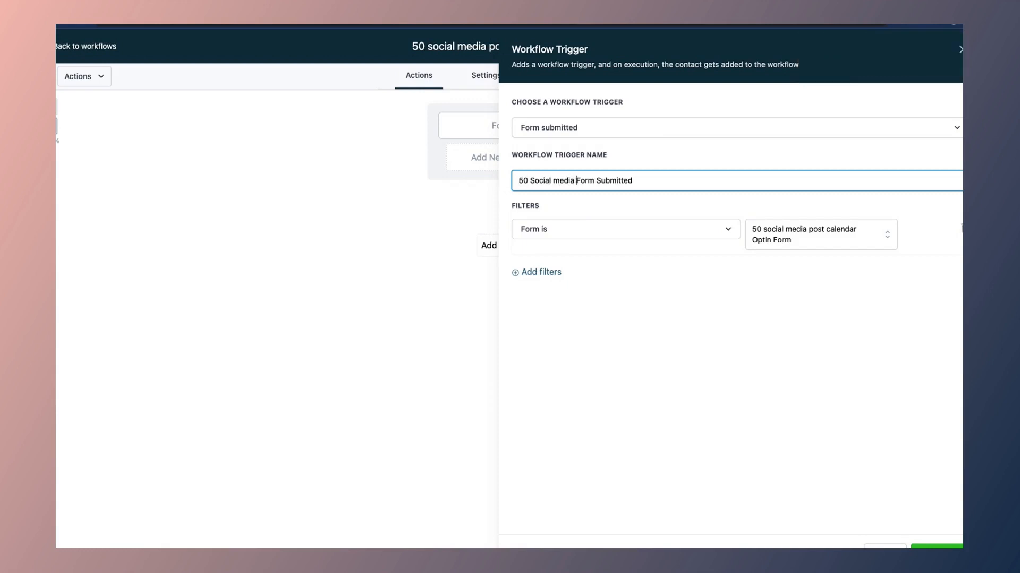
pyautogui.write('st calendar')
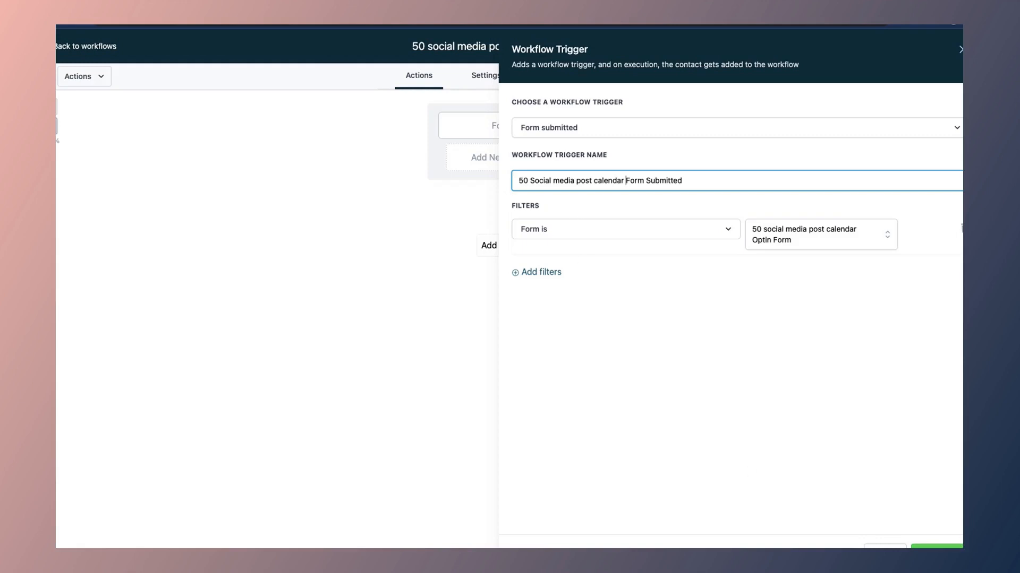
pyautogui.click(941, 546)
pyautogui.click(955, 48)
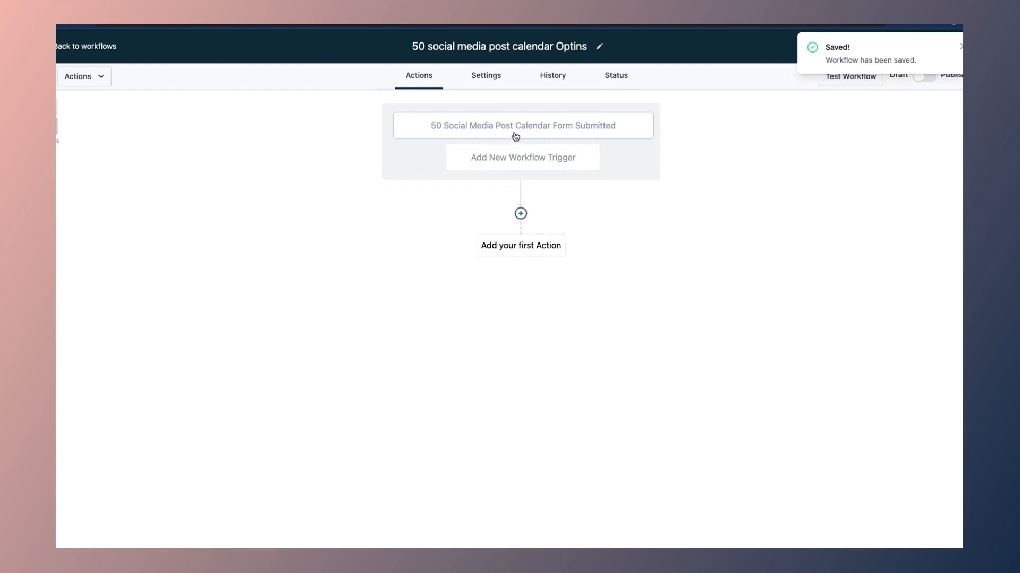
pyautogui.click(499, 136)
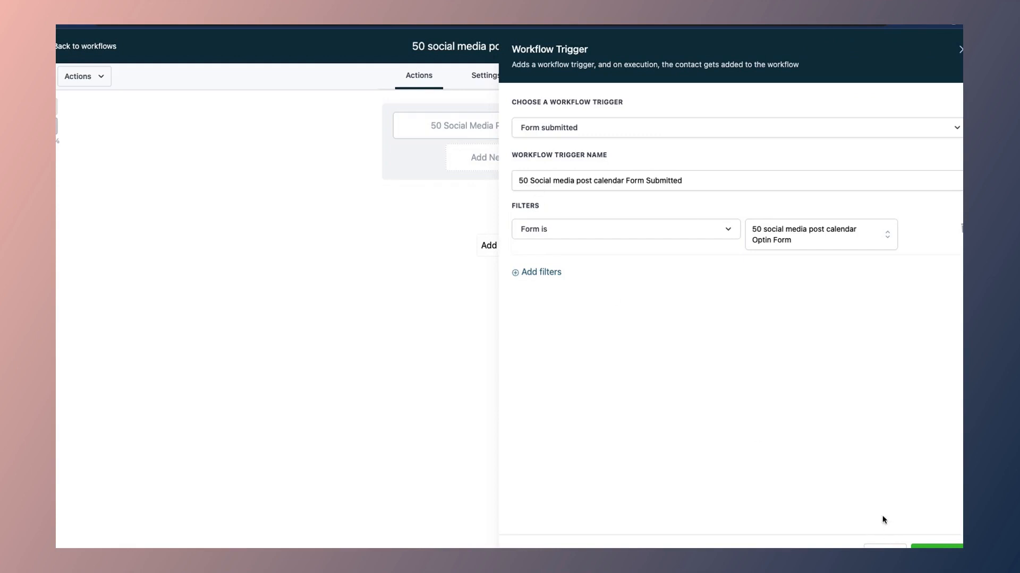
pyautogui.click(935, 547)
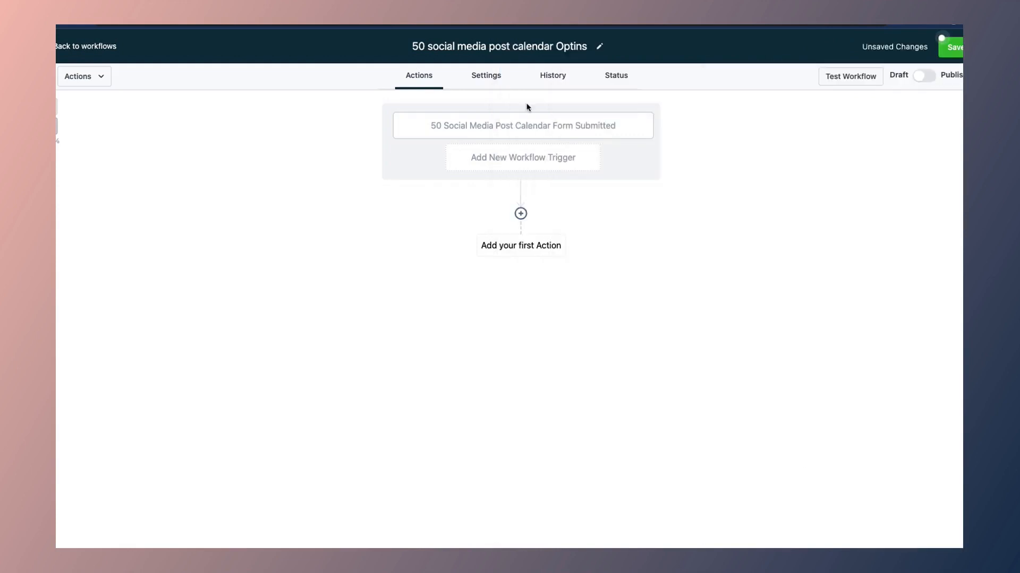
# Step: Save the workflow and add an Add Tag action after the trigger
pyautogui.click(959, 49)
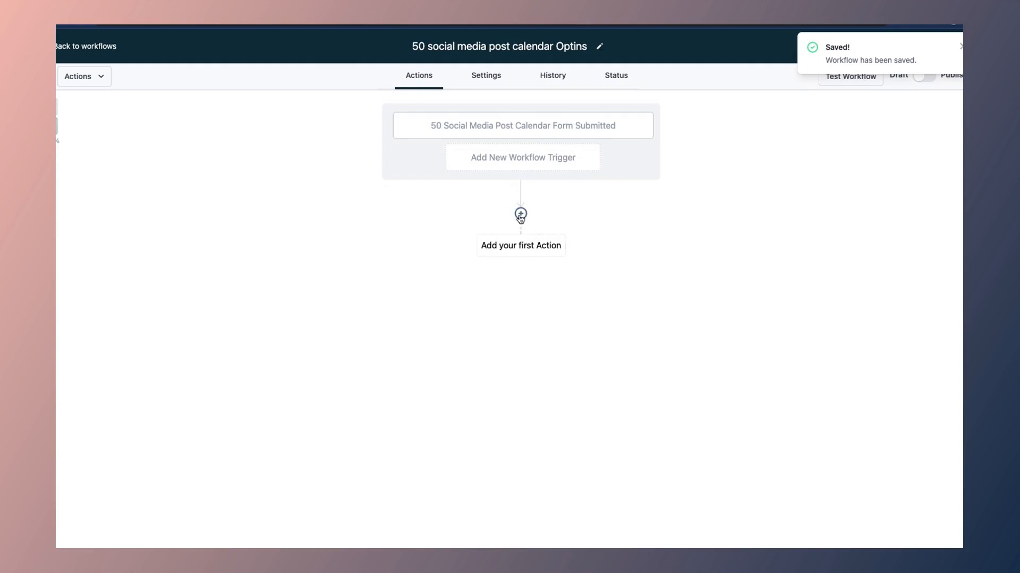
pyautogui.click(521, 215)
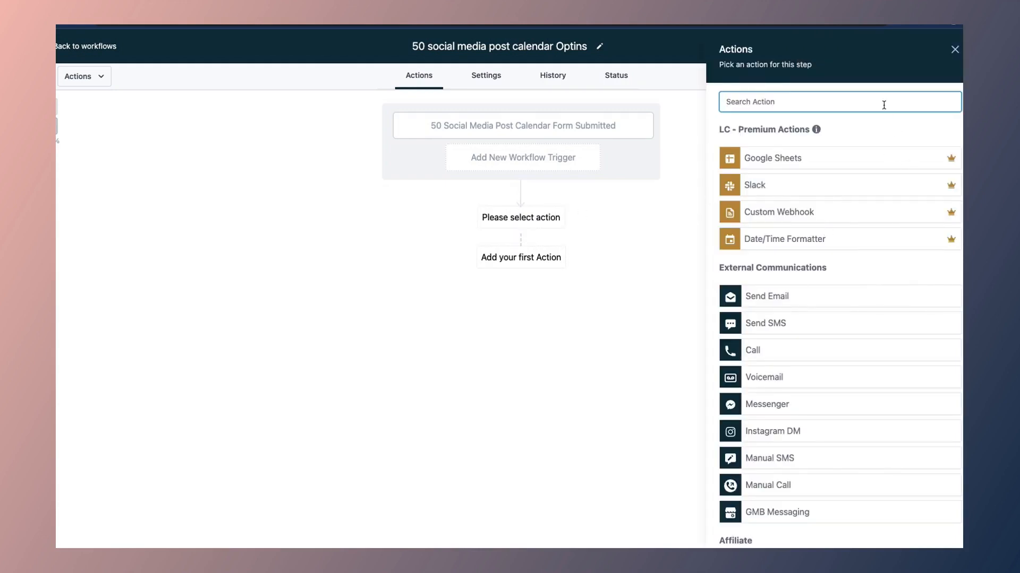
pyautogui.write('ta')
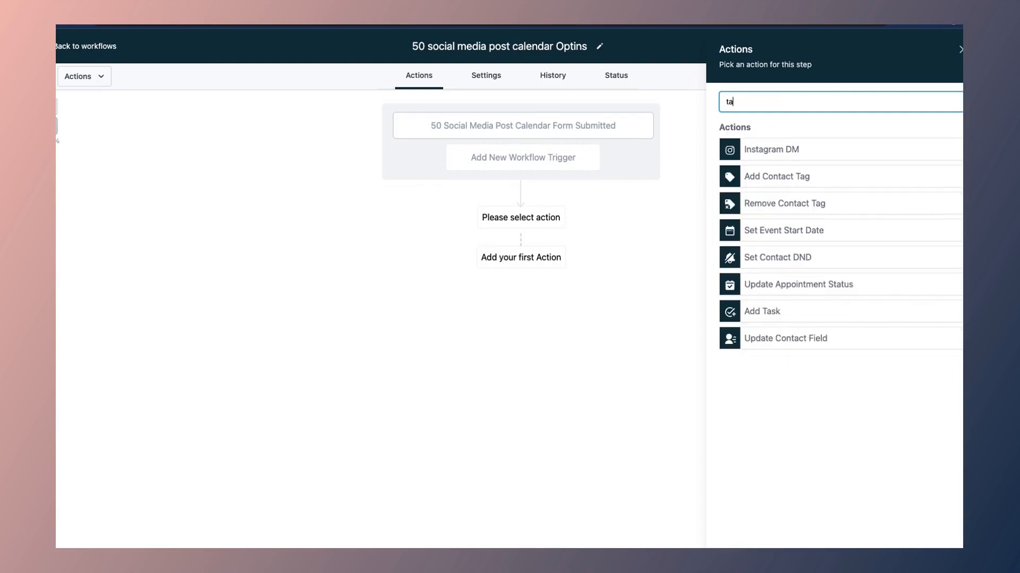
pyautogui.click(795, 178)
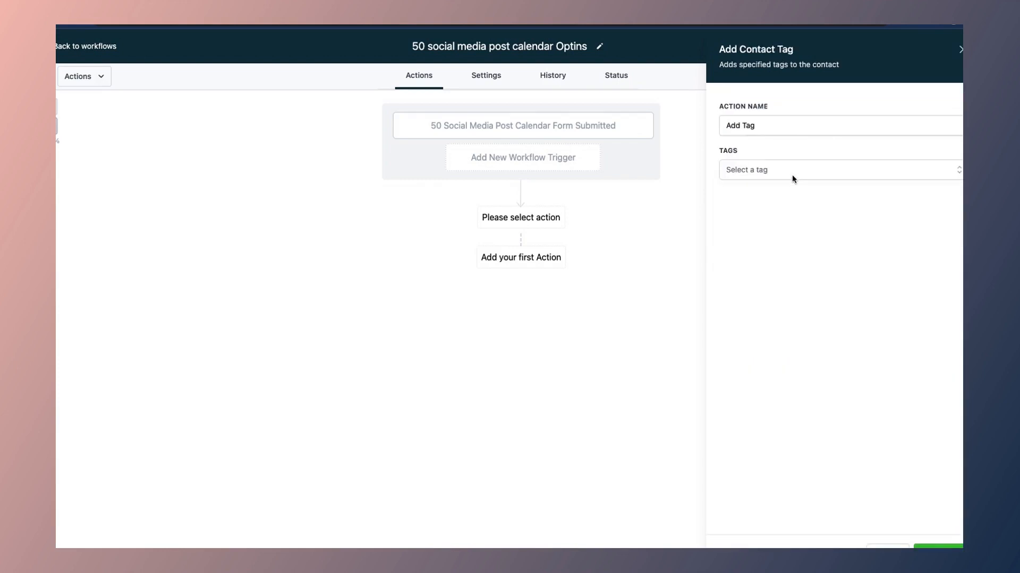
# Step: Create the new tag 'social media post lead magnet optin' for the action
pyautogui.click(747, 173)
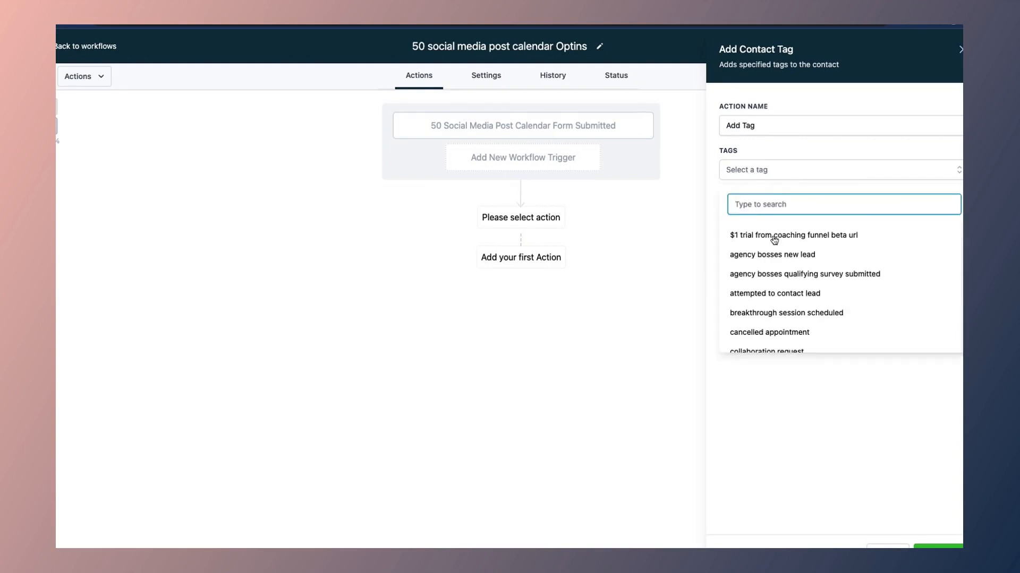
pyautogui.scroll(-3, 768, 300)
pyautogui.scroll(5, 767, 303)
pyautogui.scroll(-7, 768, 303)
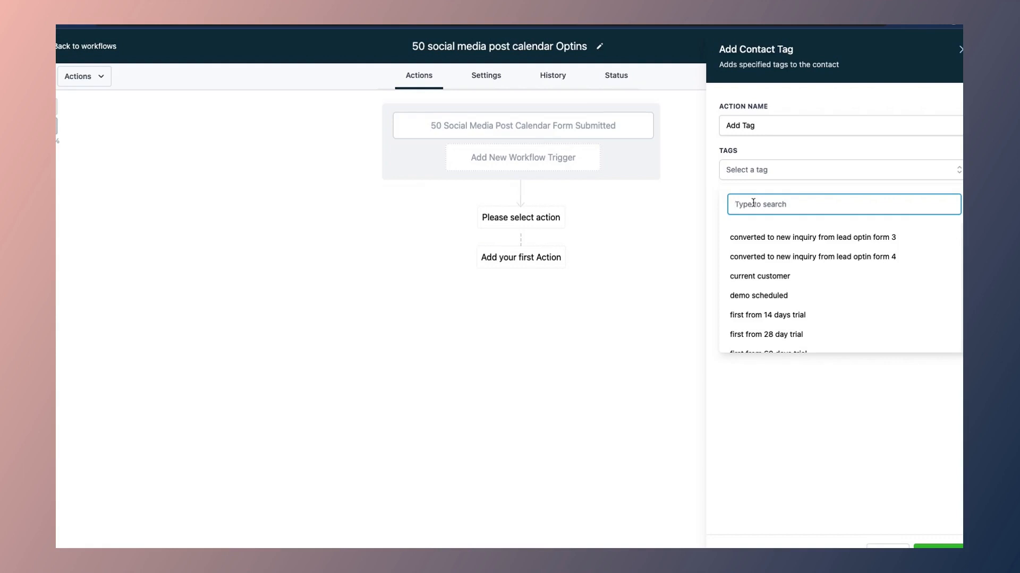
pyautogui.write('50')
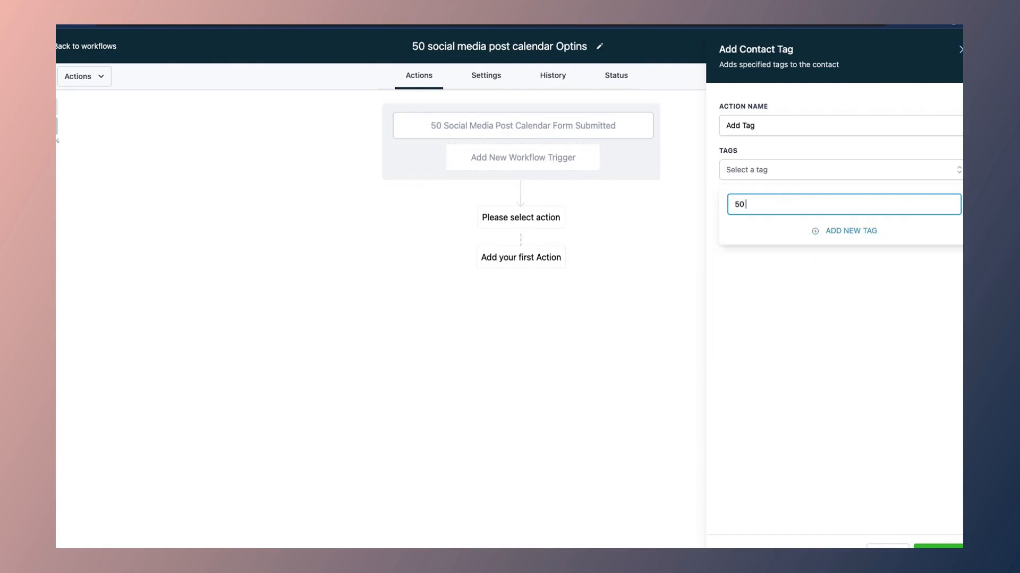
pyautogui.write(' s')
pyautogui.press('BackSpace')
pyautogui.press('BackSpace')
pyautogui.press('BackSpace')
pyautogui.press('BackSpace')
pyautogui.write('social media post lead m')
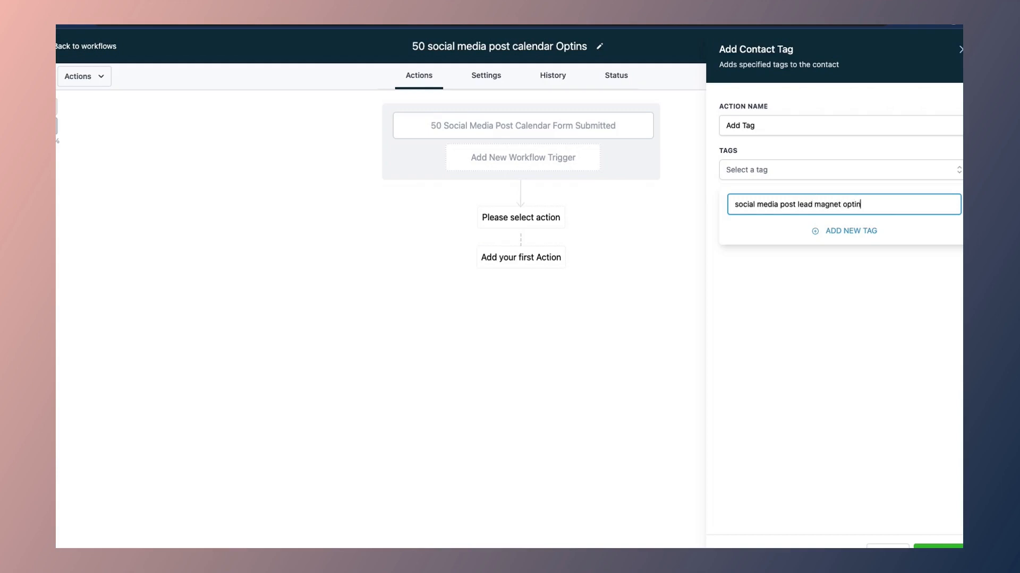
pyautogui.write('agnet optin')
pyautogui.moveTo(734, 204); pyautogui.dragTo(870, 205)
pyautogui.press('super+c')
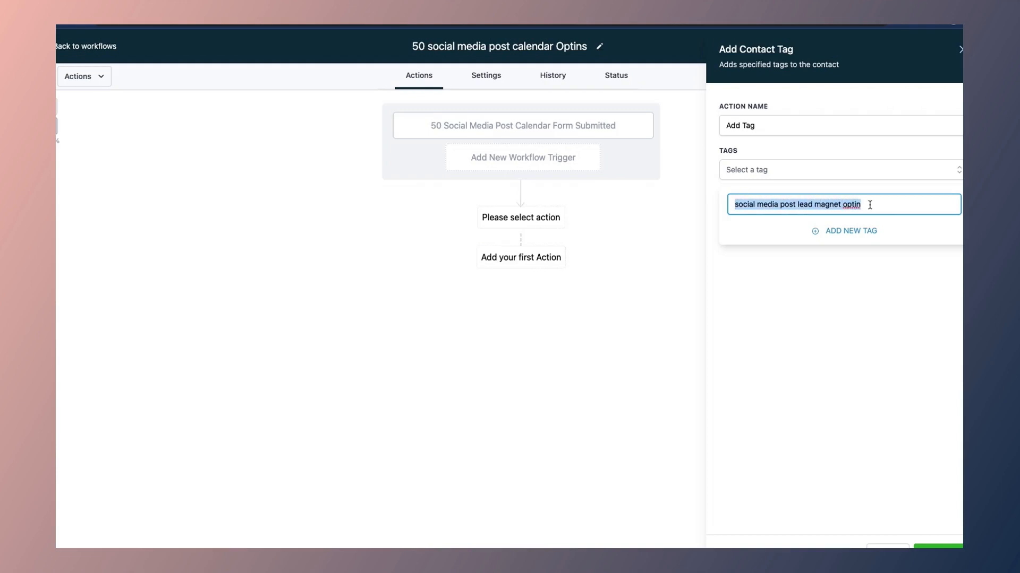
pyautogui.click(849, 230)
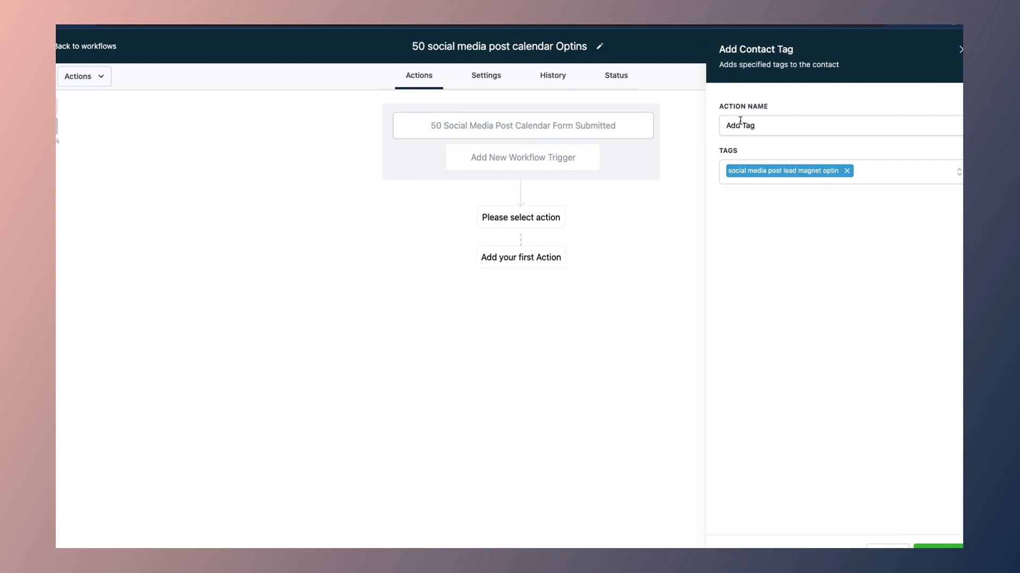
# Step: Append ': social media post lead magnet optin' to the action name and save the workflow
pyautogui.click(759, 121)
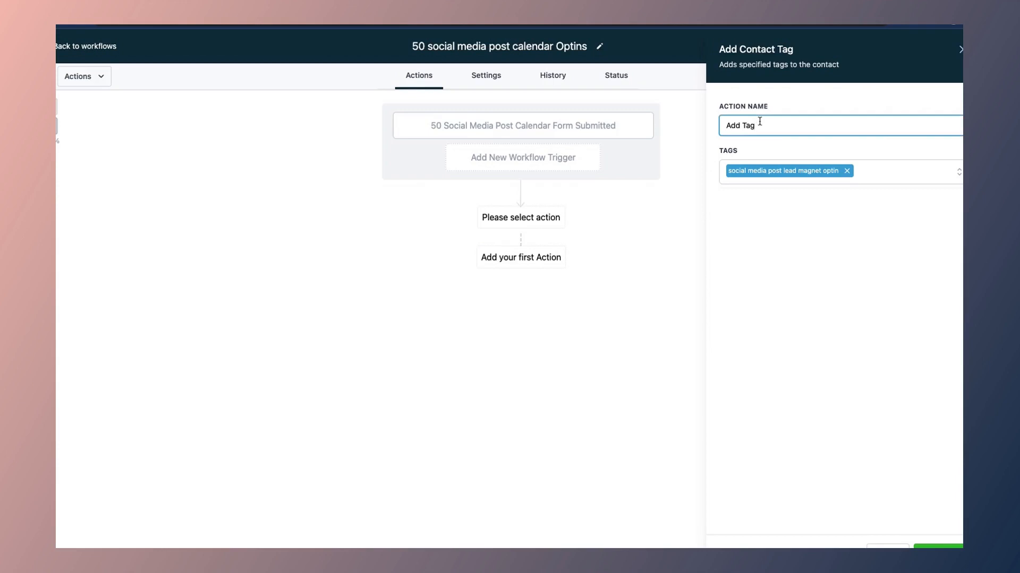
pyautogui.write(':')
pyautogui.press('super+v')
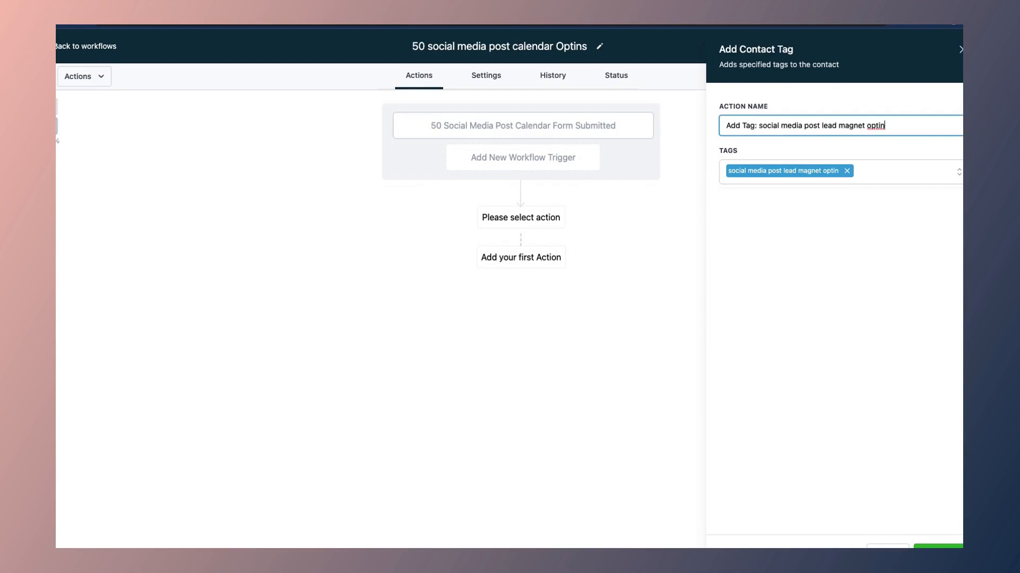
pyautogui.click(939, 547)
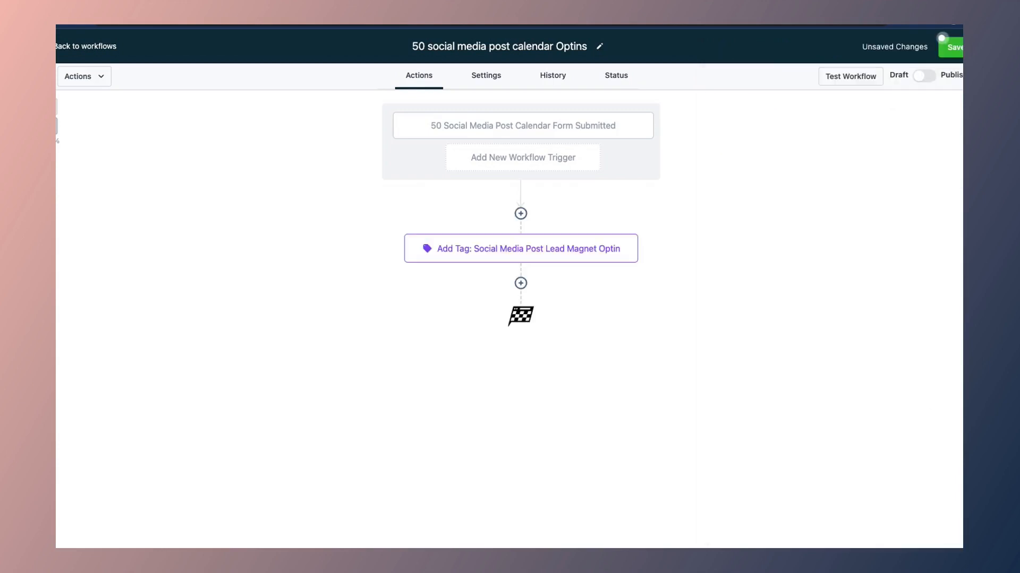
pyautogui.click(942, 40)
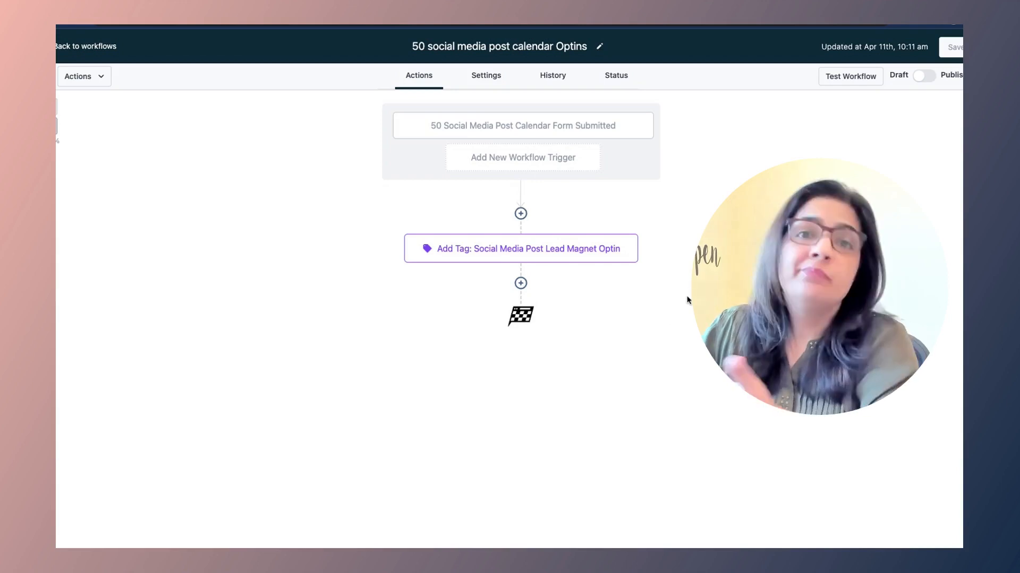
# Step: Add a Send Email step after the Add Tag step
pyautogui.click(521, 283)
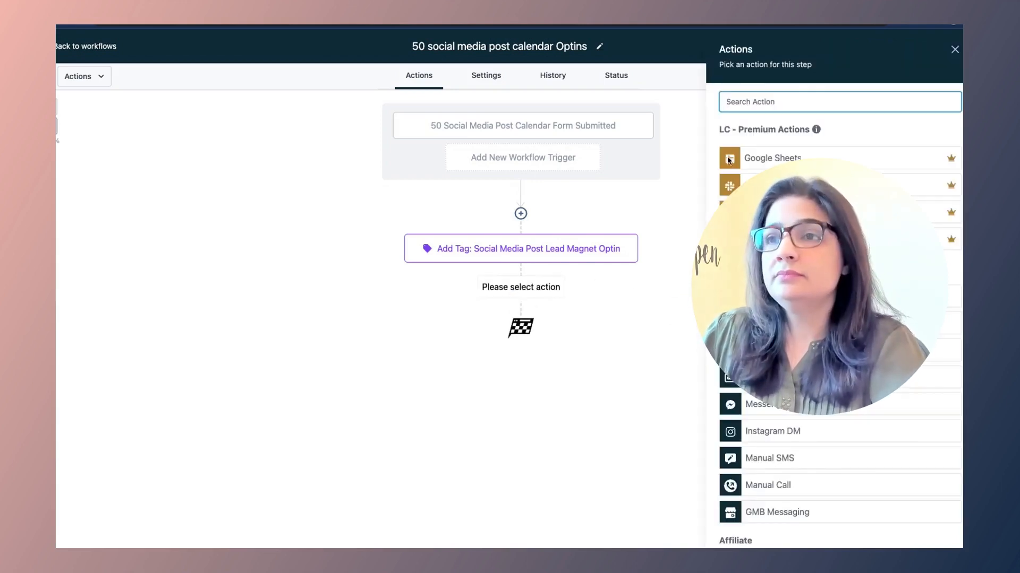
pyautogui.write('send')
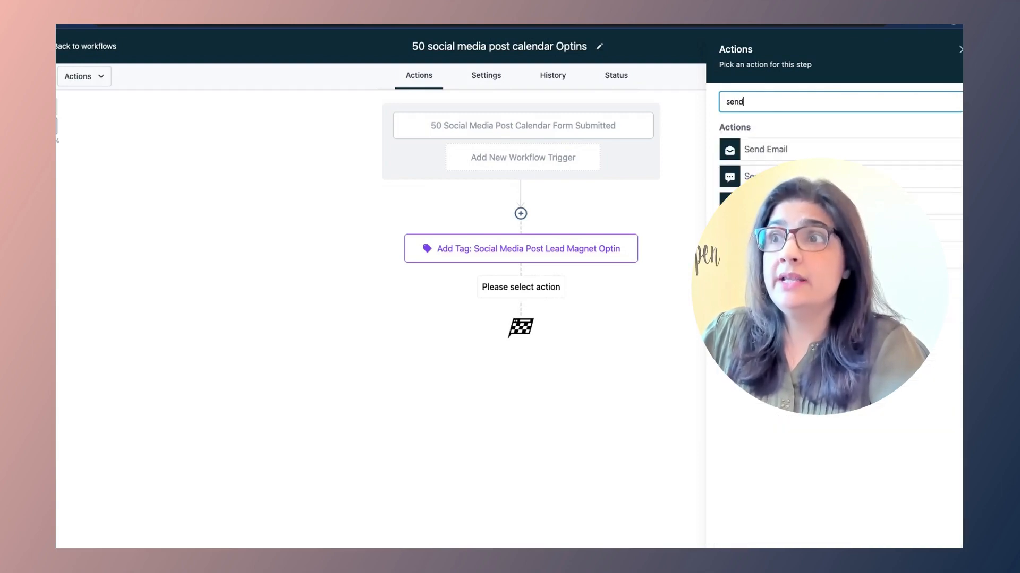
pyautogui.click(762, 153)
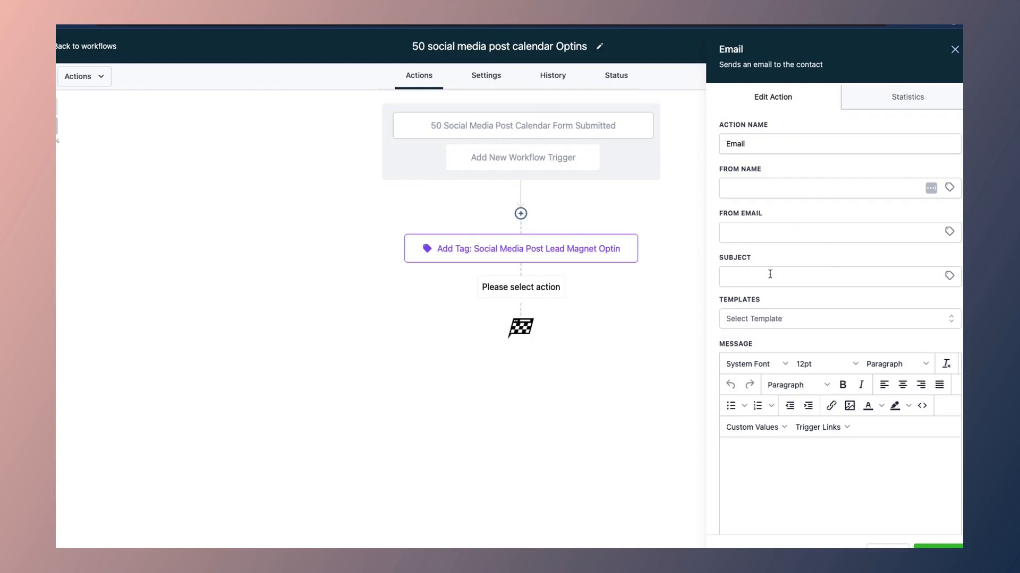
pyautogui.click(742, 191)
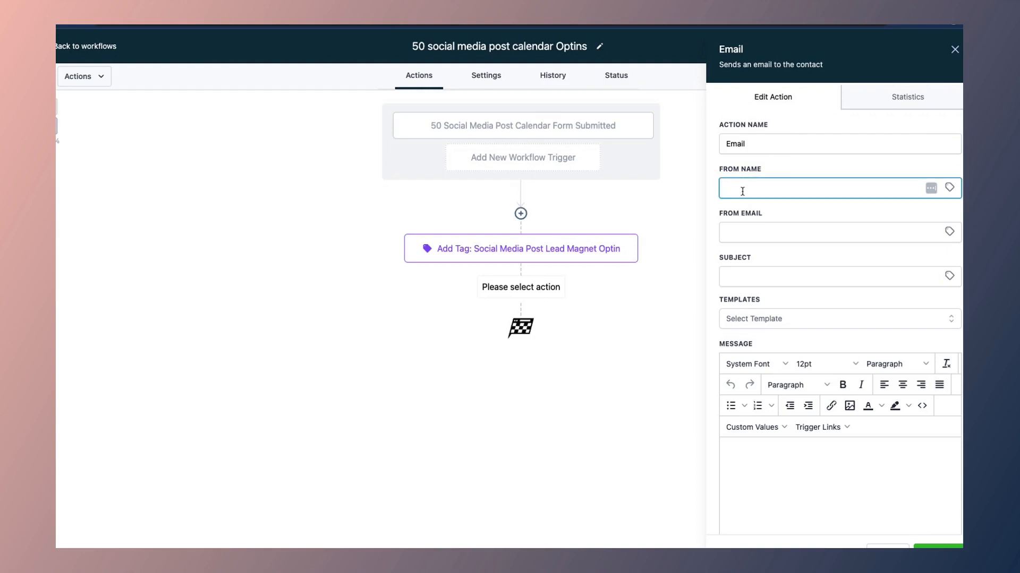
pyautogui.click(740, 230)
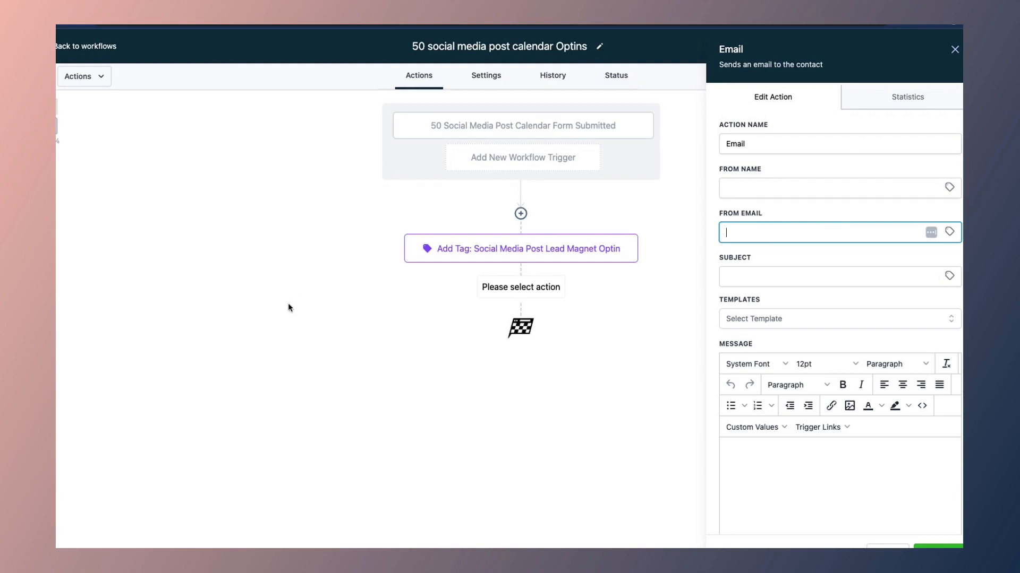
# Step: Fill in the sender's name and sender e-mail address for the email
pyautogui.hotkey('shift', 'Tab')
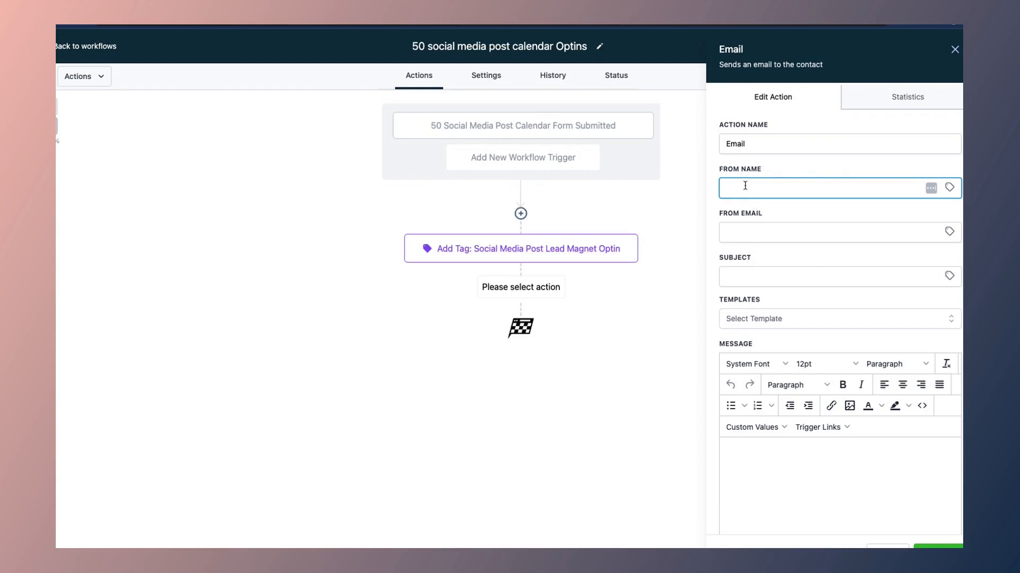
pyautogui.write('Nosheen K')
pyautogui.press('BackSpace')
pyautogui.press('BackSpace')
pyautogui.press('BackSpace')
pyautogui.press('BackSpace')
pyautogui.press('BackSpace')
pyautogui.click(744, 232)
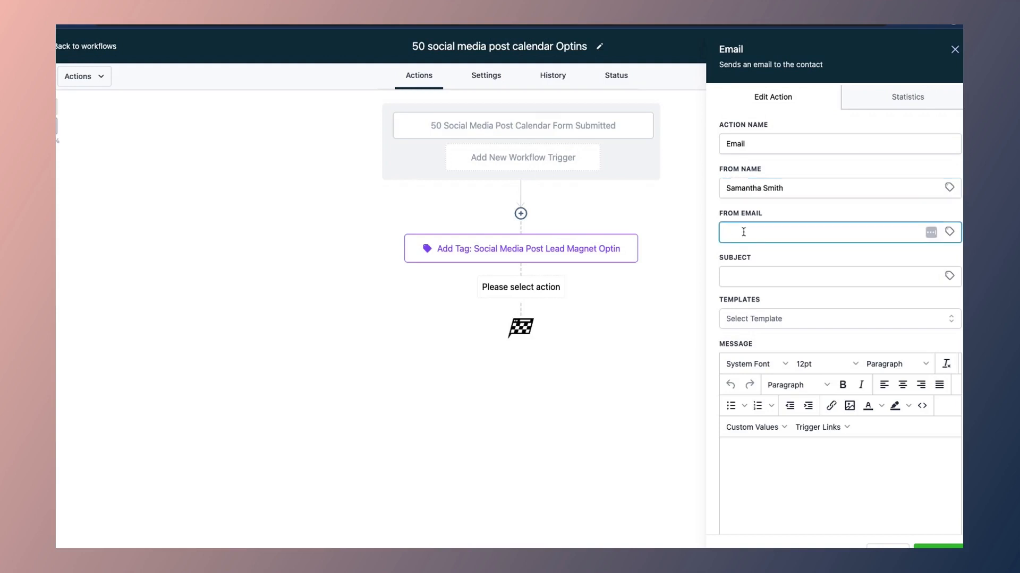
pyautogui.click(779, 256)
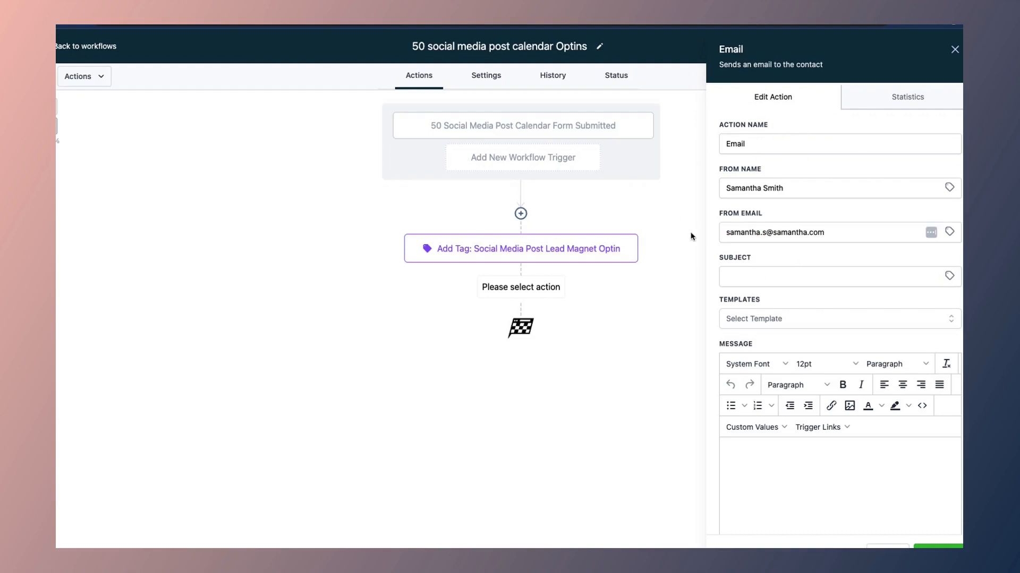
pyautogui.click(745, 277)
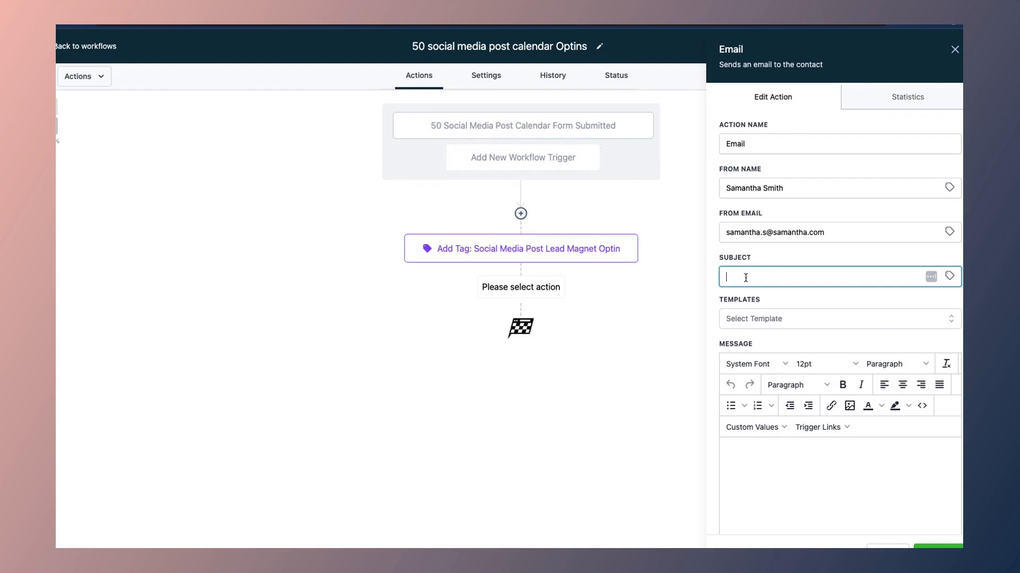
# Step: Set the email subject to 'You are in {{contact.first_name}}!!' using the contact First Name field
pyautogui.click(906, 259)
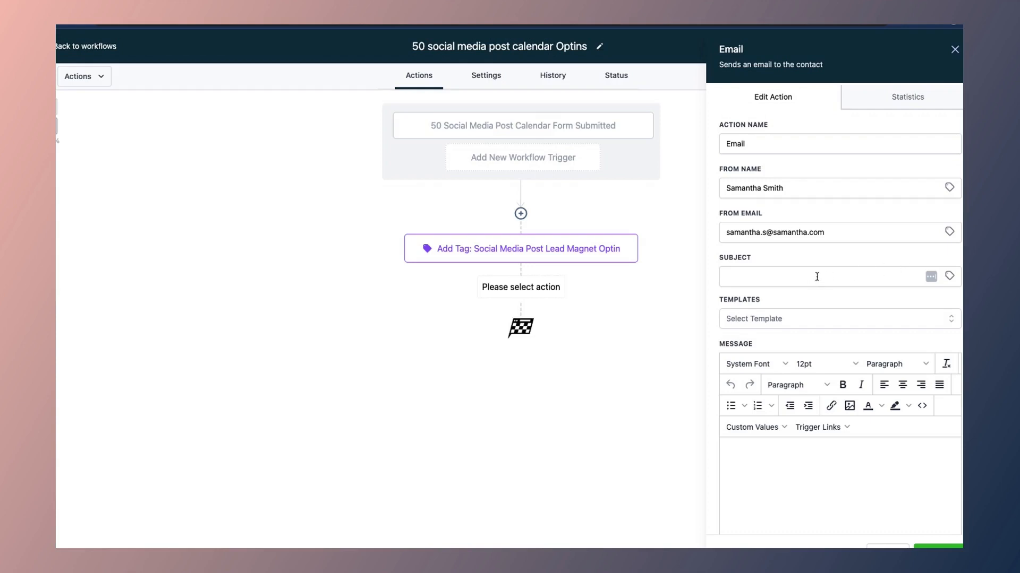
pyautogui.click(801, 277)
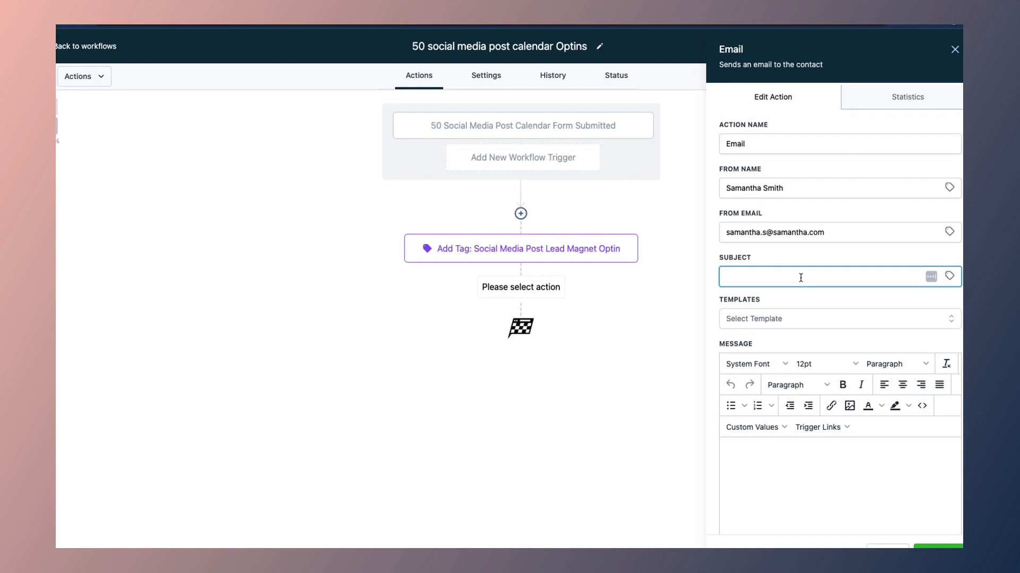
pyautogui.write('H')
pyautogui.write('You are in!')
pyautogui.click(949, 276)
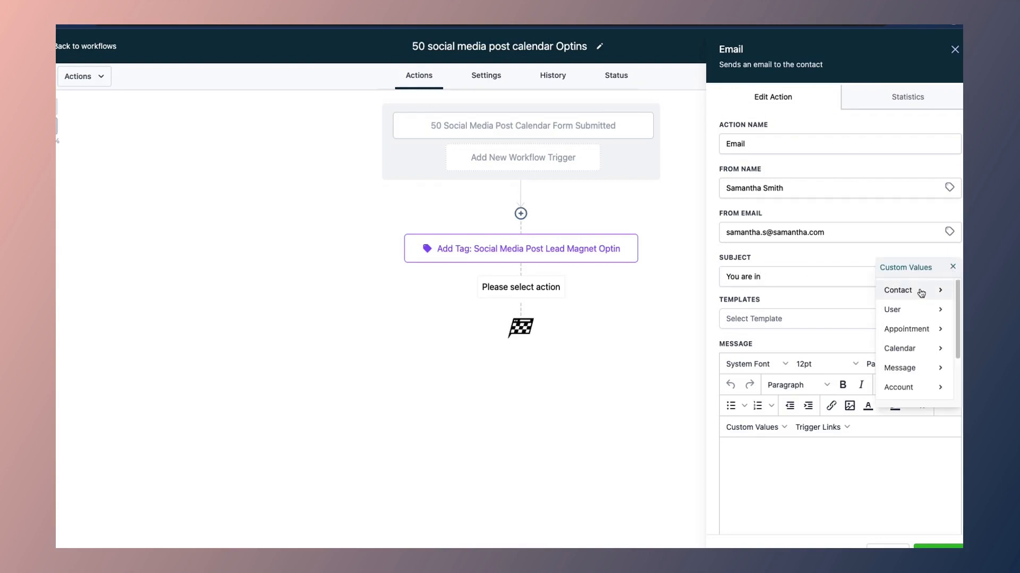
pyautogui.click(921, 291)
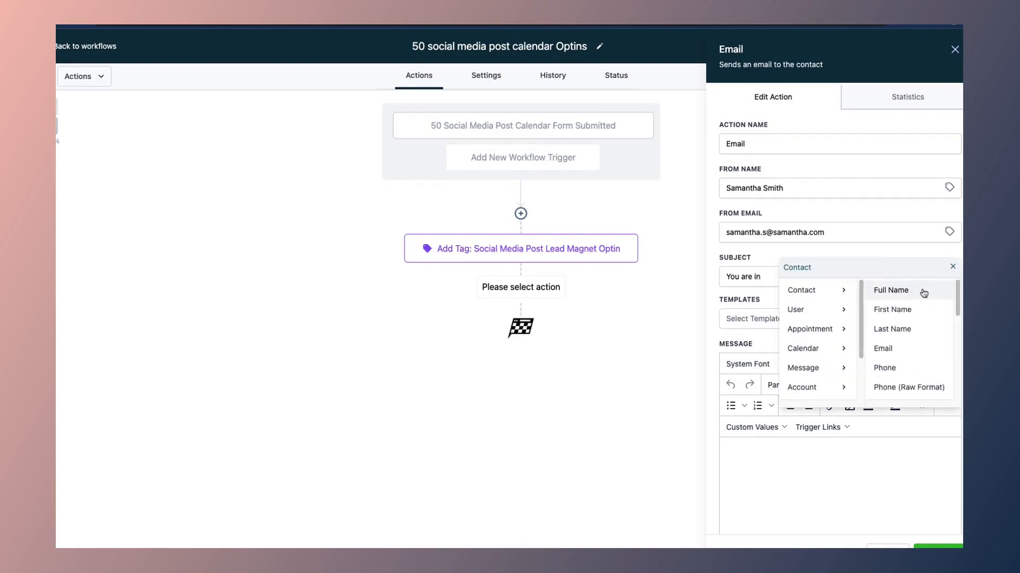
pyautogui.click(897, 311)
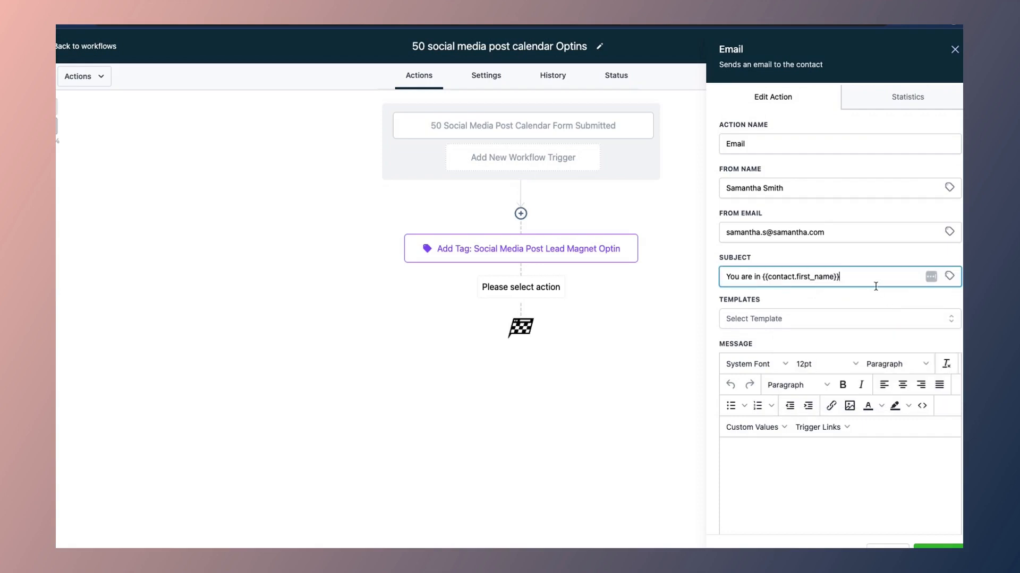
pyautogui.write('!!')
pyautogui.scroll(-3, 779, 477)
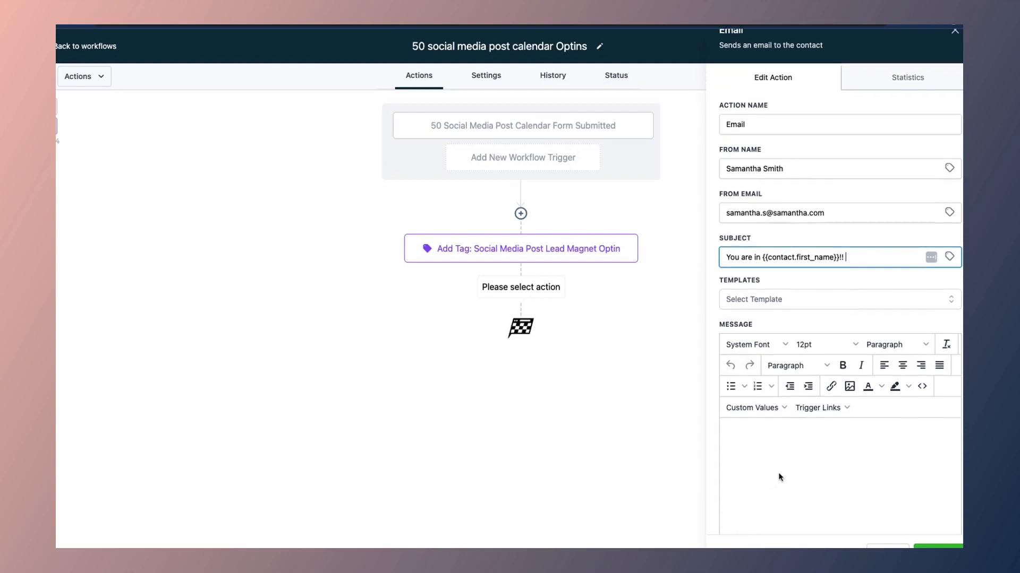
pyautogui.scroll(-3, 777, 472)
# Step: Start the message body with the greeting 'Hey {{contact.first_name}},'
pyautogui.click(747, 351)
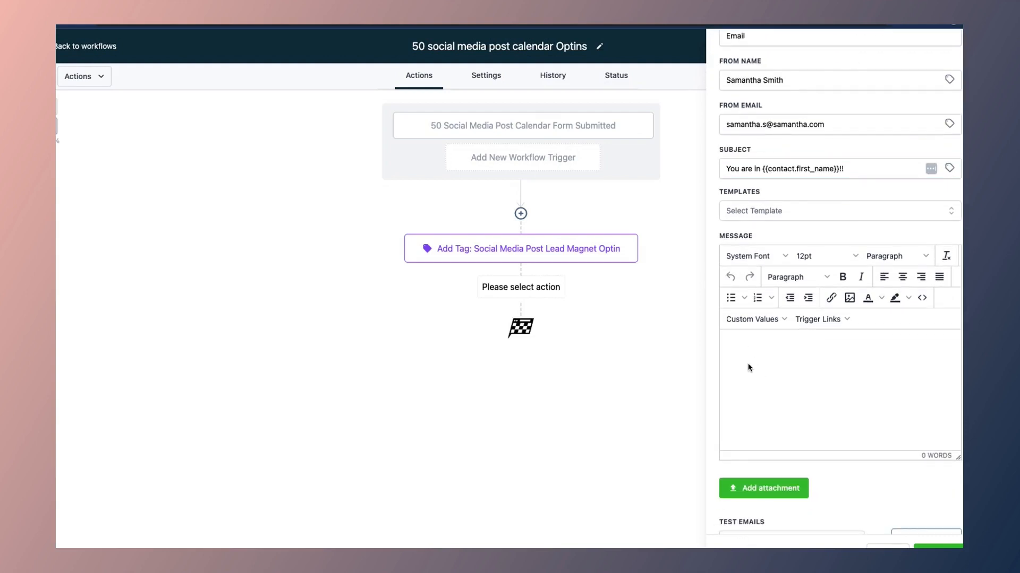
pyautogui.write('Hey')
pyautogui.click(783, 320)
pyautogui.moveTo(757, 342)
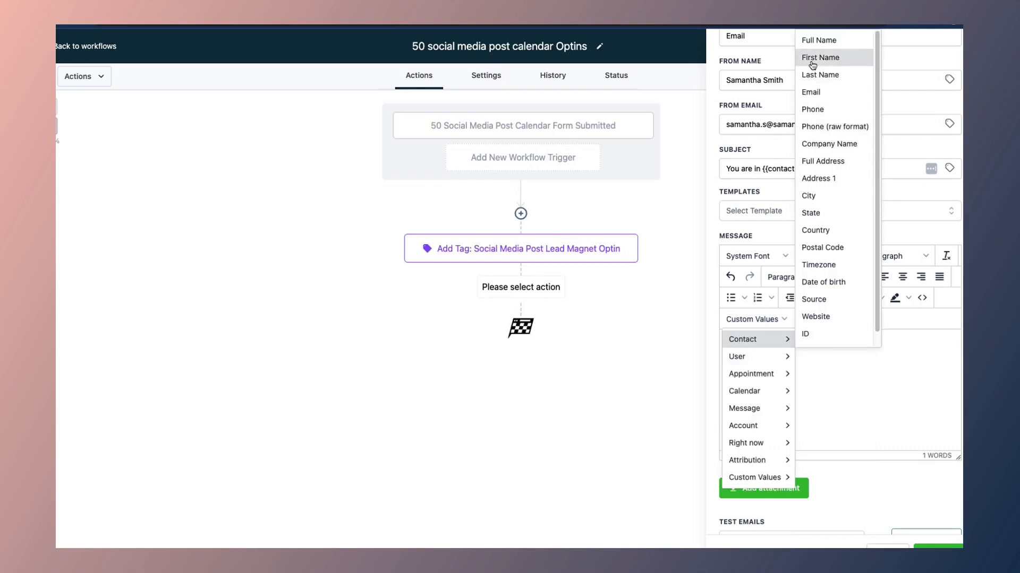
pyautogui.click(816, 58)
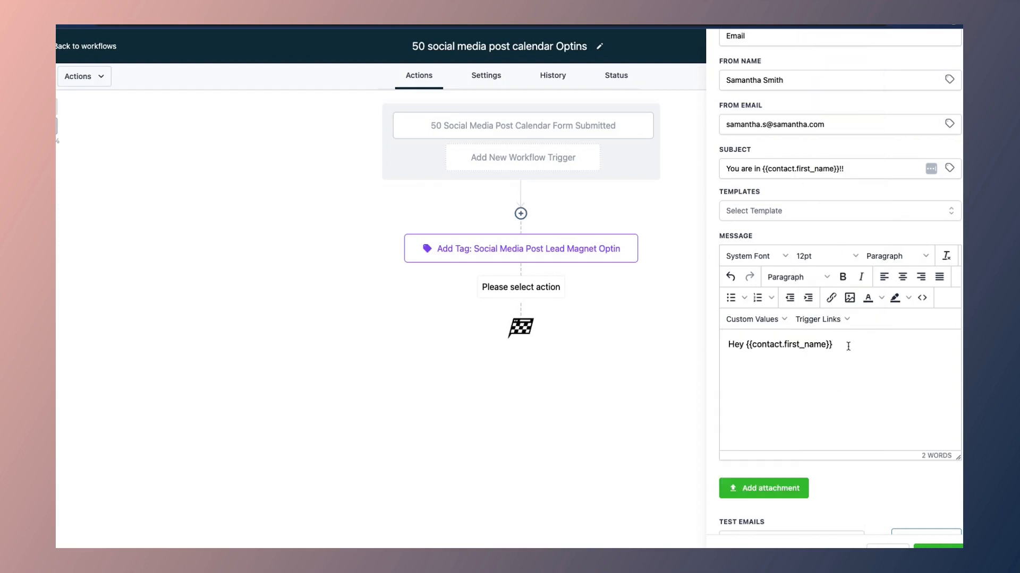
pyautogui.write(',')
pyautogui.press('Return')
# Step: Write 'Thank you for your interest', the 50 social media post calendar line, and 'Click on the attachment to download.'
pyautogui.write('Thank you for your interest')
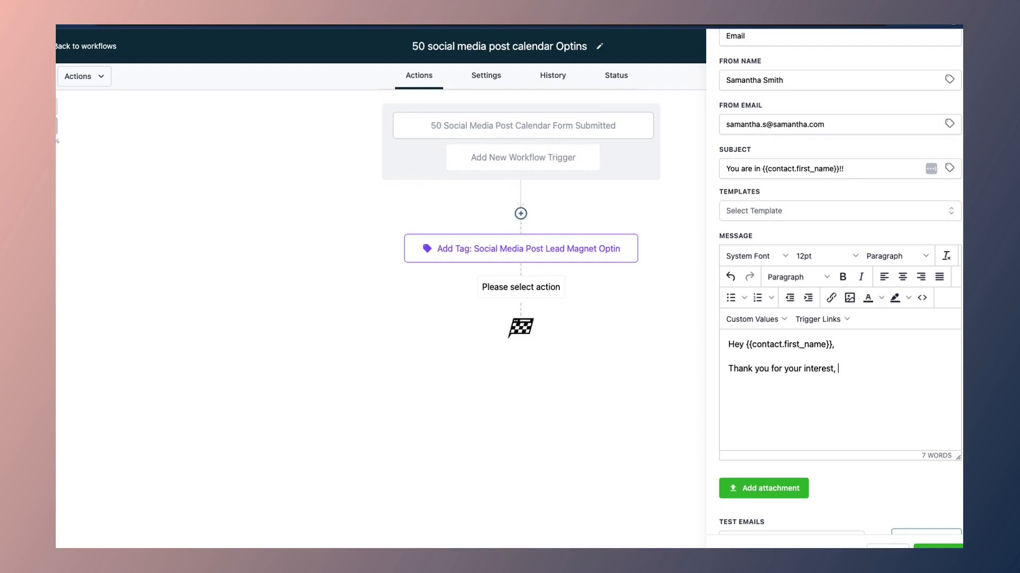
pyautogui.write("here's a copy of 50 social media")
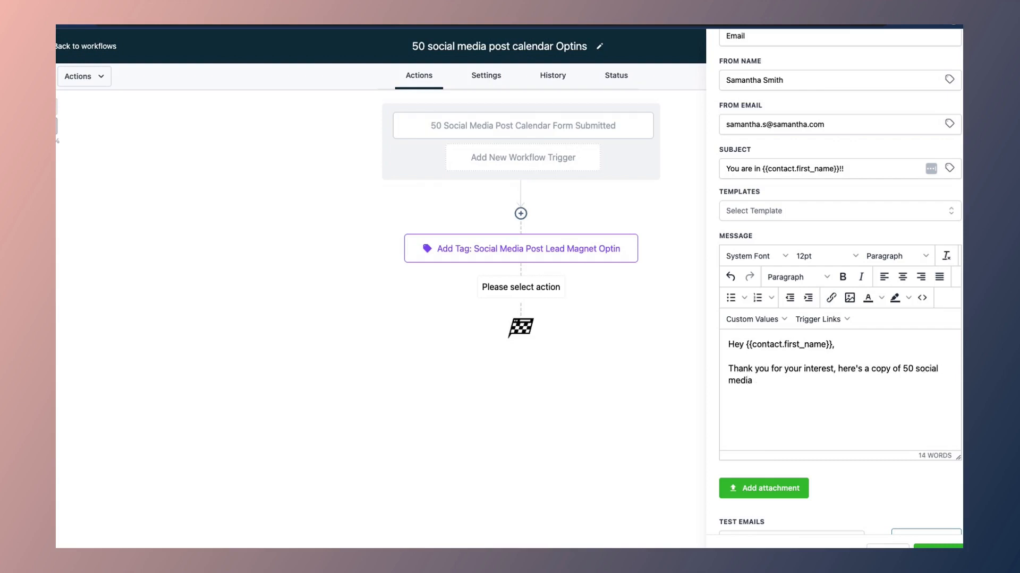
pyautogui.write(' post calendar.')
pyautogui.scroll(-1, 849, 345)
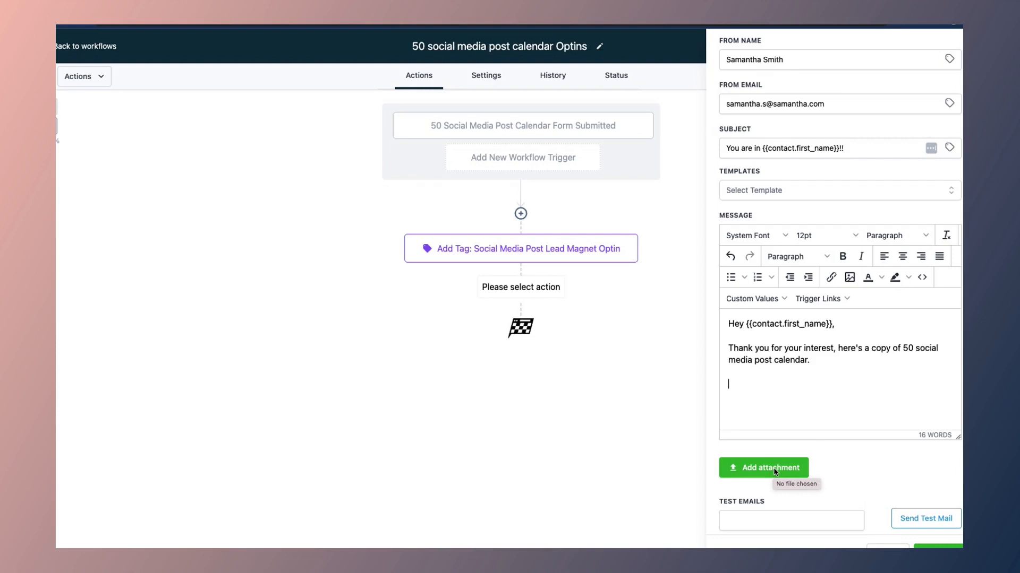
pyautogui.click(835, 358)
pyautogui.write('Click on the at')
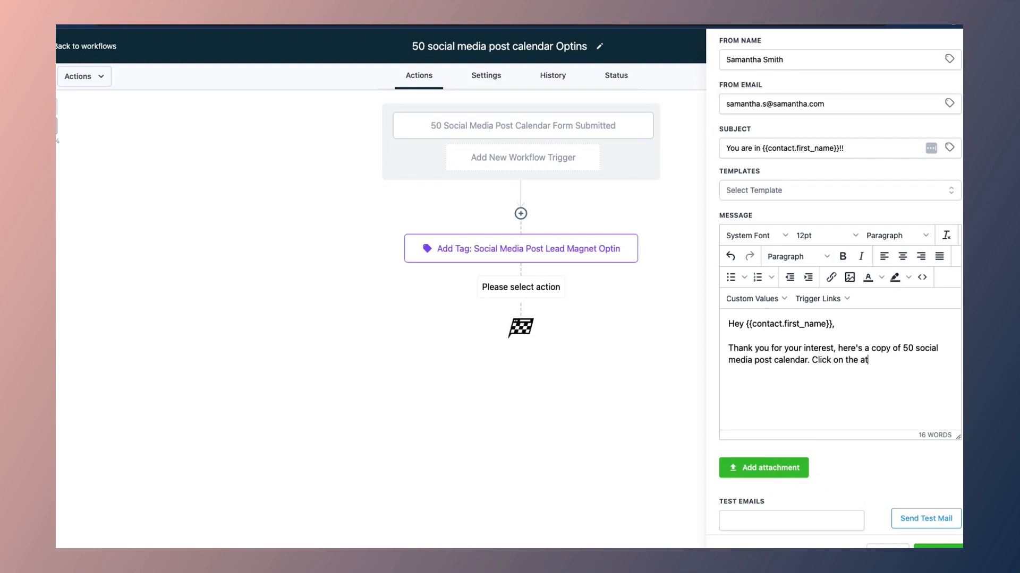
pyautogui.write('tachment to download.')
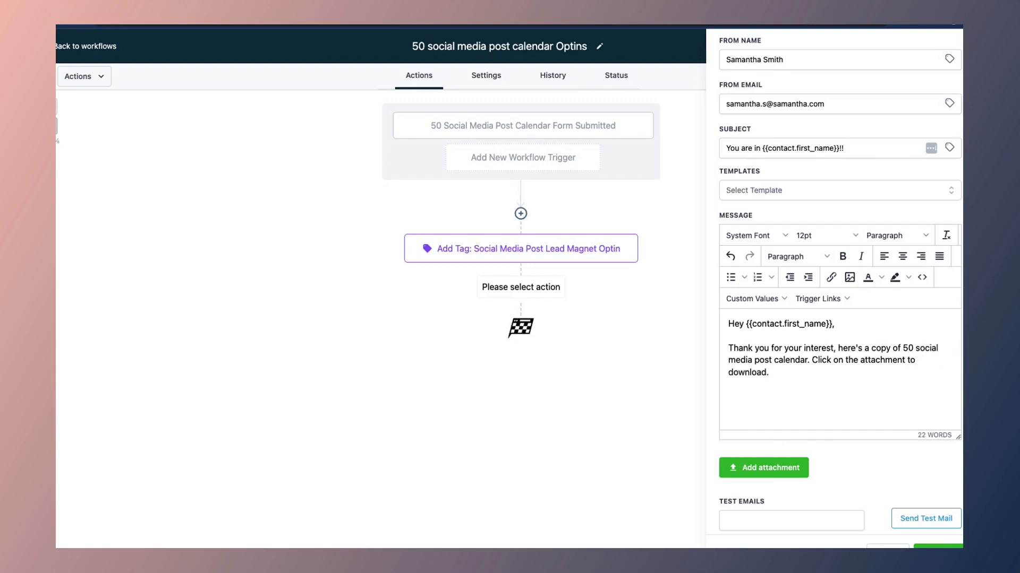
pyautogui.press('Return')
pyautogui.press('Return')
pyautogui.press('Return')
pyautogui.press('Return')
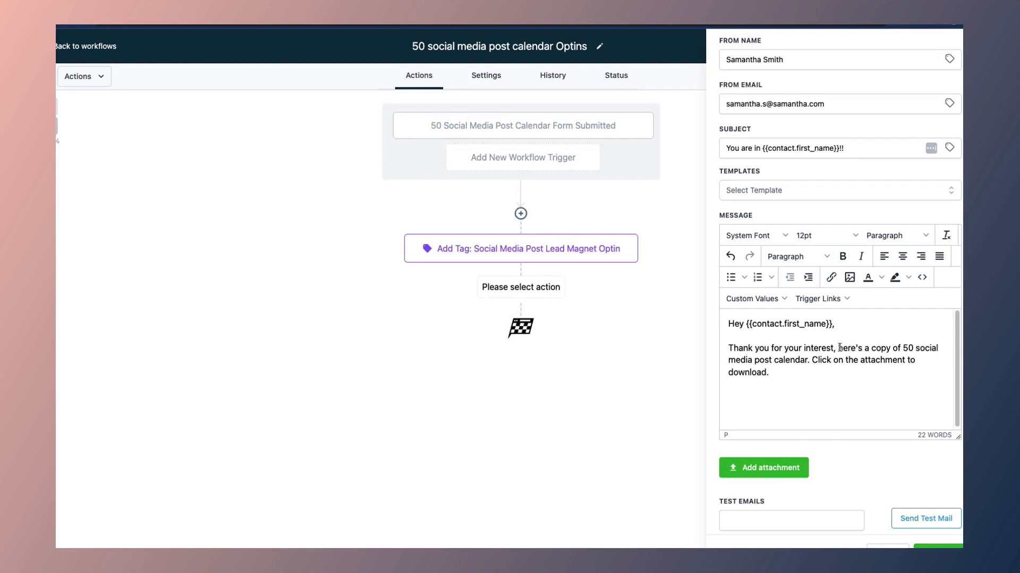
pyautogui.moveTo(840, 348); pyautogui.dragTo(810, 358)
pyautogui.click(831, 277)
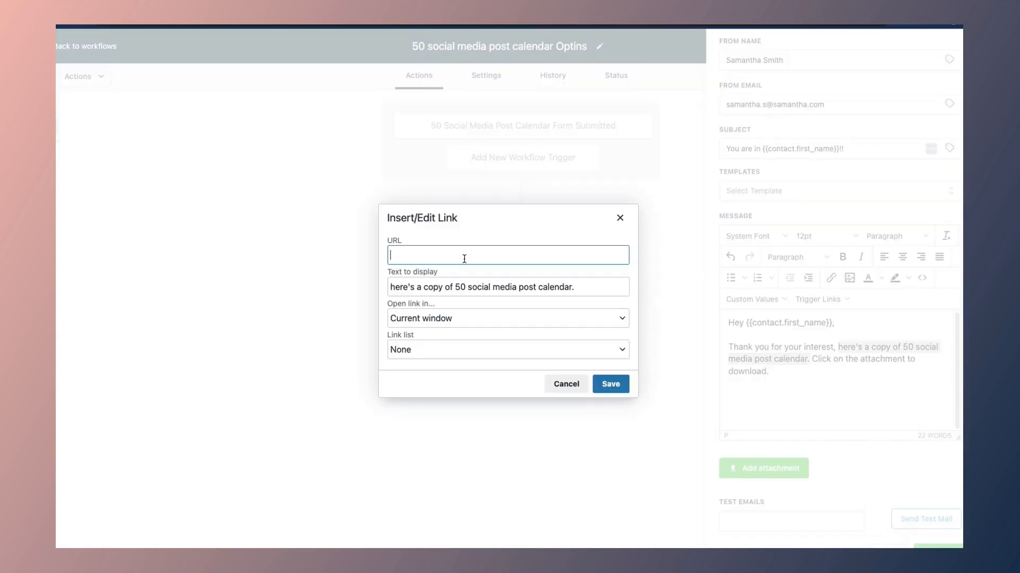
pyautogui.click(567, 384)
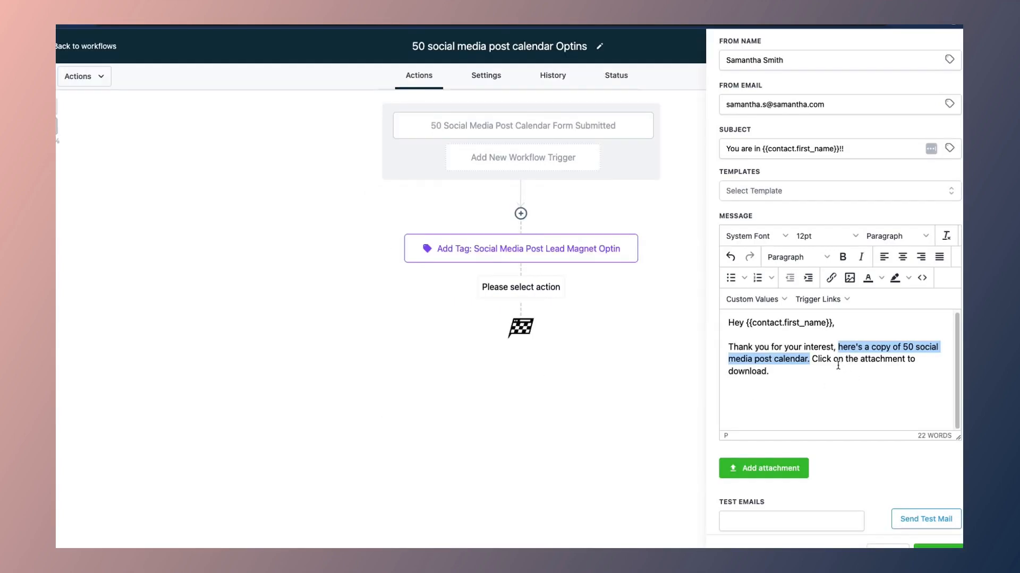
pyautogui.click(818, 360)
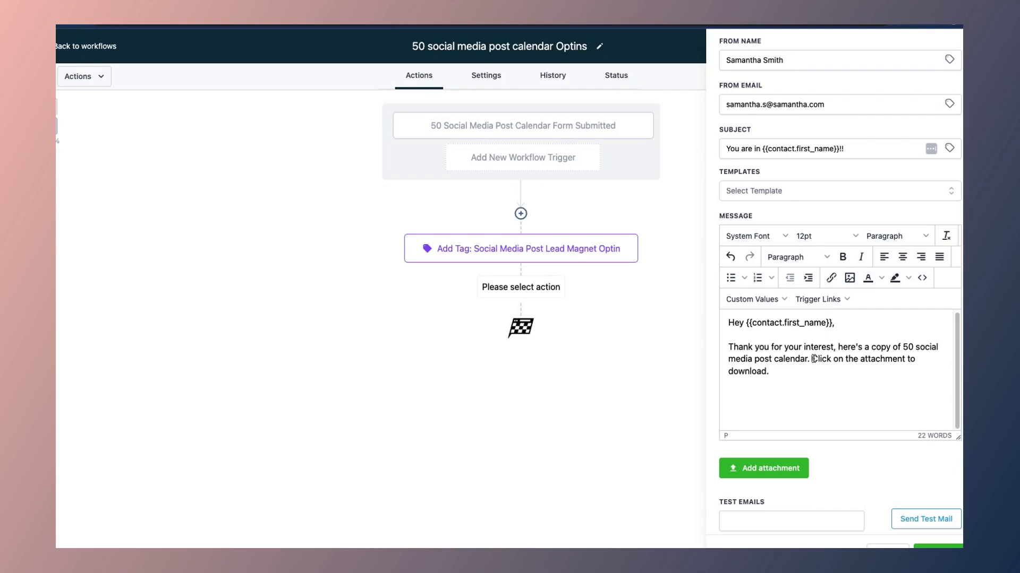
pyautogui.click(763, 470)
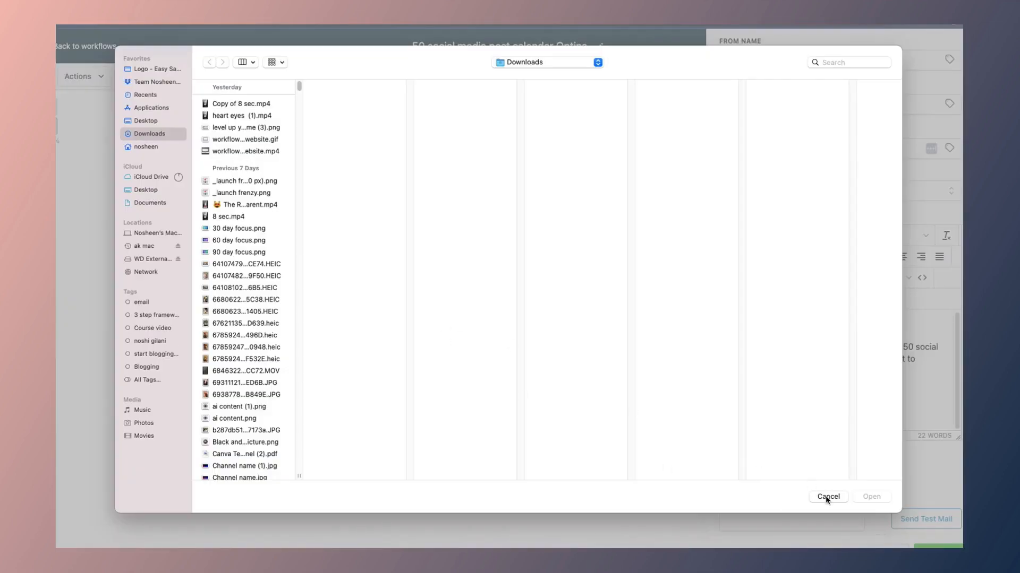
pyautogui.click(826, 495)
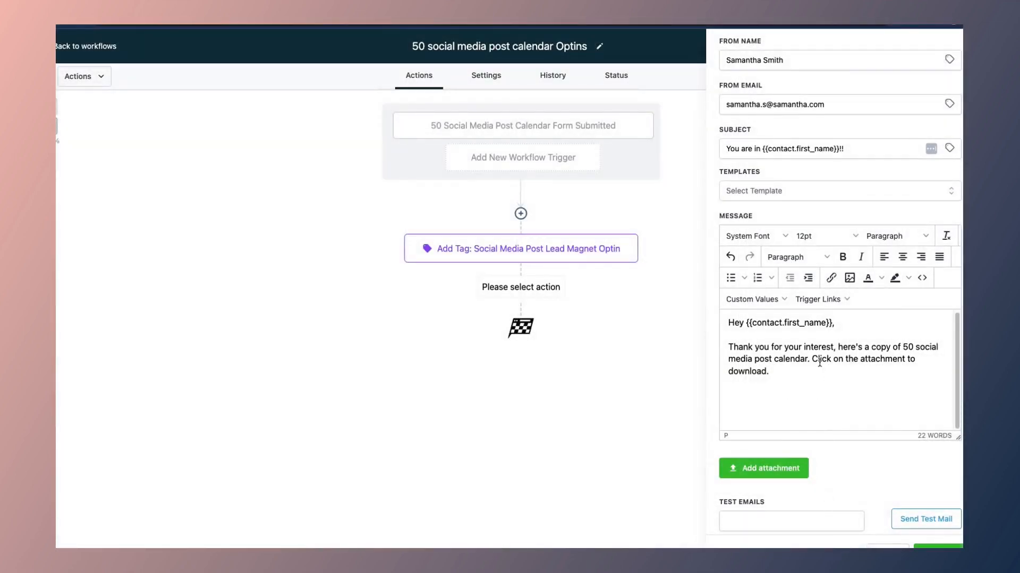
pyautogui.click(783, 401)
# Step: Add the sign-off 'Thank you!!! See you soon.' to the email
pyautogui.write('Thank you!!!   ')
pyautogui.write('See you soon')
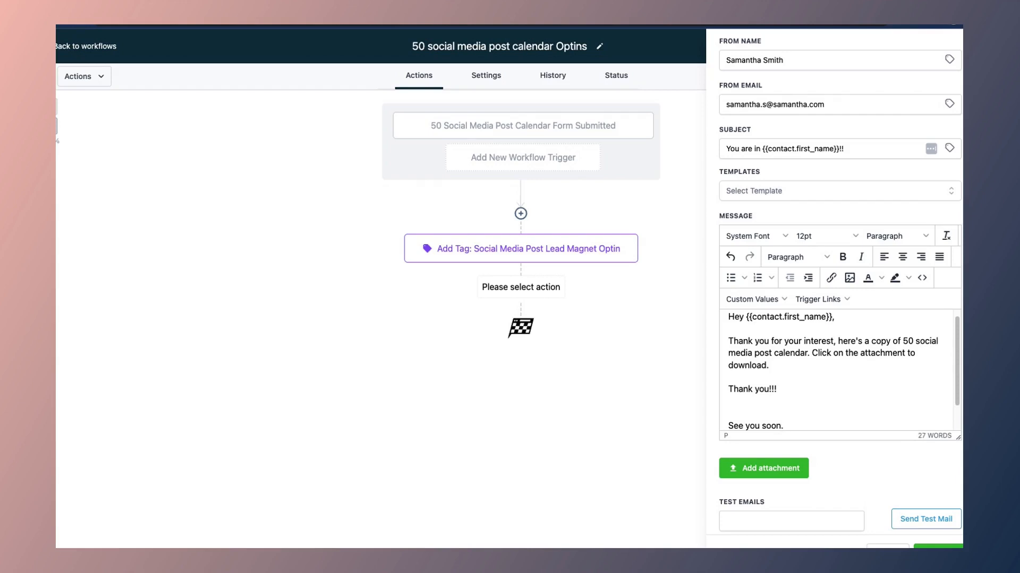
pyautogui.write('.')
pyautogui.scroll(-1, 831, 384)
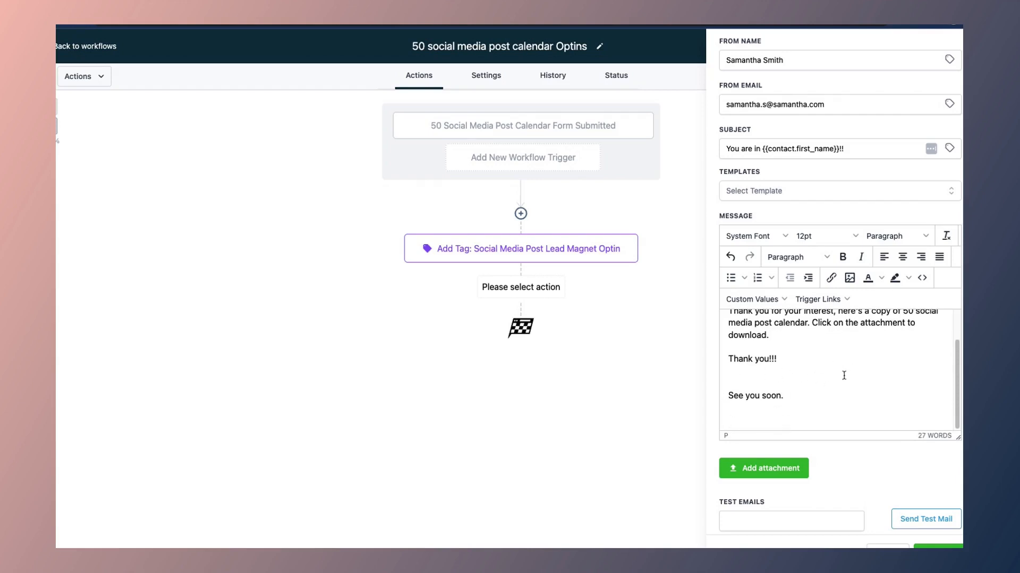
pyautogui.scroll(-1, 930, 481)
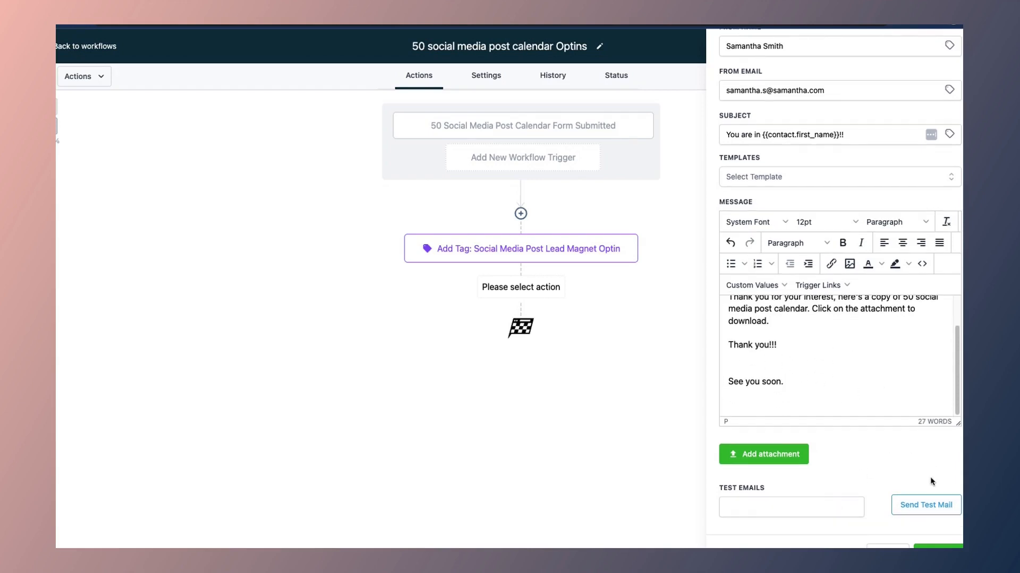
# Step: Send a test copy of the email to the support e-mail address
pyautogui.click(771, 507)
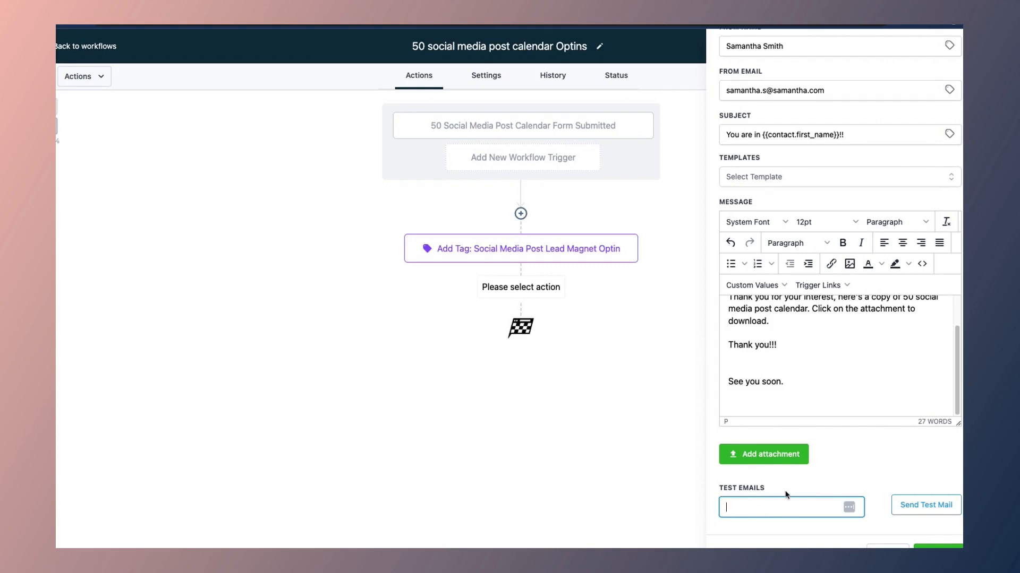
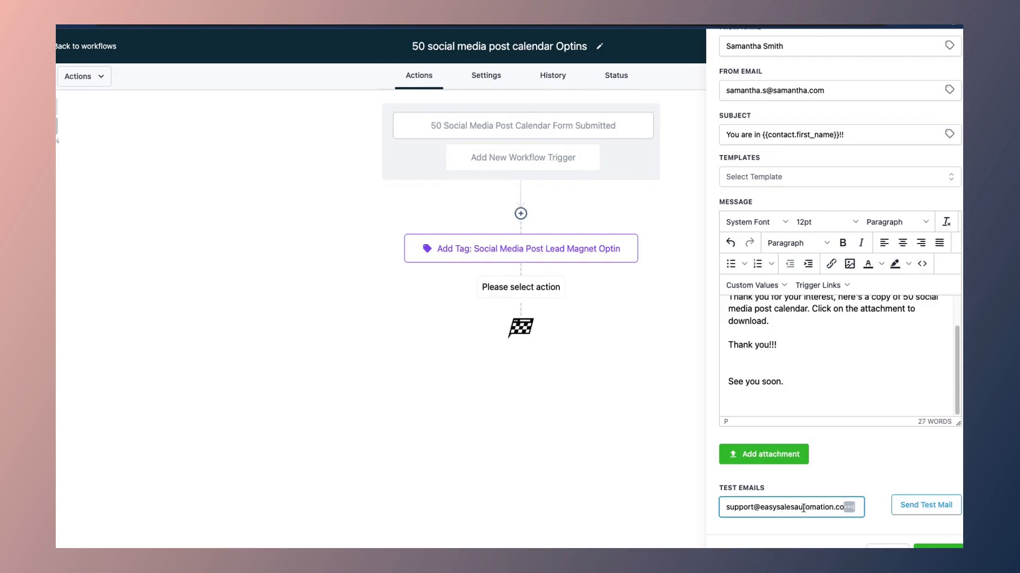
pyautogui.click(927, 509)
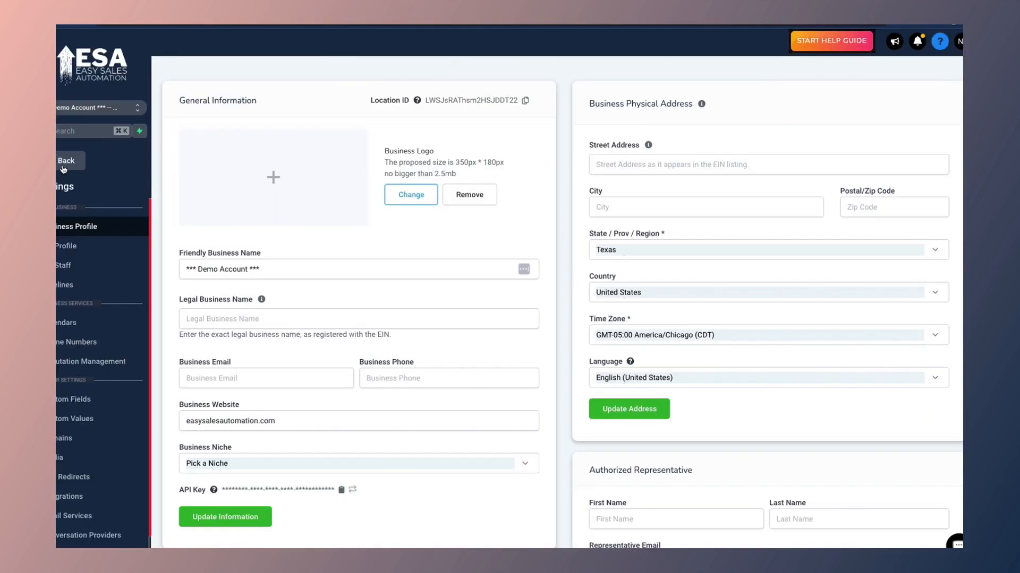
# Step: Open the support conversation and expand the received 'You are in !!' test email to its full message
pyautogui.click(66, 165)
pyautogui.click(72, 200)
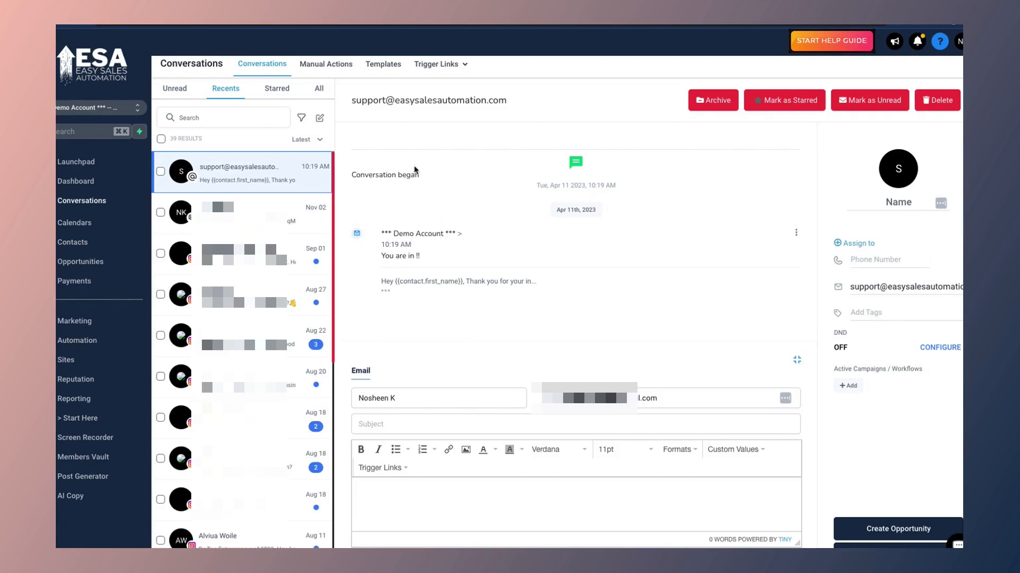
pyautogui.moveTo(381, 233); pyautogui.dragTo(465, 237)
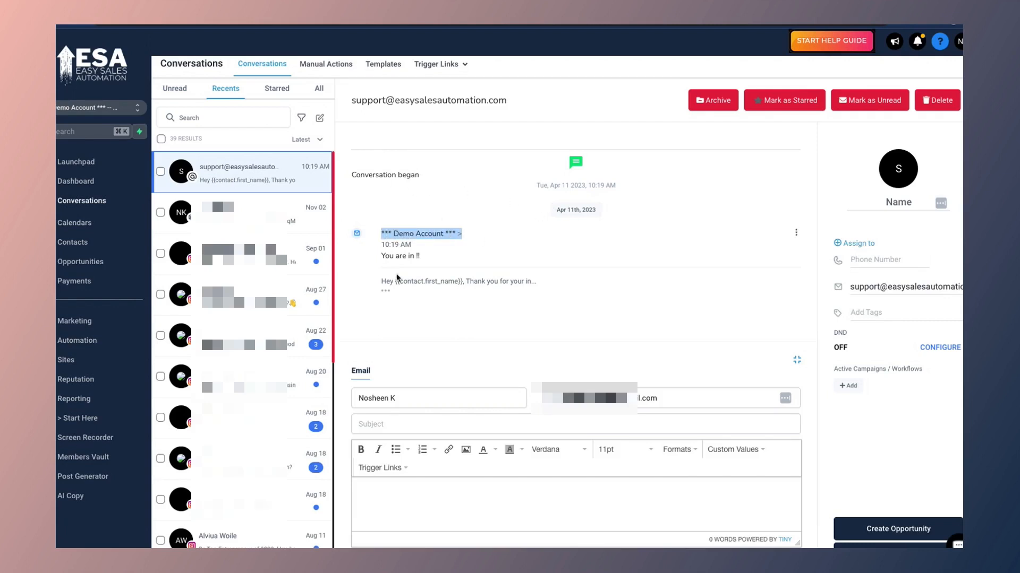
pyautogui.click(386, 291)
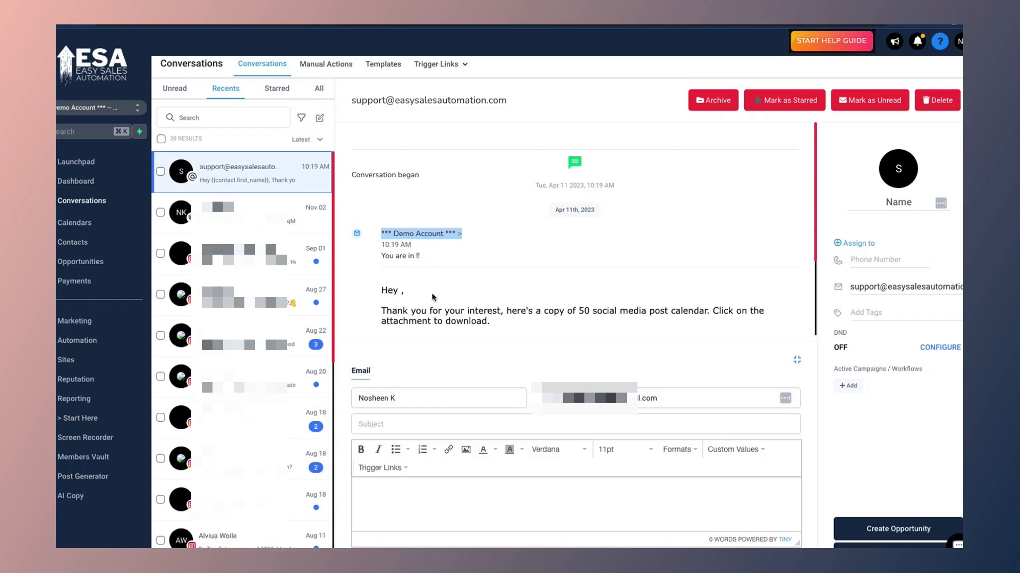
pyautogui.click(400, 290)
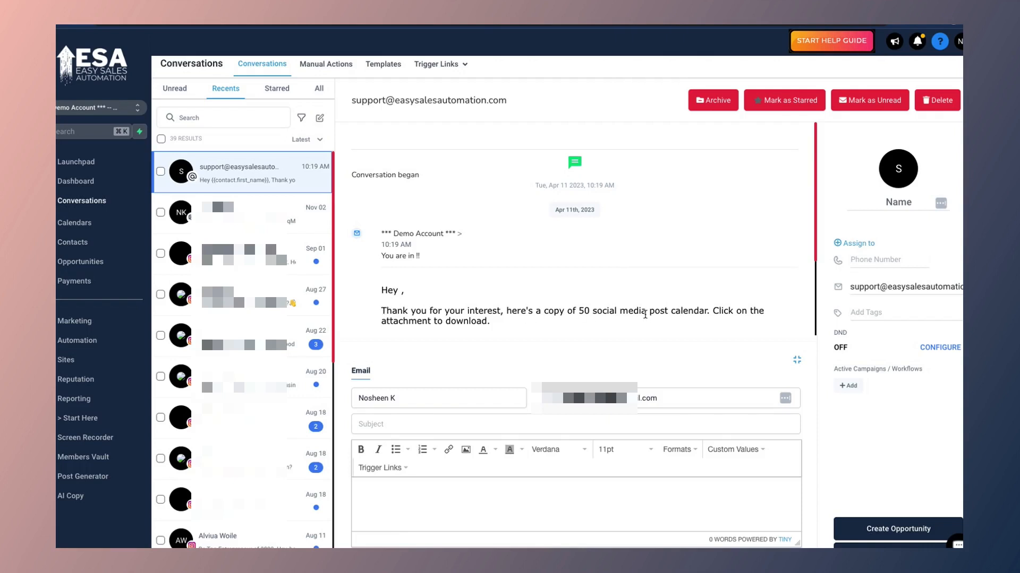
pyautogui.scroll(-2, 561, 315)
pyautogui.scroll(-1, 402, 272)
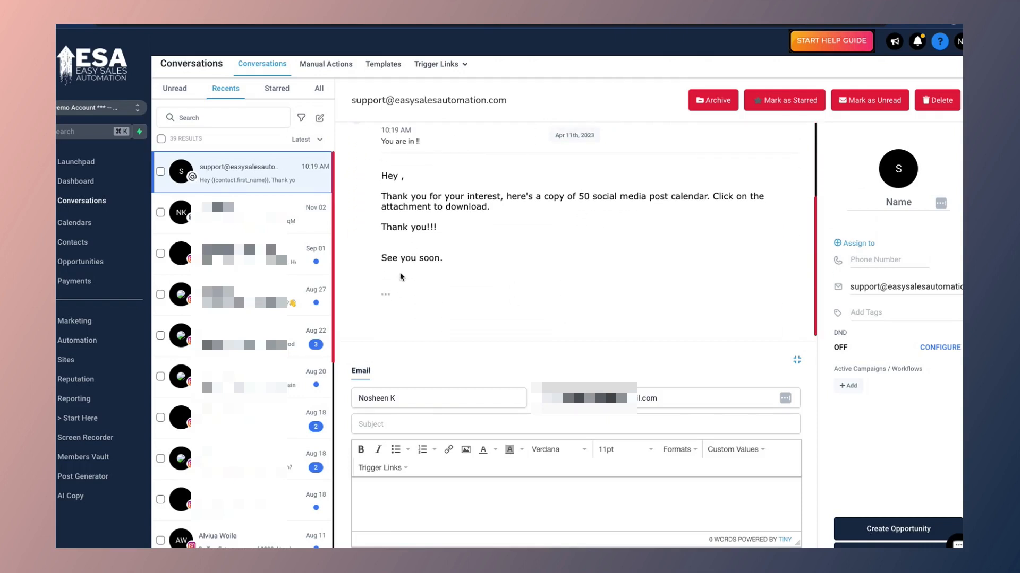
pyautogui.scroll(5, 402, 272)
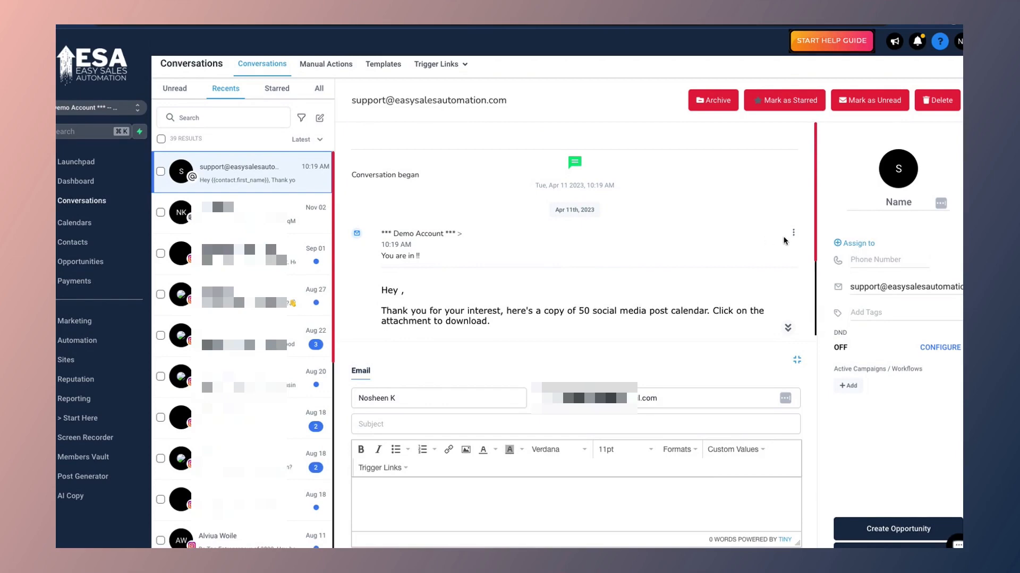
pyautogui.click(794, 234)
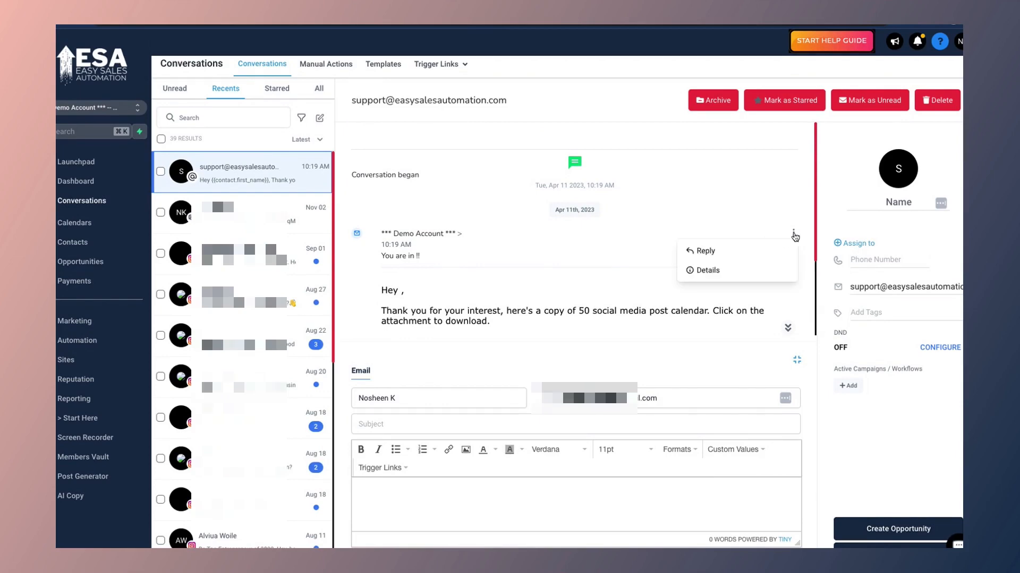
pyautogui.click(706, 271)
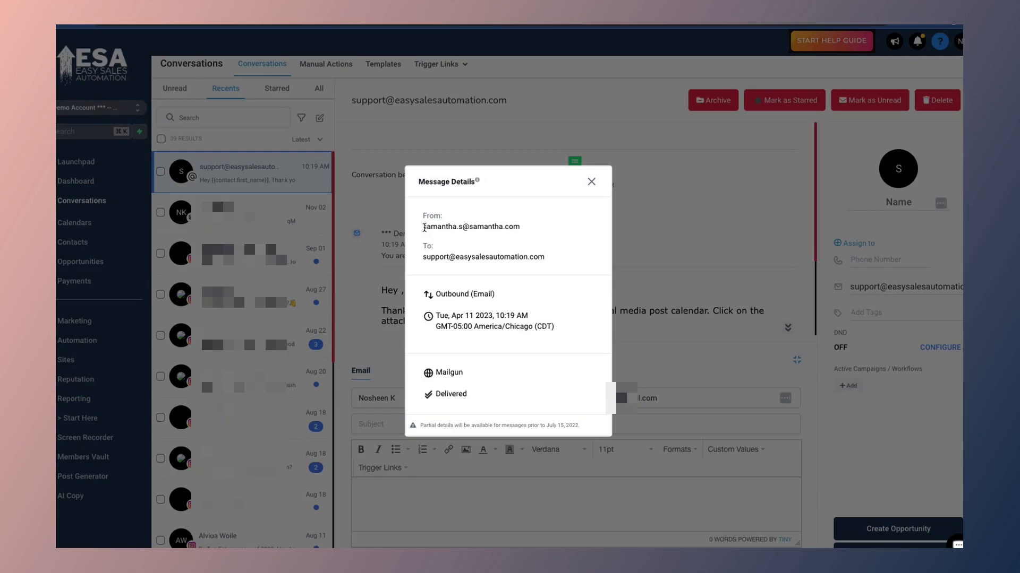
pyautogui.moveTo(424, 228); pyautogui.dragTo(531, 232)
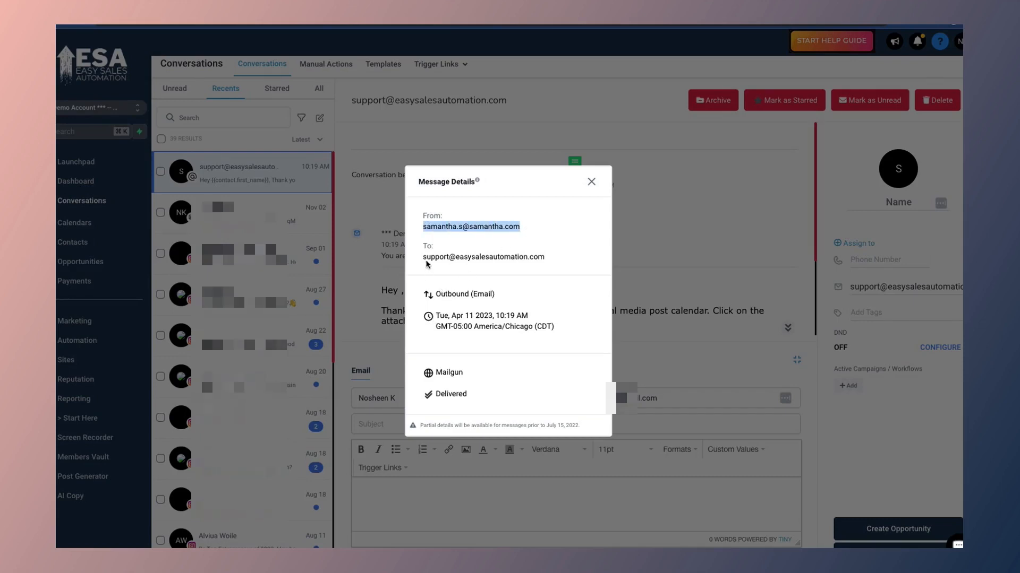
pyautogui.moveTo(424, 255); pyautogui.dragTo(545, 259)
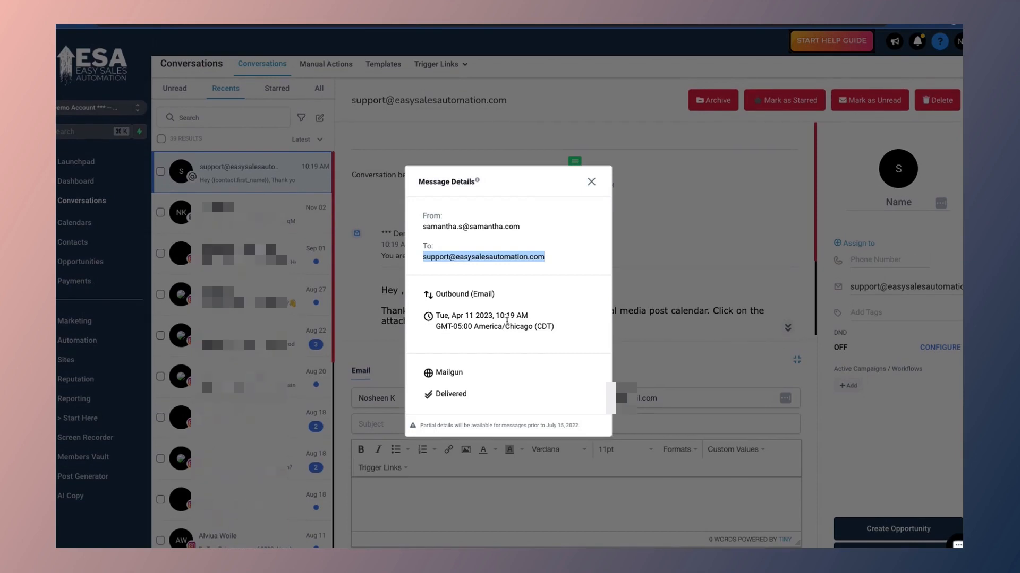
pyautogui.moveTo(473, 375); pyautogui.dragTo(436, 373)
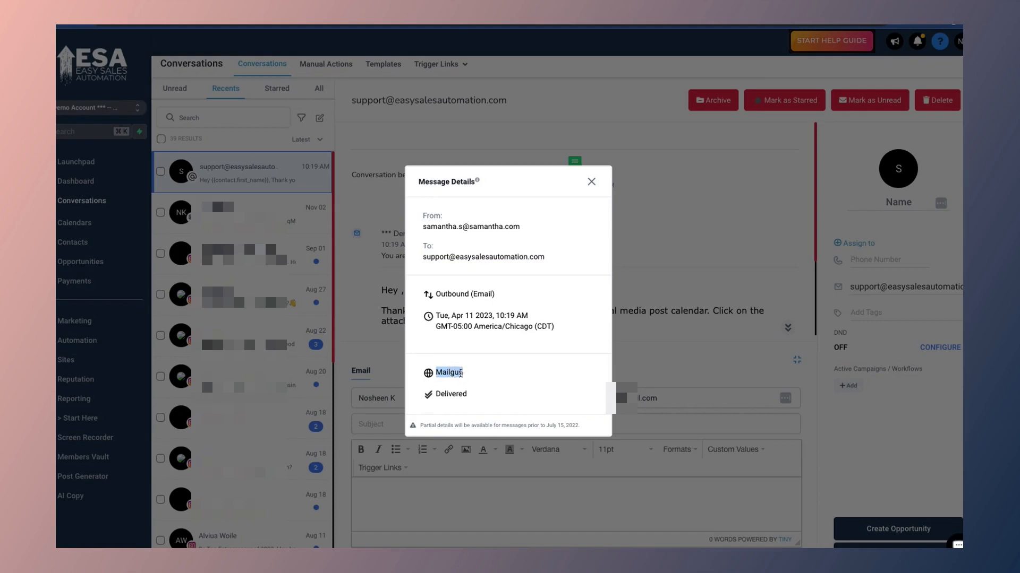
pyautogui.click(446, 372)
pyautogui.moveTo(467, 396); pyautogui.dragTo(421, 396)
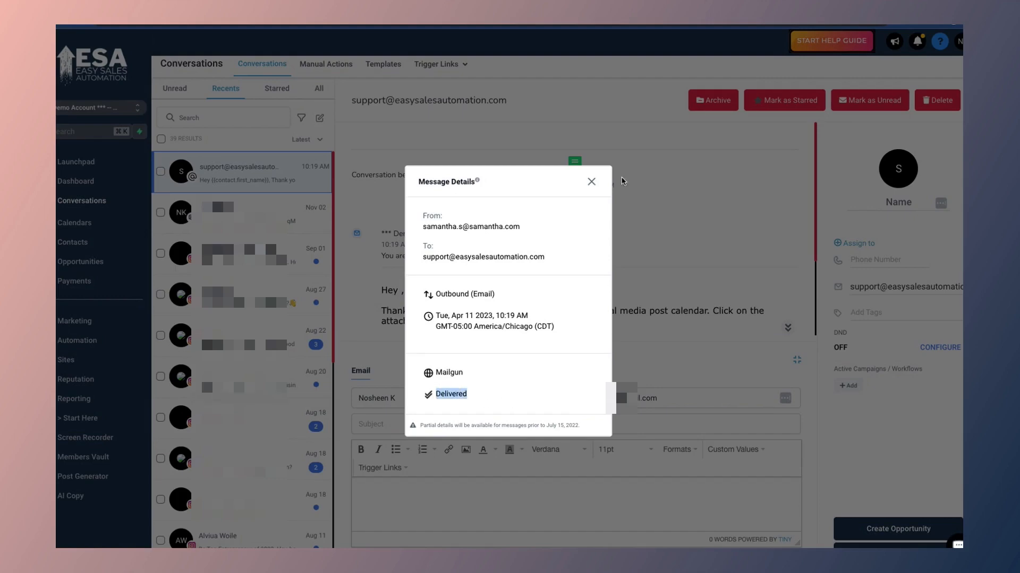
pyautogui.click(591, 182)
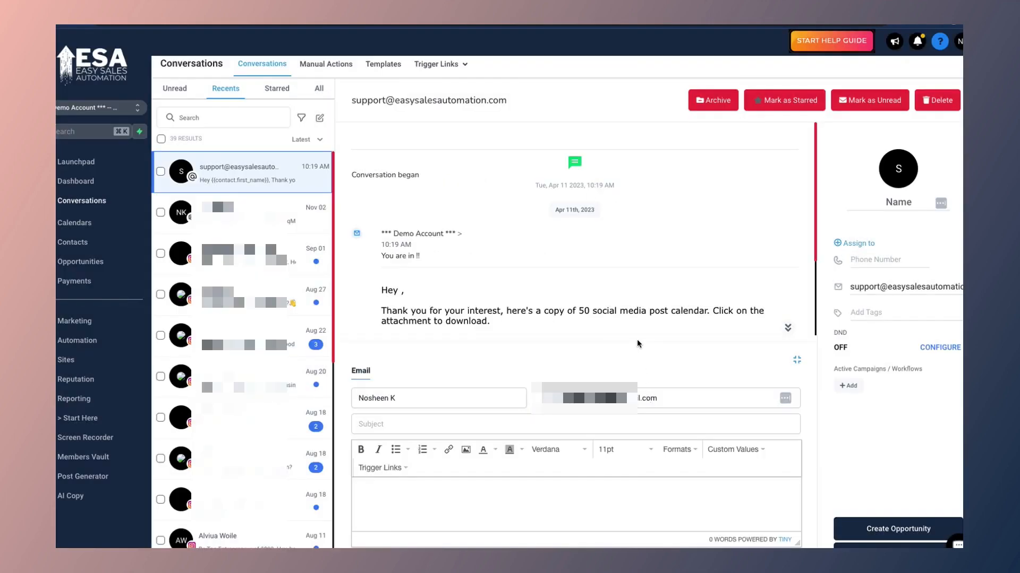
pyautogui.moveTo(794, 235)
pyautogui.moveTo(536, 184); pyautogui.dragTo(636, 190)
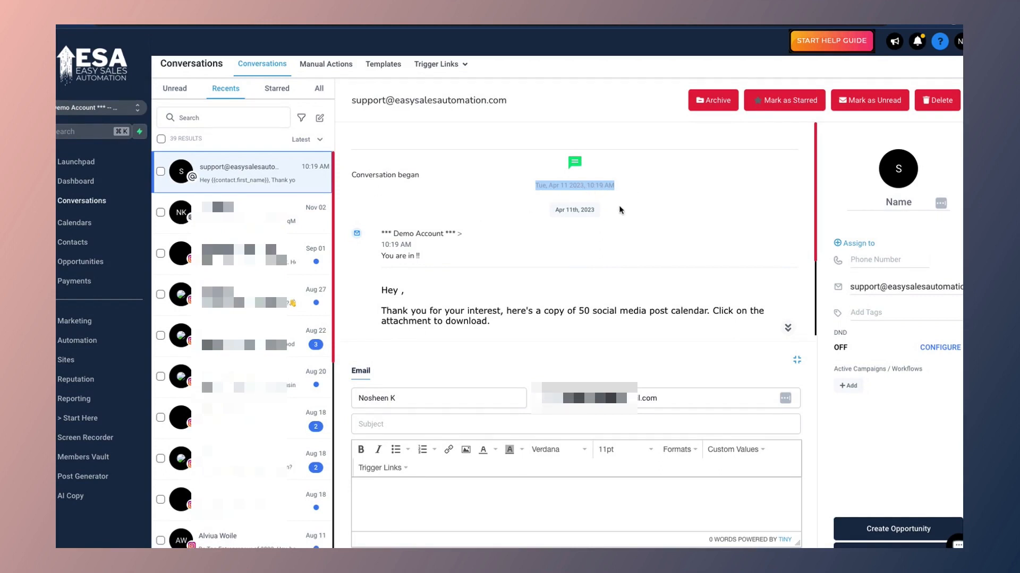
pyautogui.click(793, 233)
pyautogui.click(706, 250)
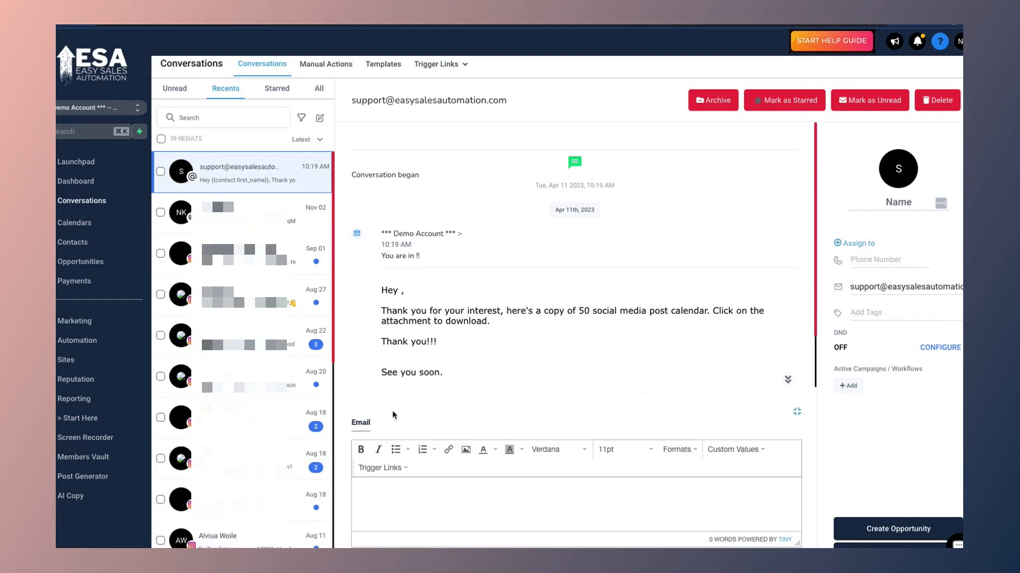
# Step: Send the reply 'Received!' in the test email conversation
pyautogui.click(393, 491)
pyautogui.write('Thank you')
pyautogui.press('BackSpace')
pyautogui.press('BackSpace')
pyautogui.press('BackSpace')
pyautogui.press('BackSpace')
pyautogui.write('Rece')
pyautogui.click(759, 559)
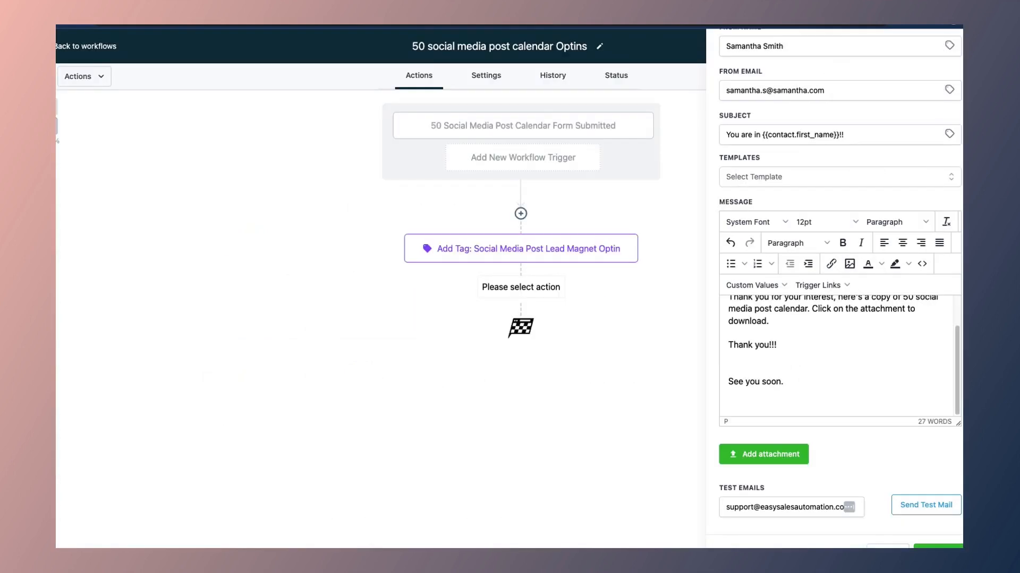
# Step: Save the Email action into the workflow, save the workflow and dismiss the Saved toast
pyautogui.click(938, 546)
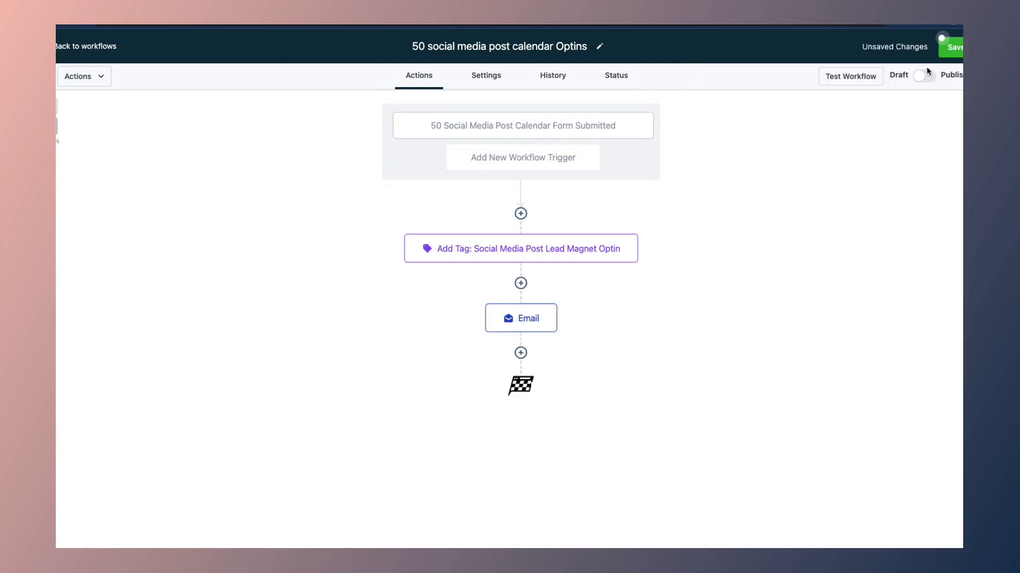
pyautogui.click(959, 49)
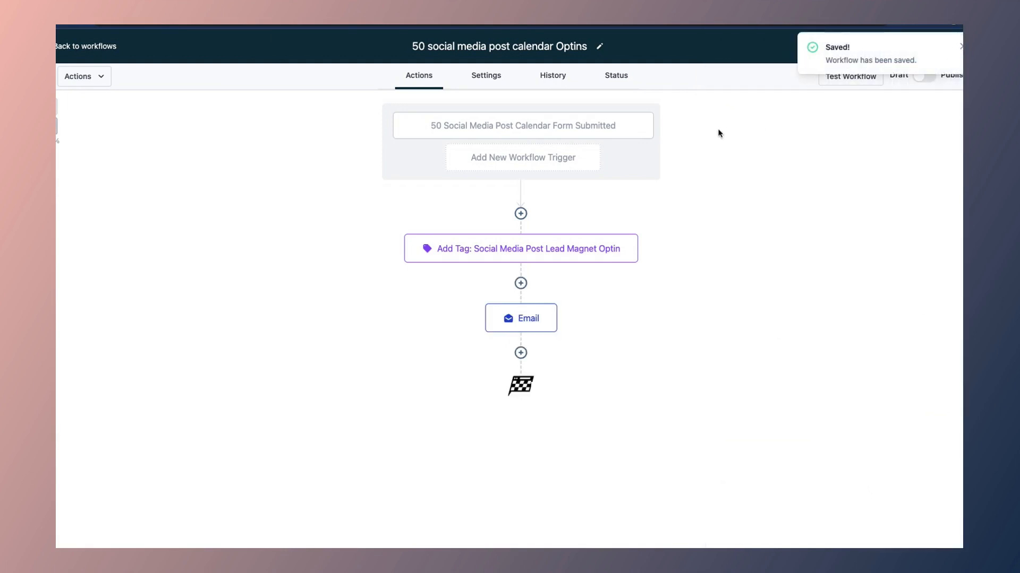
pyautogui.click(961, 49)
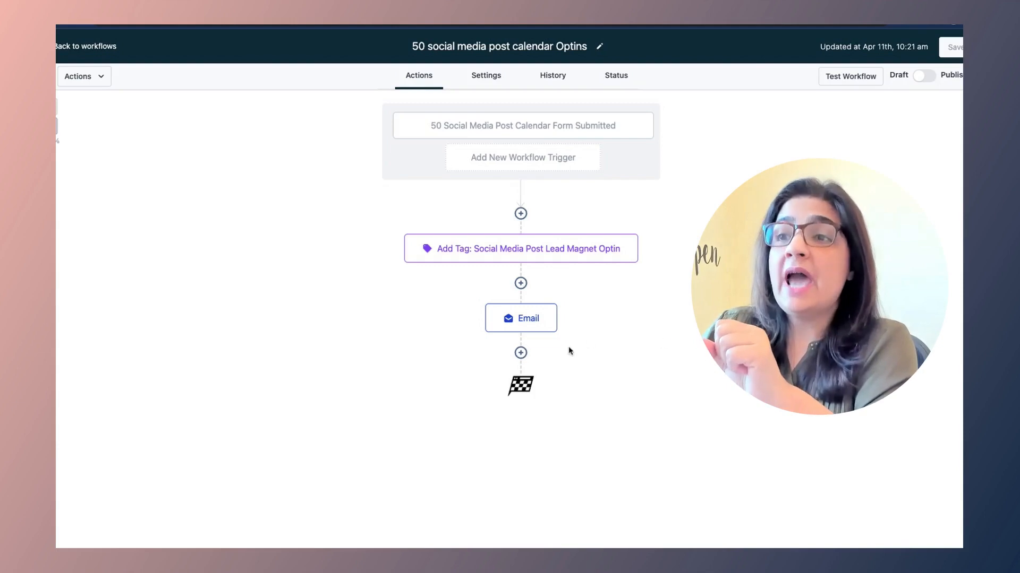
# Step: Add a new step below the Email step and search actions for 'opp'
pyautogui.click(521, 355)
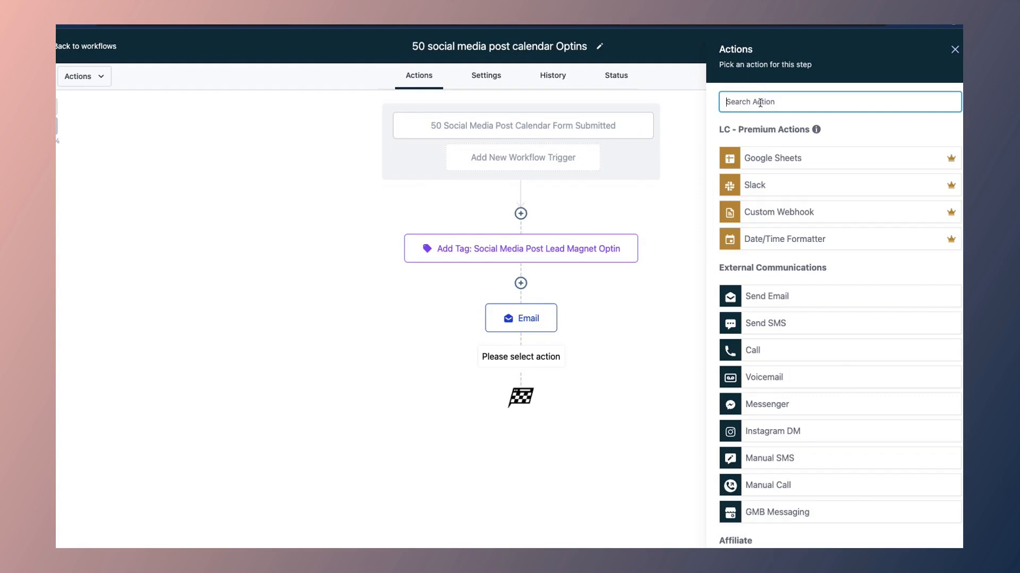
pyautogui.write('pl')
pyautogui.press('BackSpace')
pyautogui.press('BackSpace')
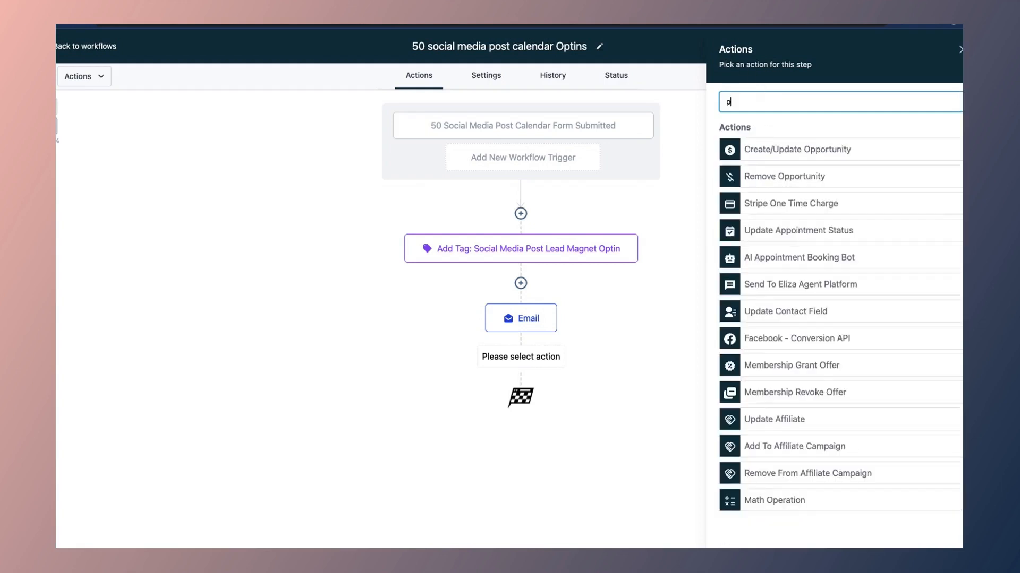
pyautogui.write('opp')
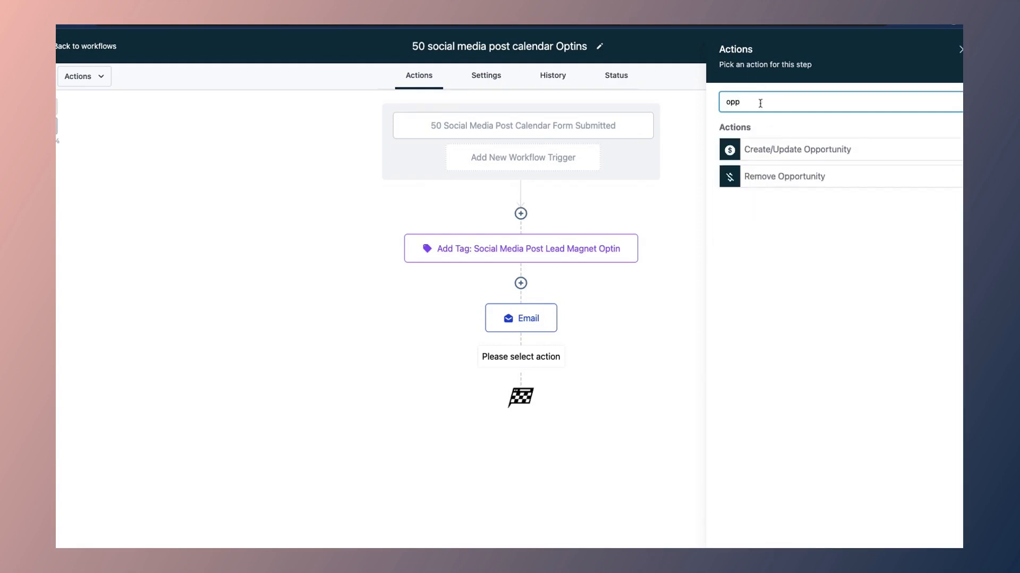
# Step: Make the step Create/Update Opportunity in 00. My Sales Pipeline at stage Prospects
pyautogui.click(799, 150)
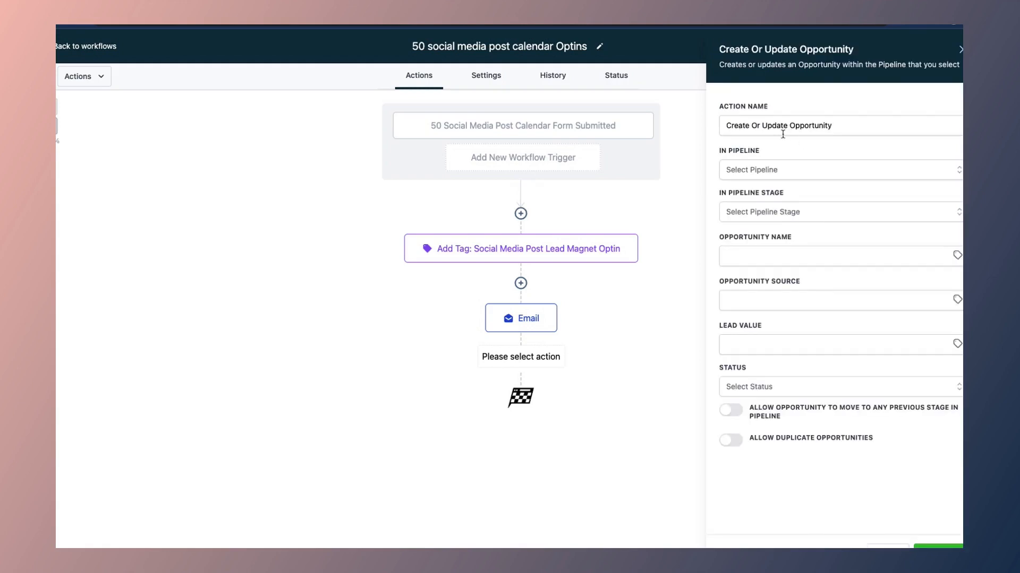
pyautogui.click(824, 169)
pyautogui.scroll(-1, 765, 268)
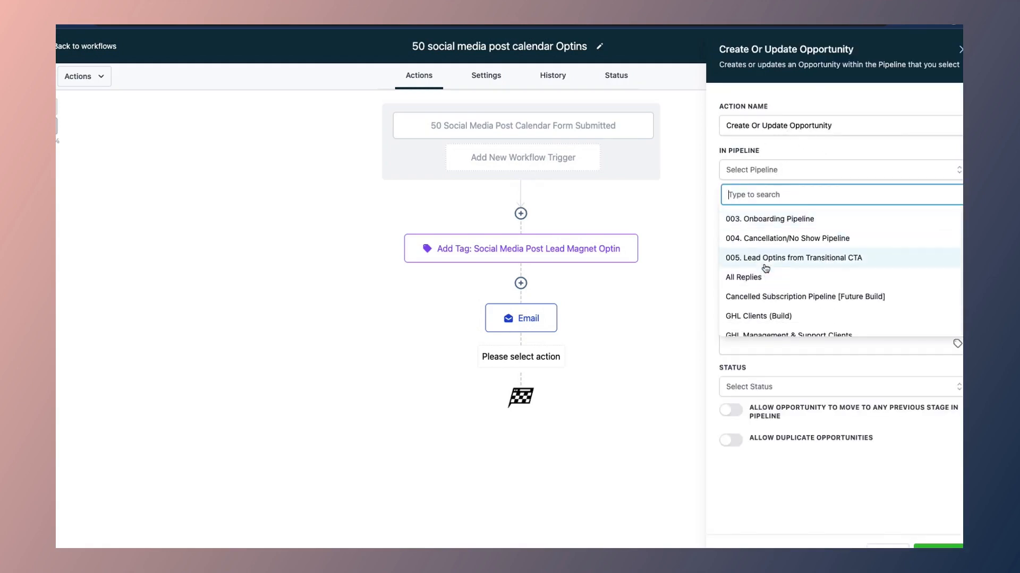
pyautogui.scroll(-2, 765, 268)
pyautogui.scroll(5, 765, 268)
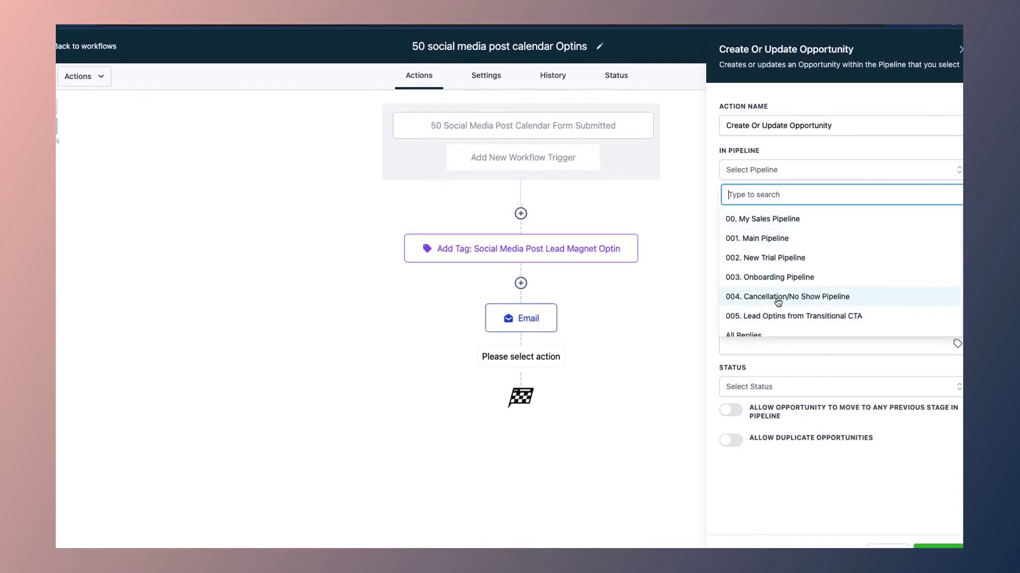
pyautogui.click(765, 220)
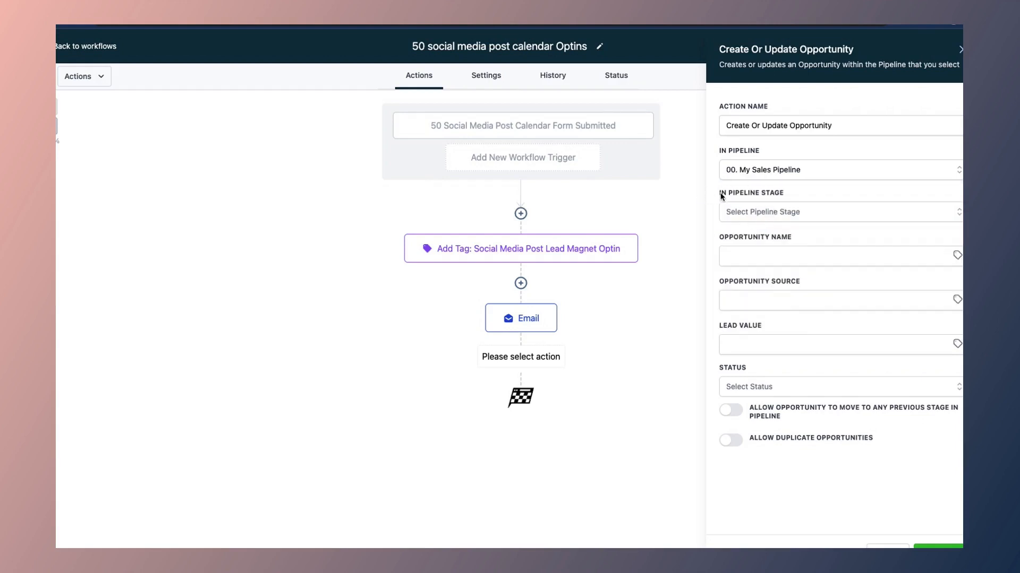
pyautogui.click(755, 213)
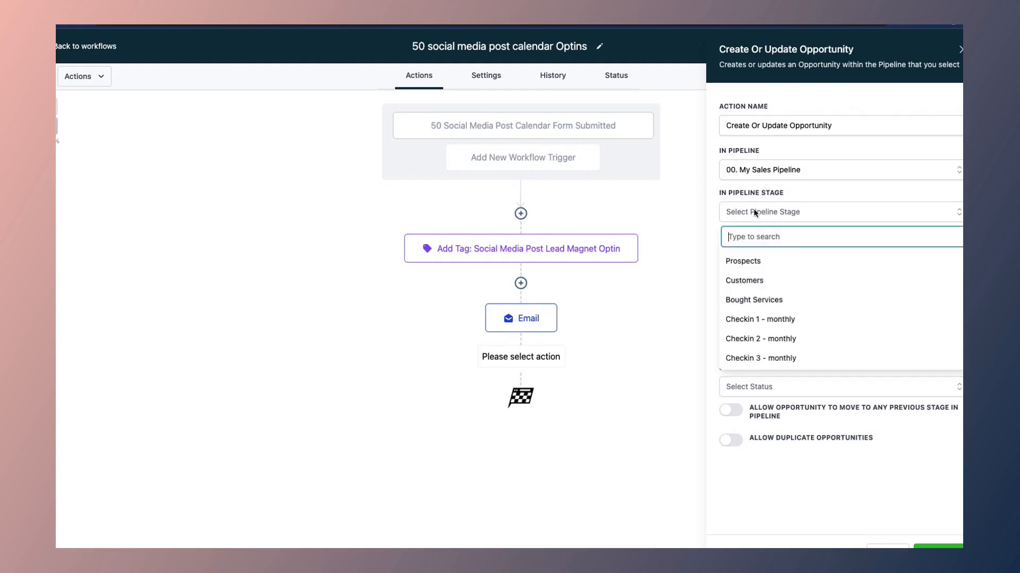
pyautogui.click(751, 263)
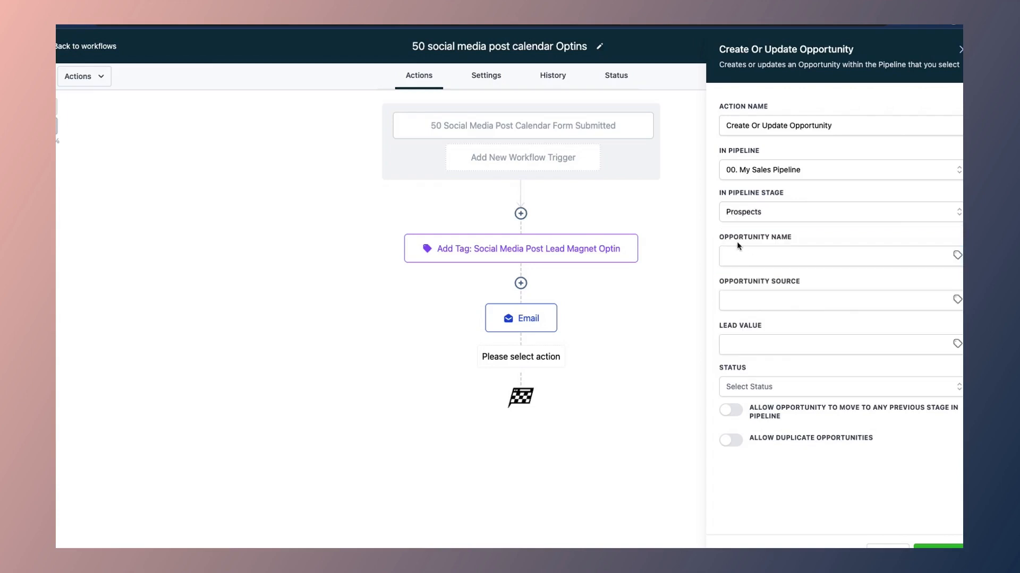
# Step: Set the Opportunity Name to the inserted Contact > Full Name value
pyautogui.click(742, 257)
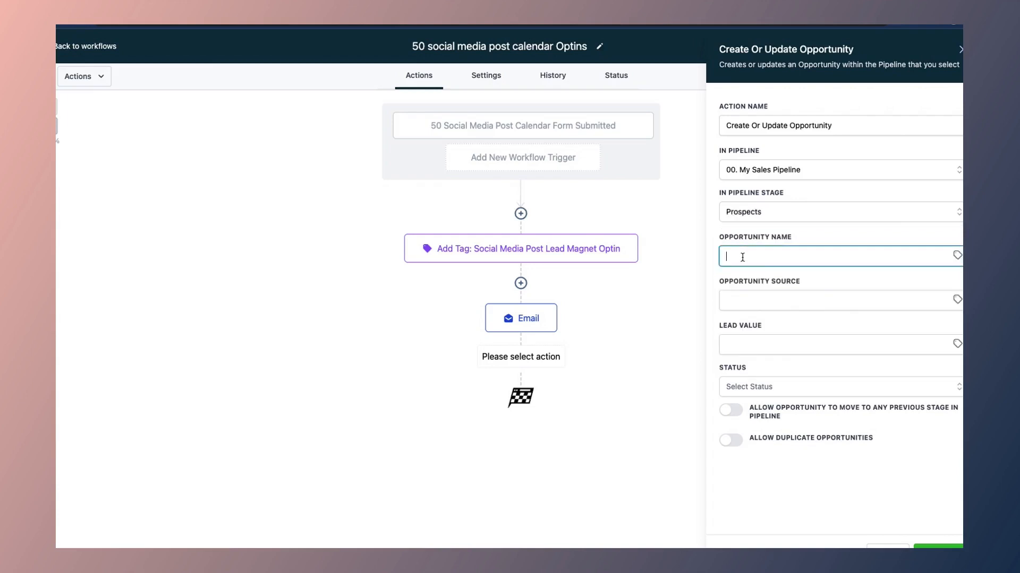
pyautogui.click(957, 255)
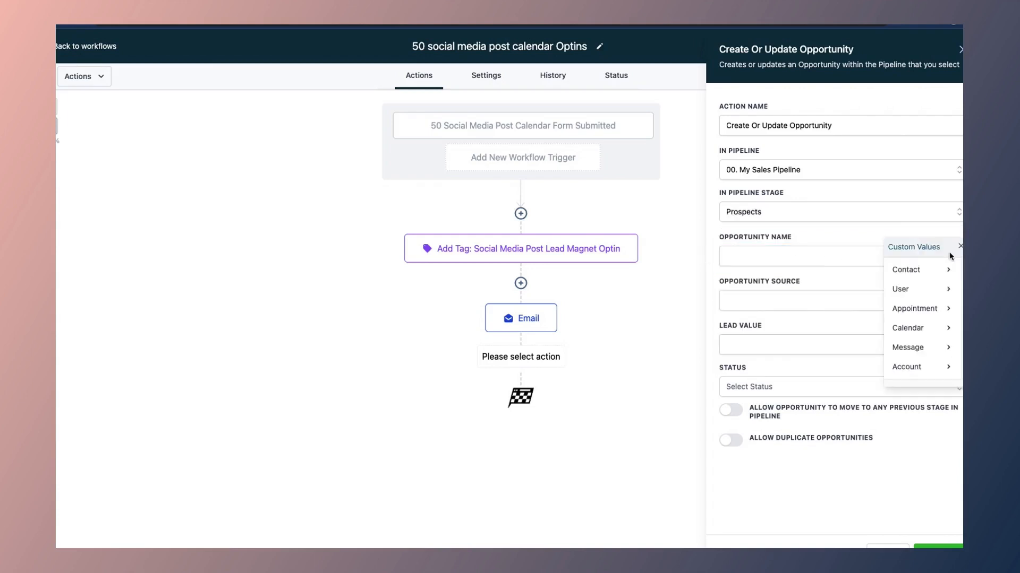
pyautogui.click(909, 268)
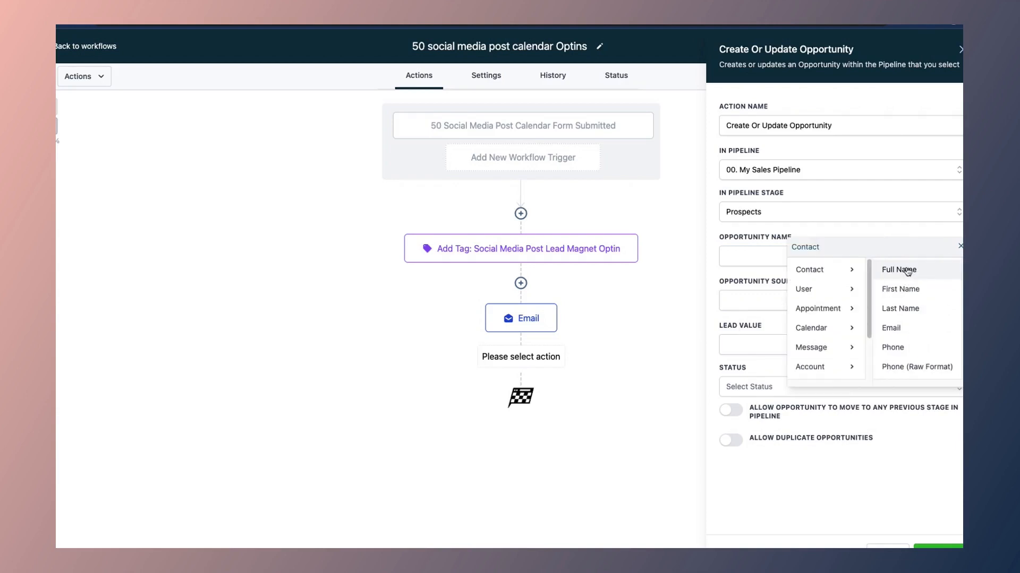
pyautogui.click(907, 276)
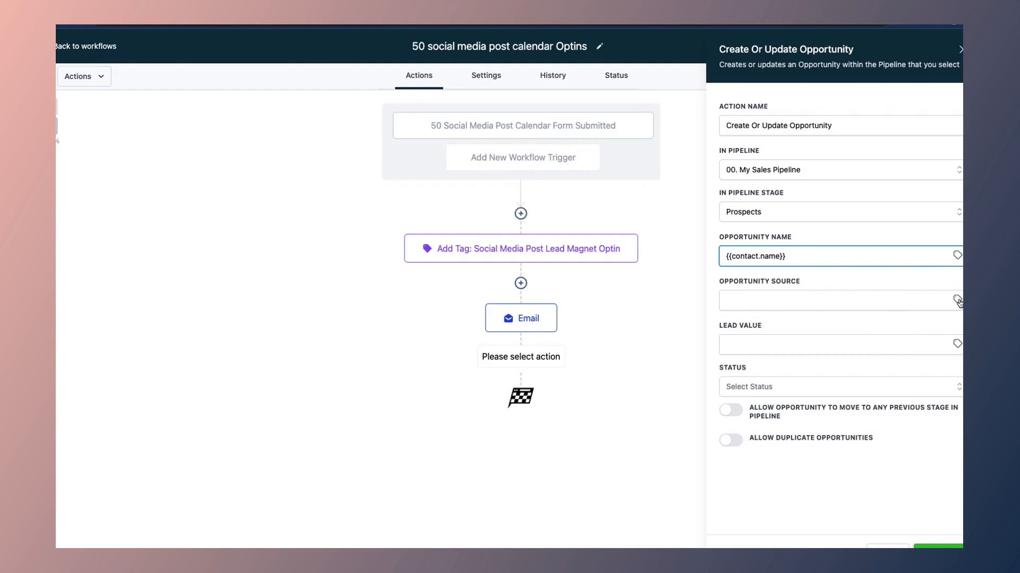
pyautogui.click(870, 300)
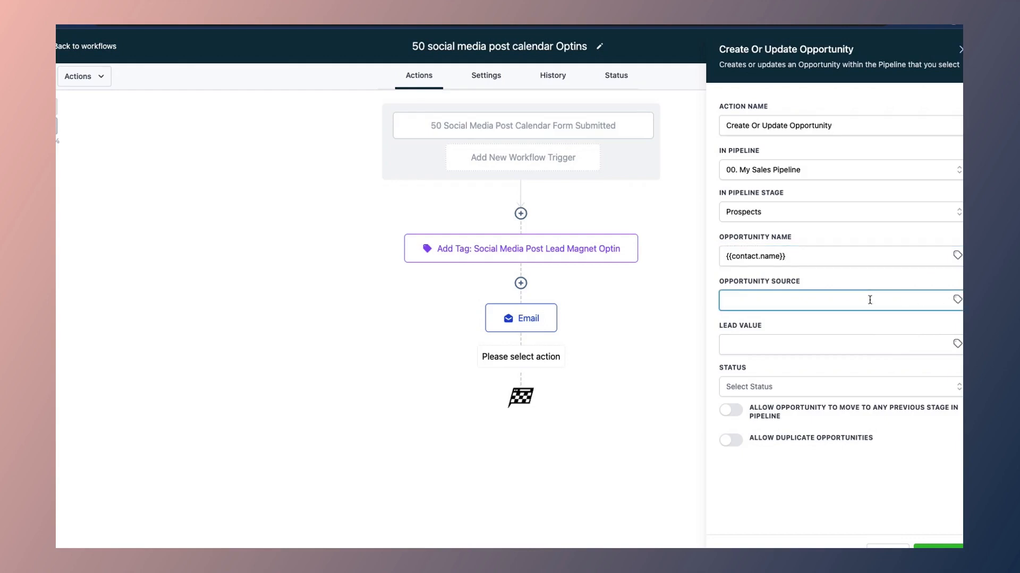
pyautogui.write('50 social media post calendar')
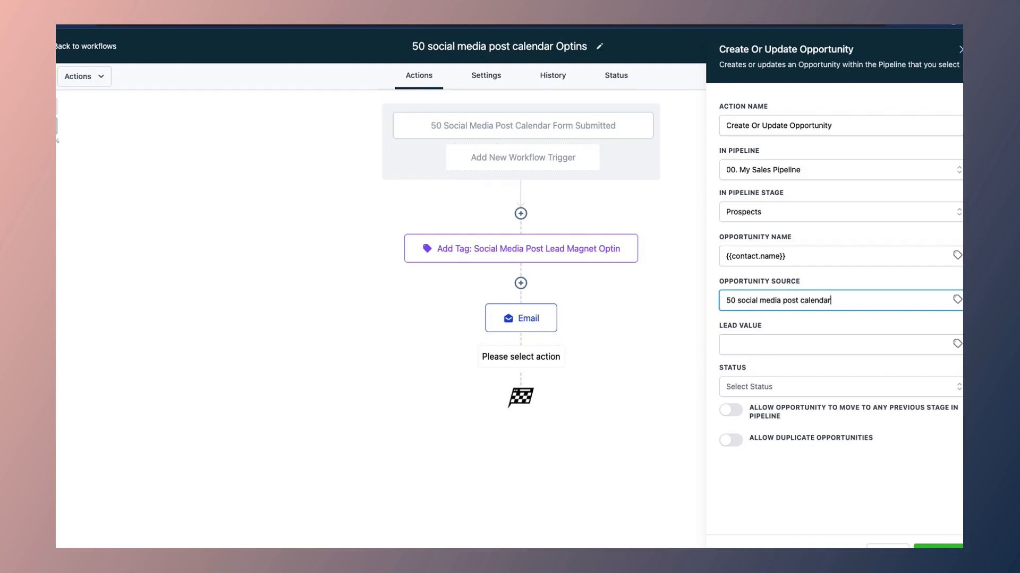
pyautogui.write(' (www.leadmagnet.com')
pyautogui.click(948, 346)
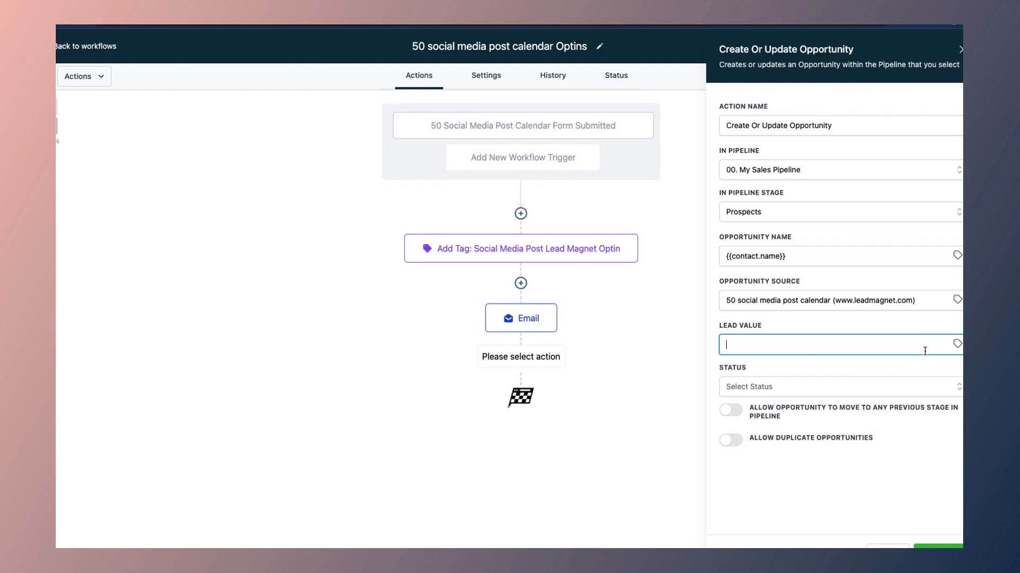
pyautogui.click(958, 344)
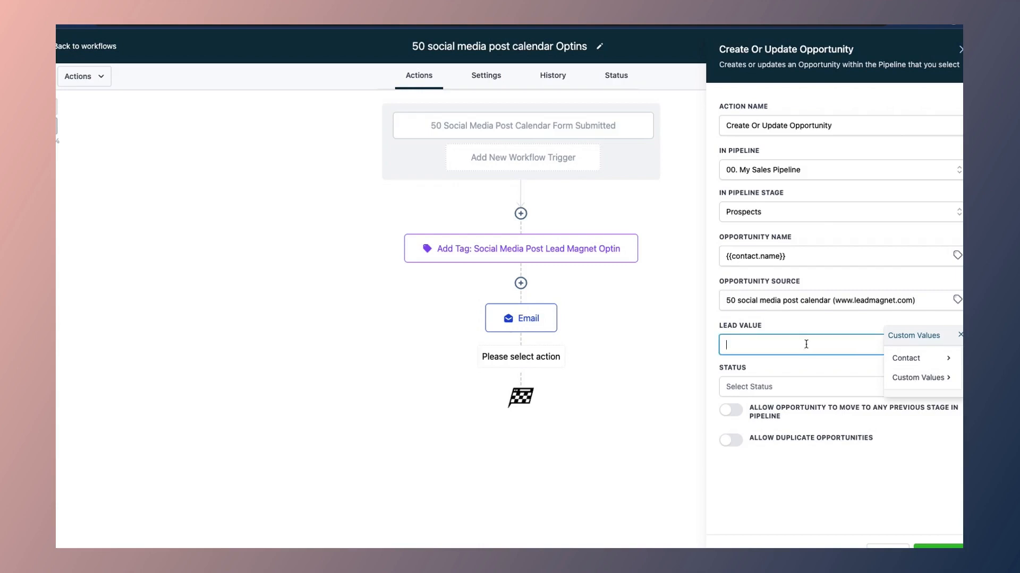
pyautogui.write('$')
pyautogui.click(959, 337)
pyautogui.click(743, 346)
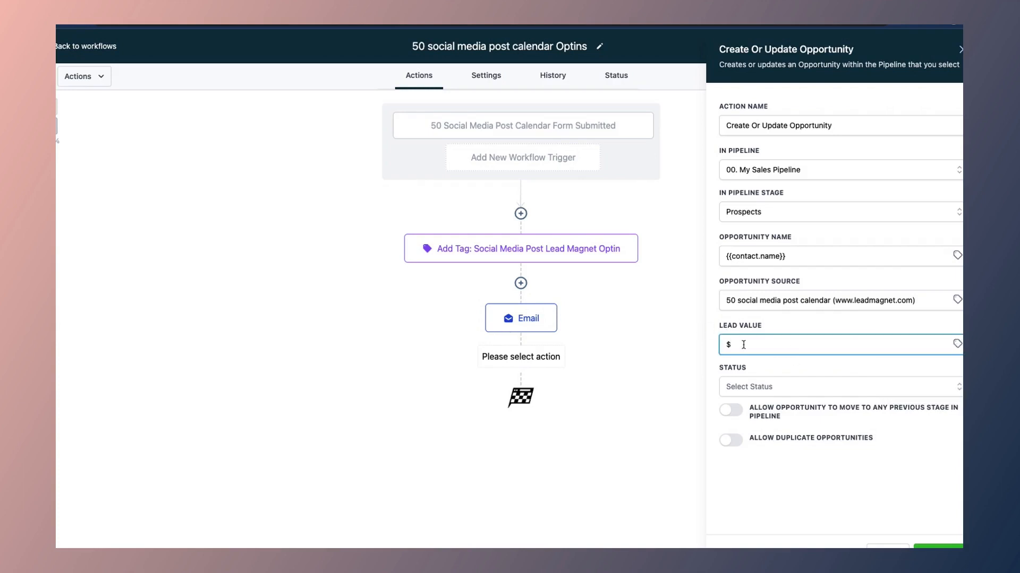
pyautogui.press('BackSpace')
pyautogui.write('1999')
pyautogui.click(763, 392)
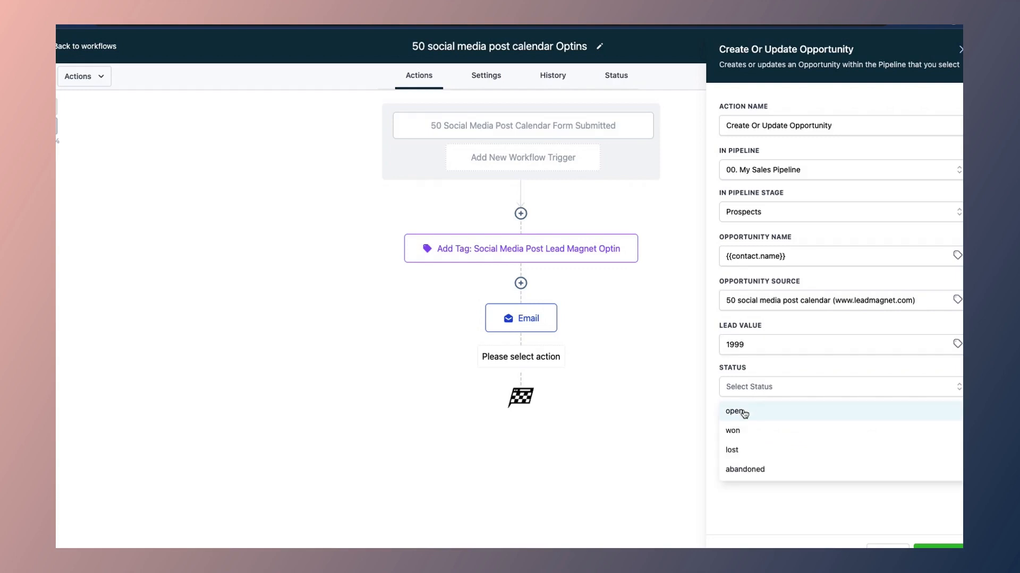
pyautogui.click(744, 412)
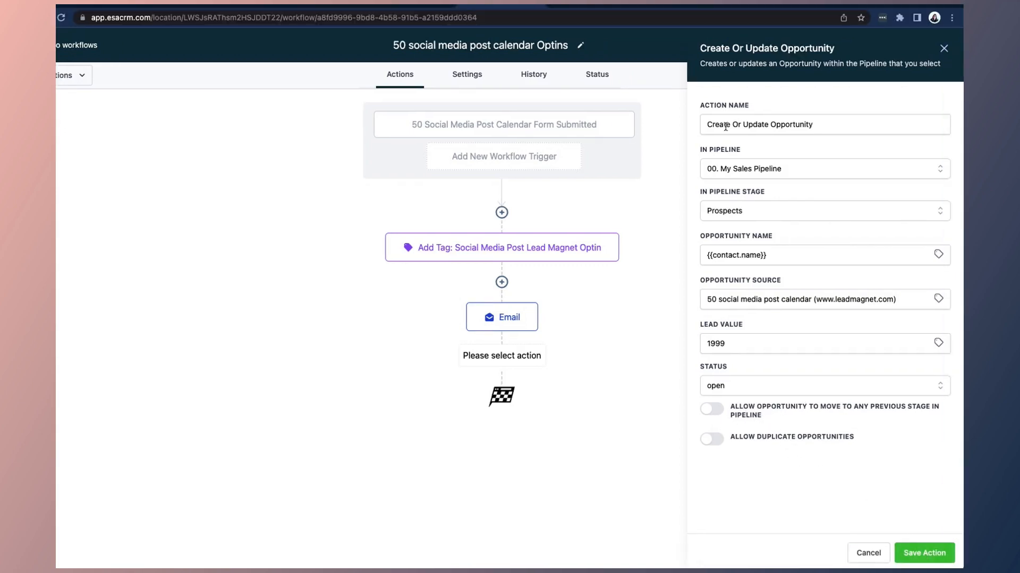
# Step: Rename the opportunity step to 'Add To My Sales Pipeline'
pyautogui.moveTo(769, 123); pyautogui.dragTo(702, 123)
pyautogui.press('BackSpace')
pyautogui.write('Add to')
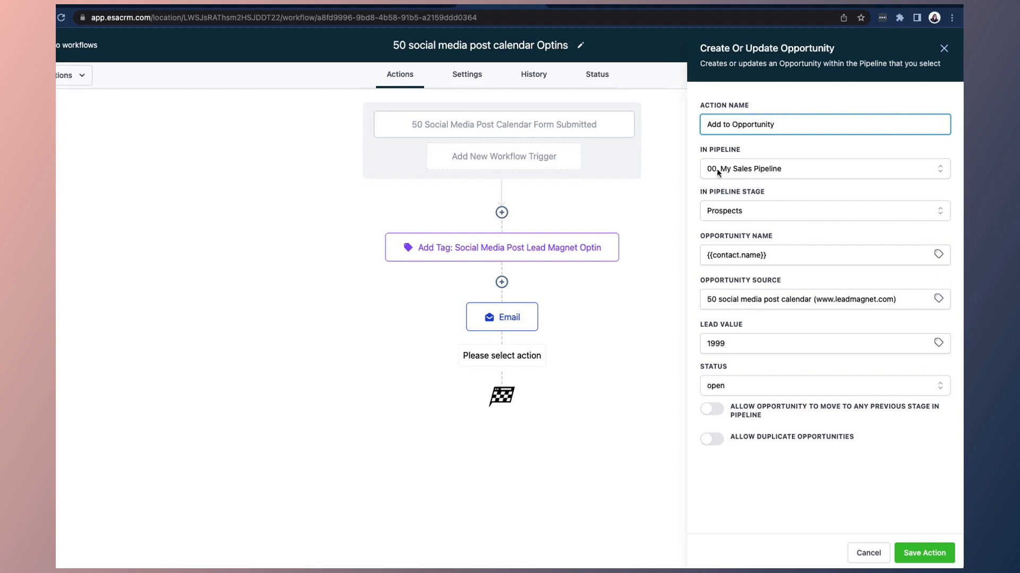
pyautogui.moveTo(731, 124); pyautogui.dragTo(833, 125)
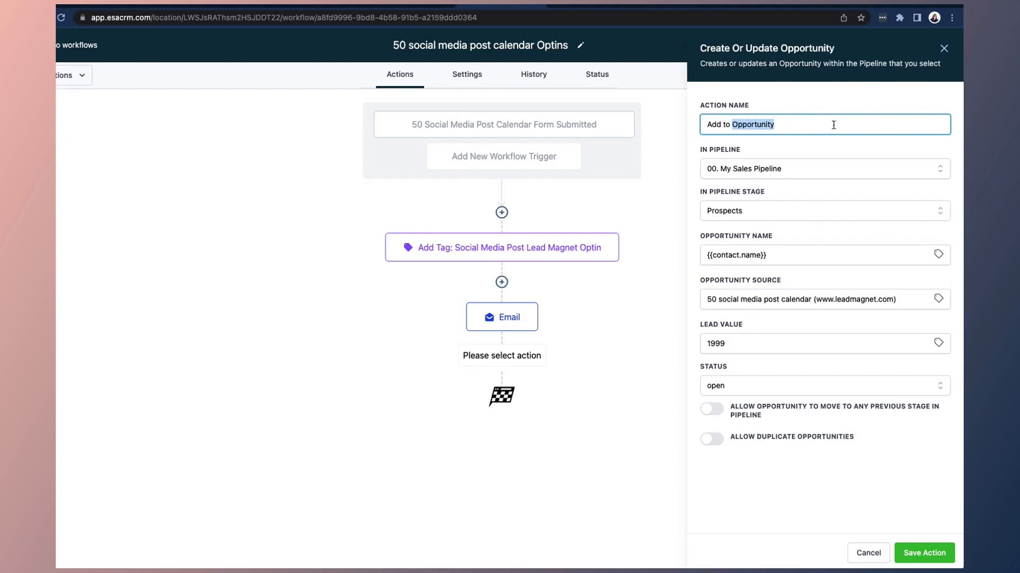
pyautogui.write('My Sales Pipeline')
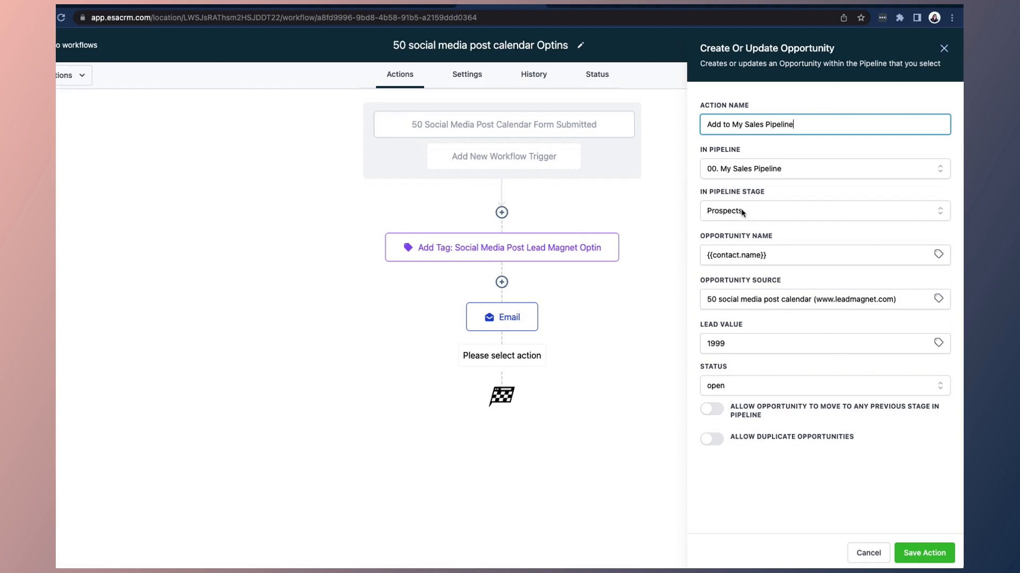
# Step: Save the opportunity step and the workflow, dismissing the Saved toast
pyautogui.click(924, 553)
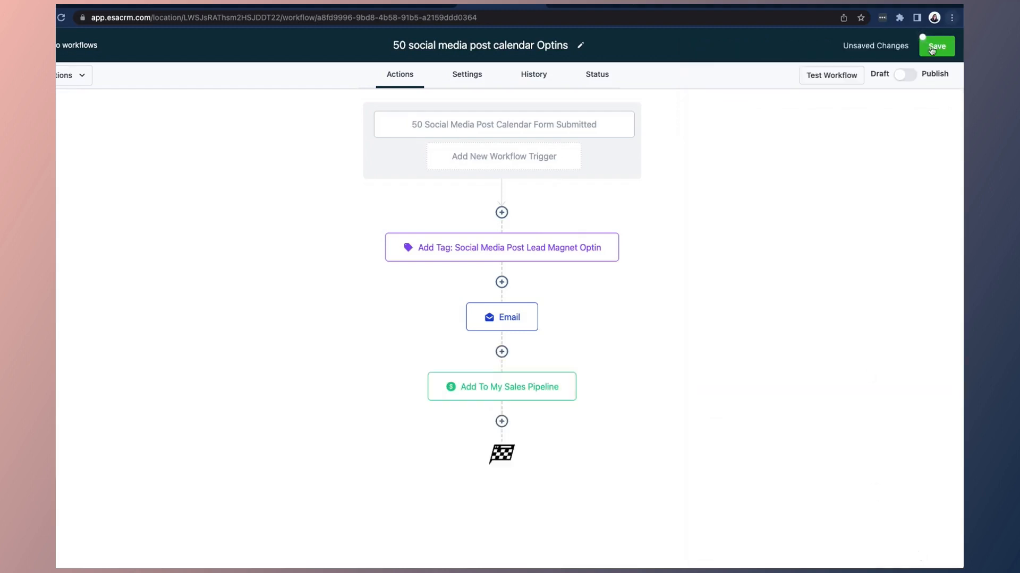
pyautogui.click(934, 51)
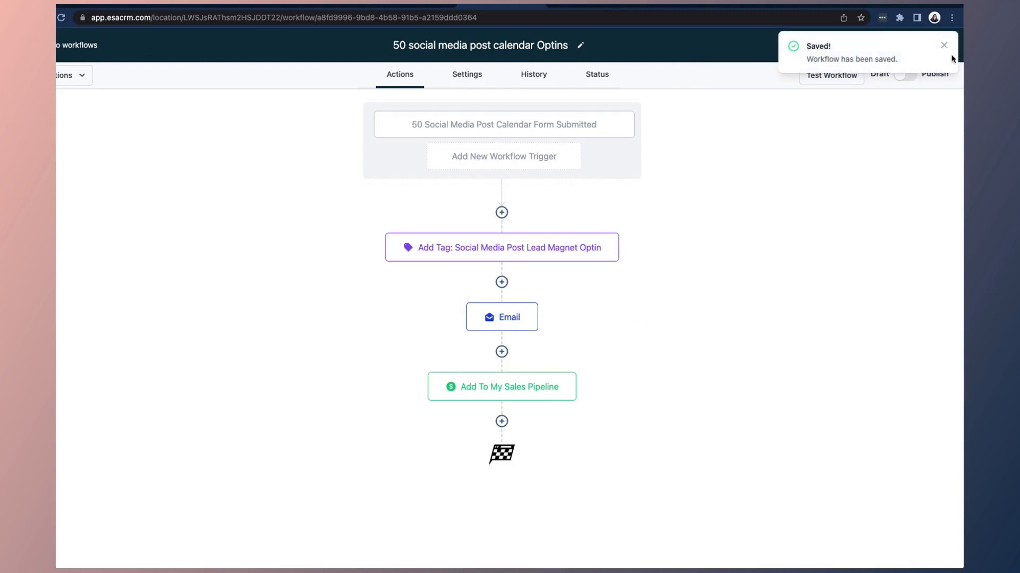
pyautogui.click(944, 46)
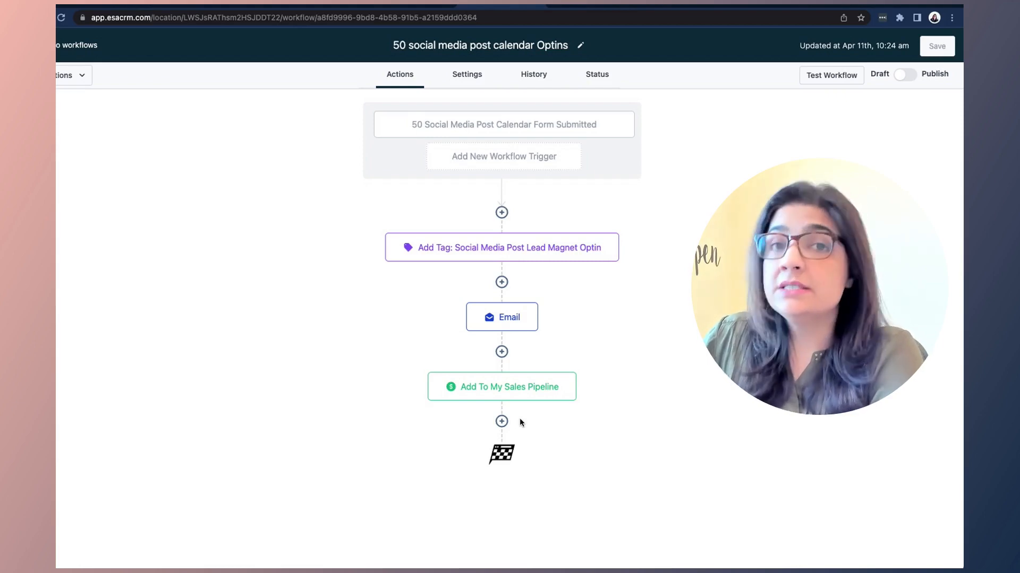
# Step: Add a Wait step at the end of the workflow set to 99 days
pyautogui.click(501, 421)
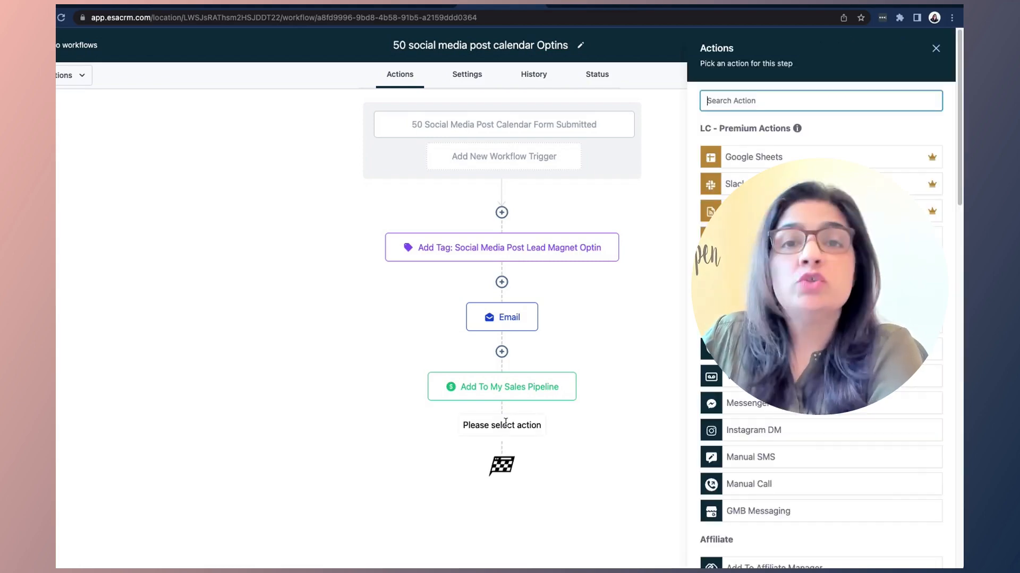
pyautogui.write('wai')
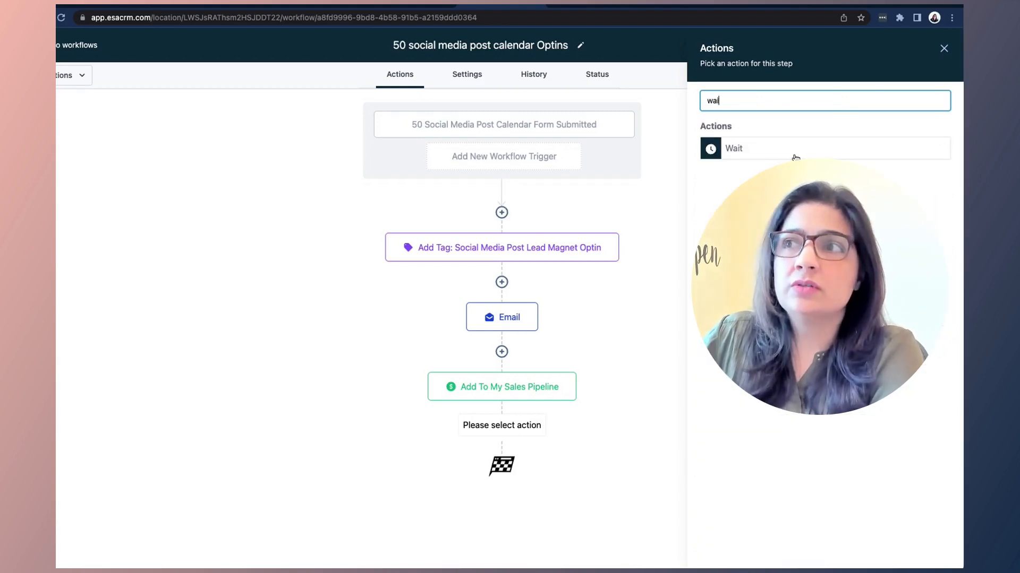
pyautogui.click(786, 151)
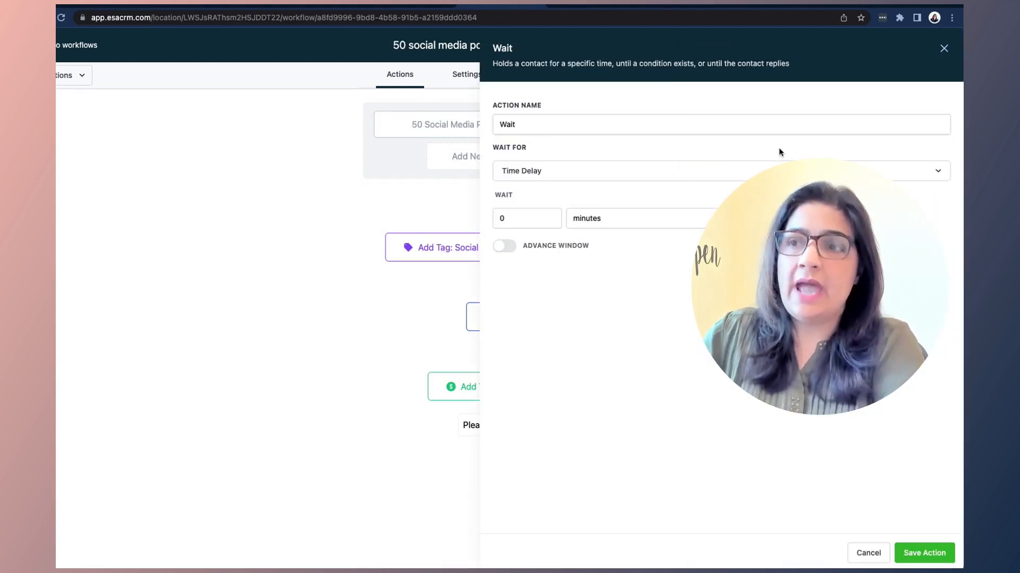
pyautogui.moveTo(511, 218); pyautogui.dragTo(489, 222)
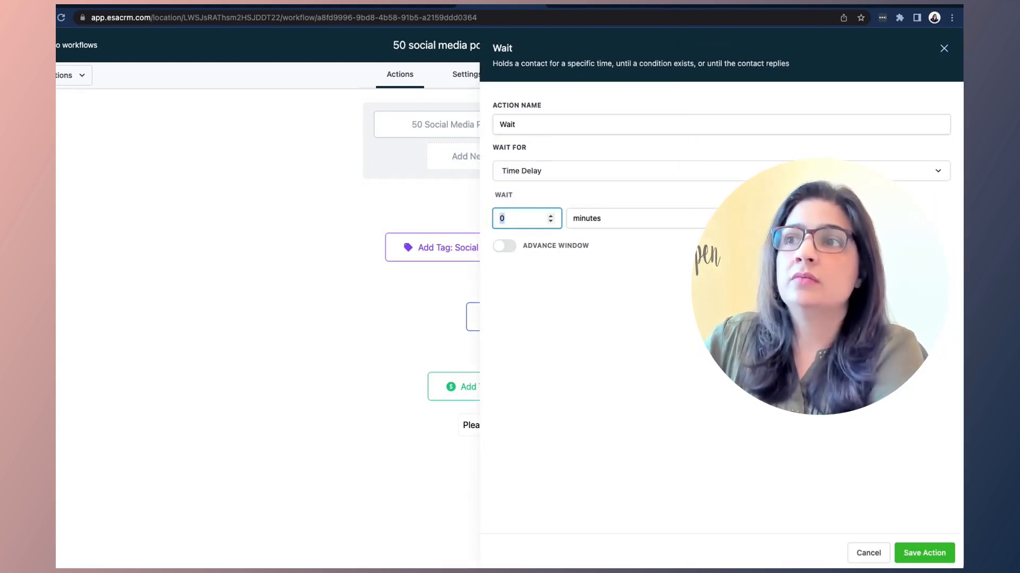
pyautogui.write('99')
pyautogui.click(590, 222)
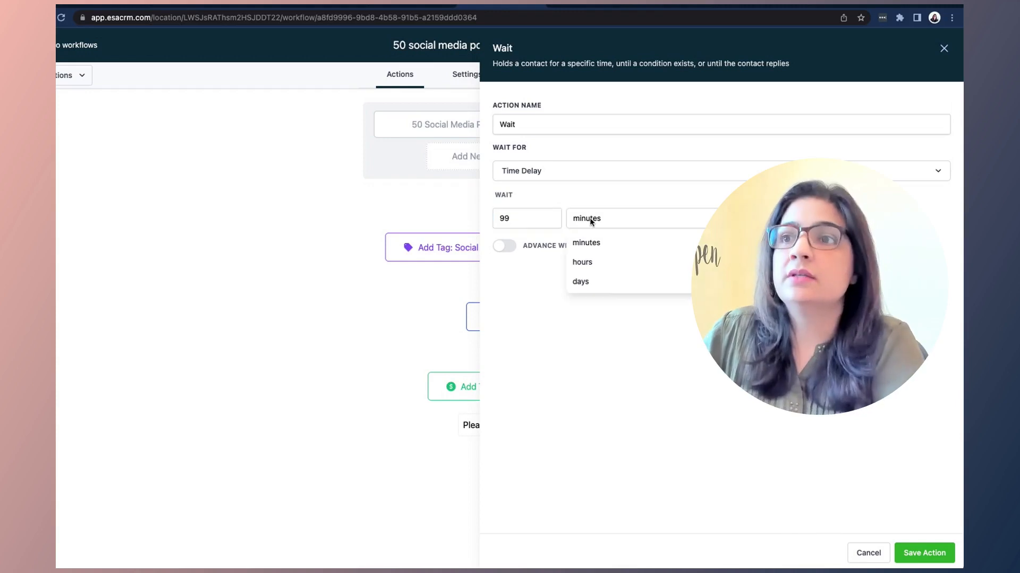
pyautogui.click(590, 282)
# Step: Rename the wait step to 'Wait 99 days', save the action and the workflow
pyautogui.click(543, 123)
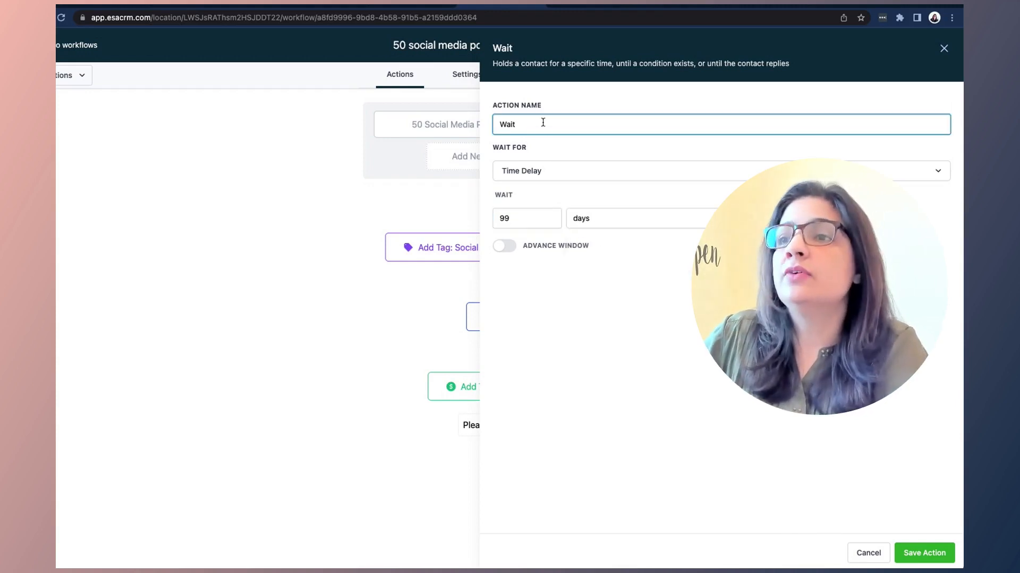
pyautogui.write('99 days')
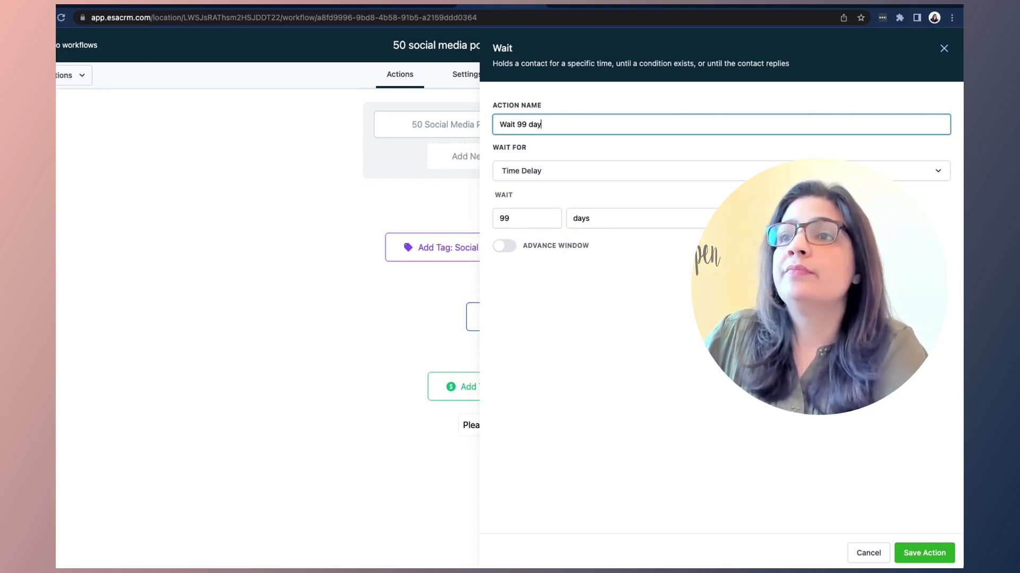
pyautogui.click(926, 554)
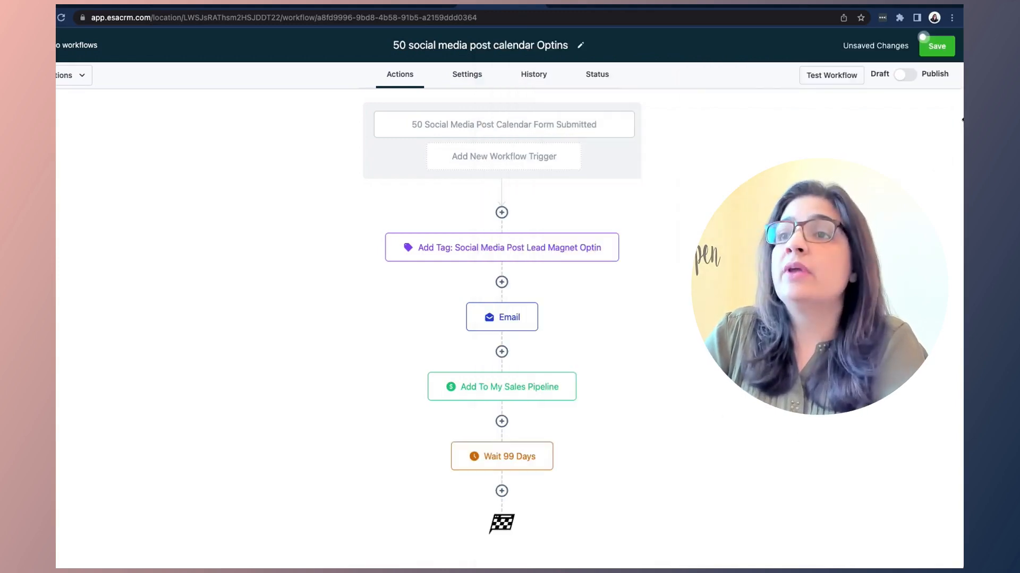
pyautogui.click(935, 43)
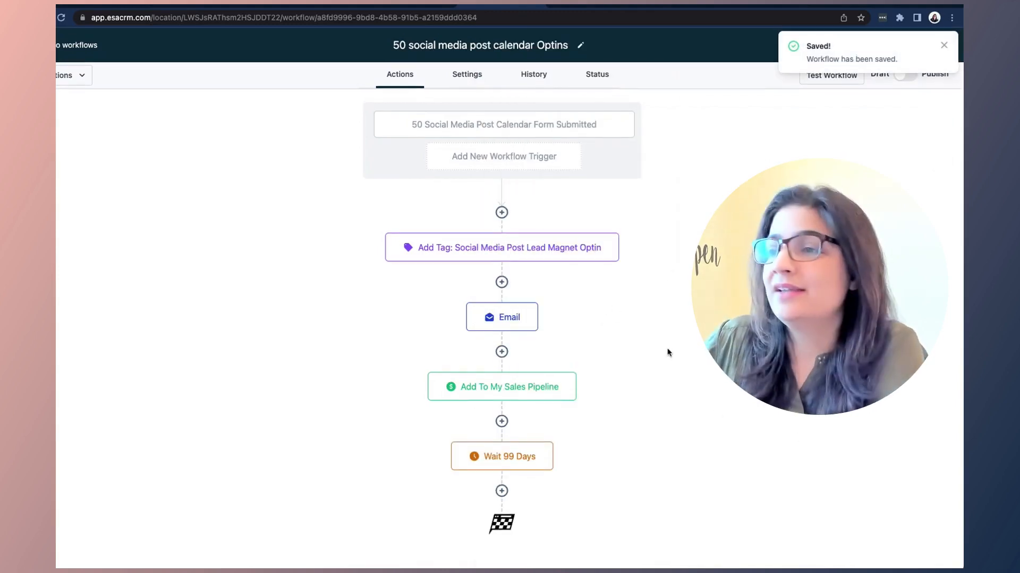
pyautogui.click(502, 489)
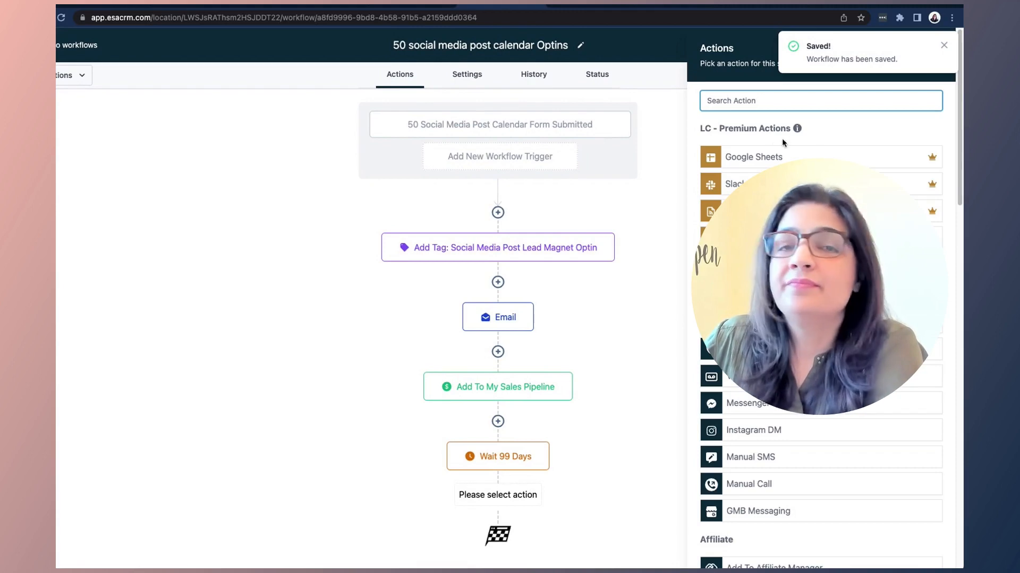
pyautogui.click(770, 296)
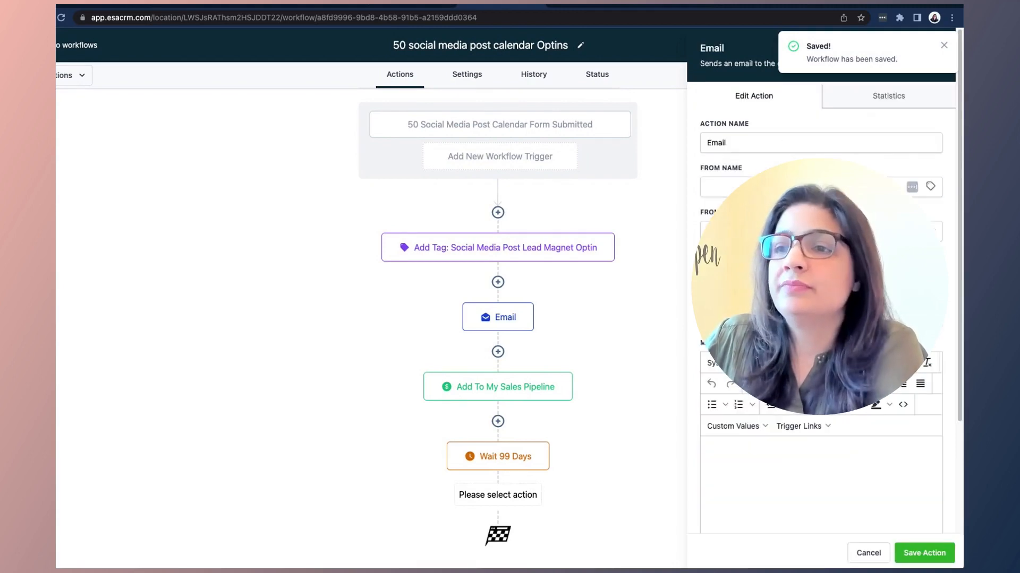
pyautogui.click(802, 188)
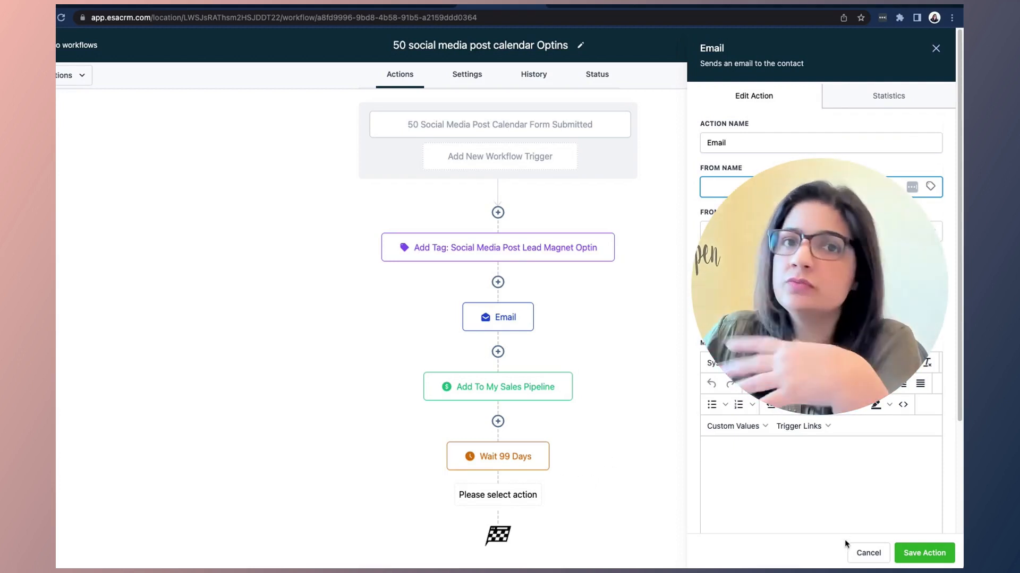
pyautogui.click(868, 553)
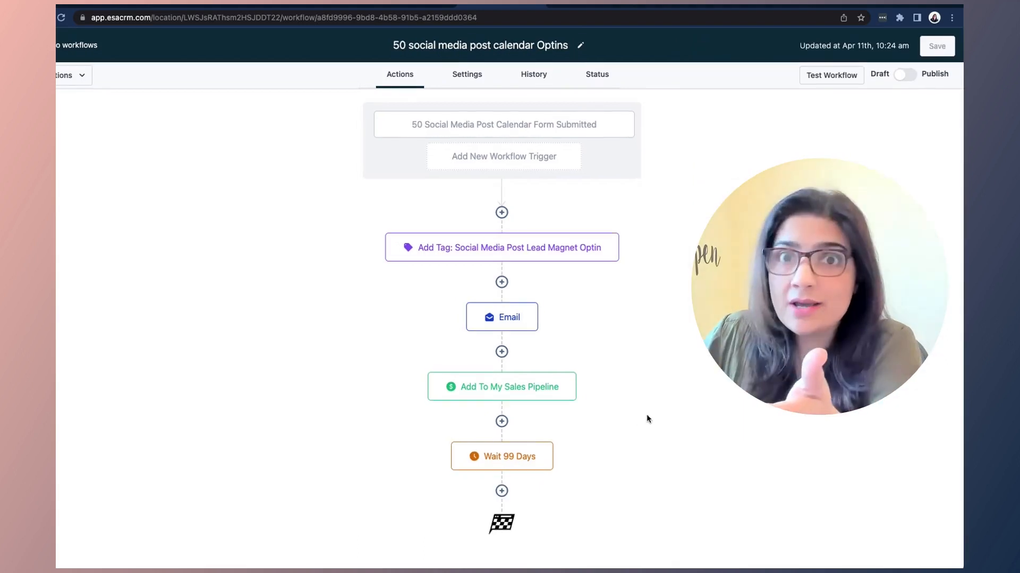
pyautogui.moveTo(506, 461)
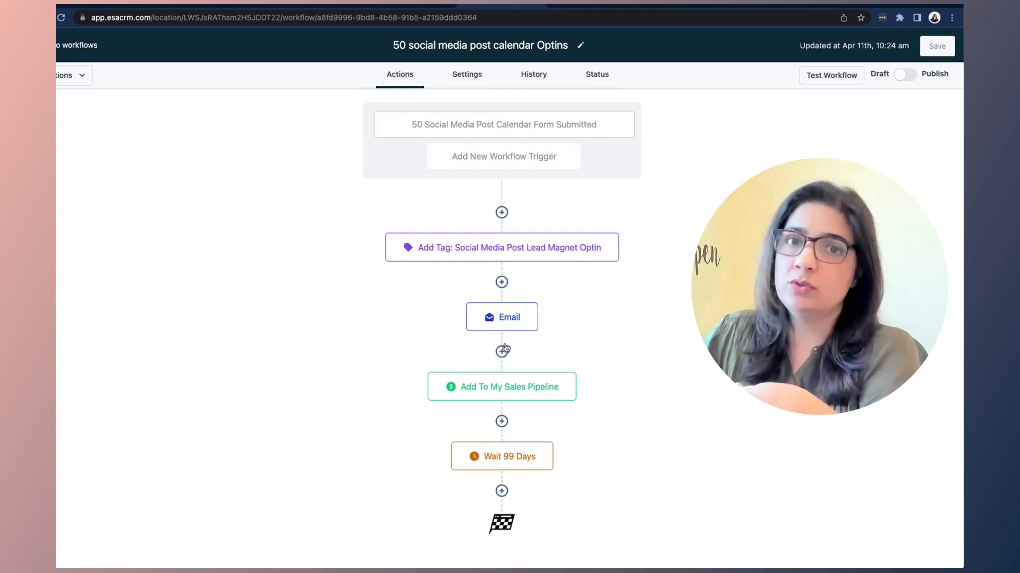
pyautogui.click(504, 317)
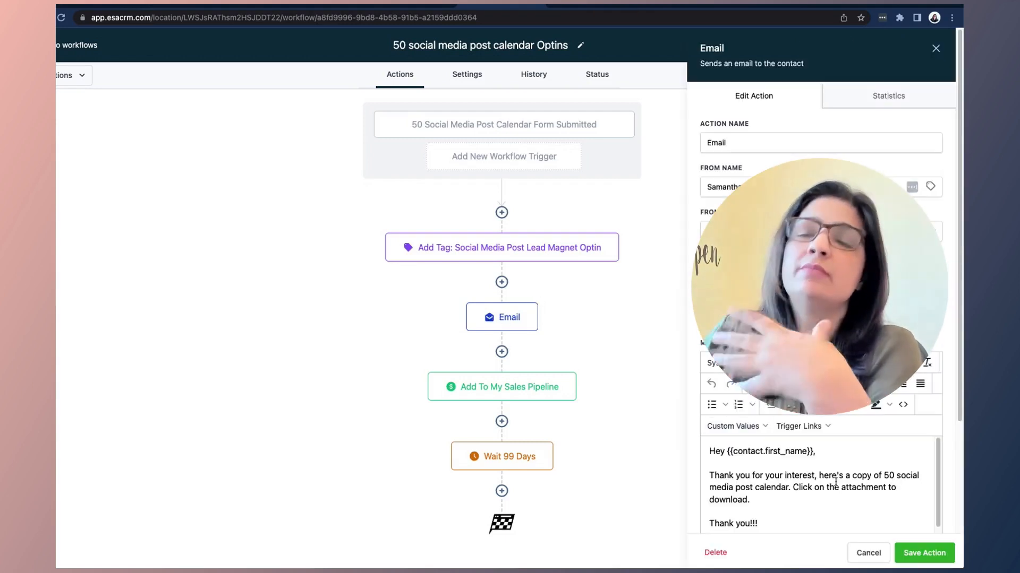
pyautogui.click(936, 49)
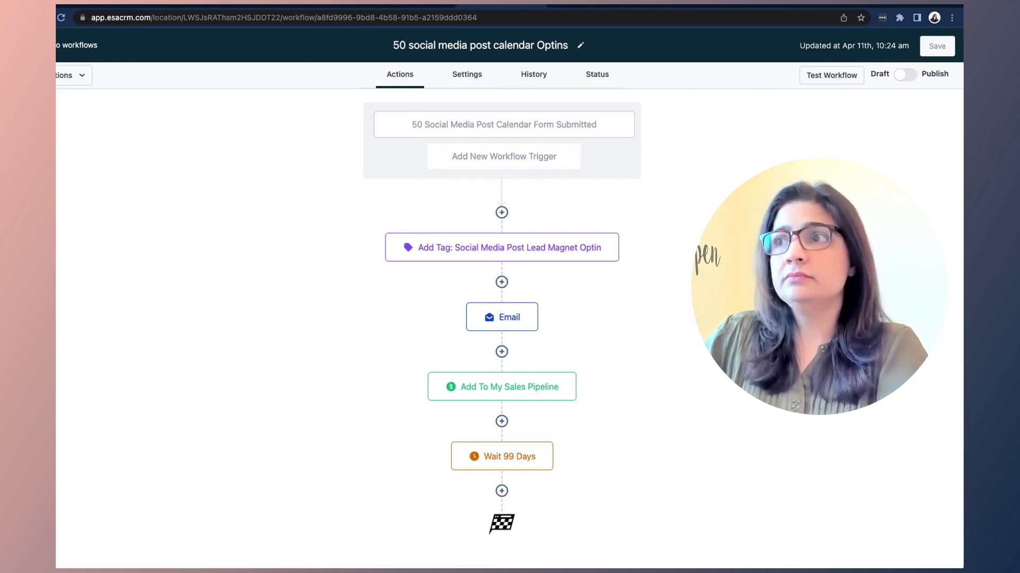
# Step: Publish and save the workflow, then go to the 50 social media post calendar Optin Form builder
pyautogui.click(905, 75)
pyautogui.click(937, 47)
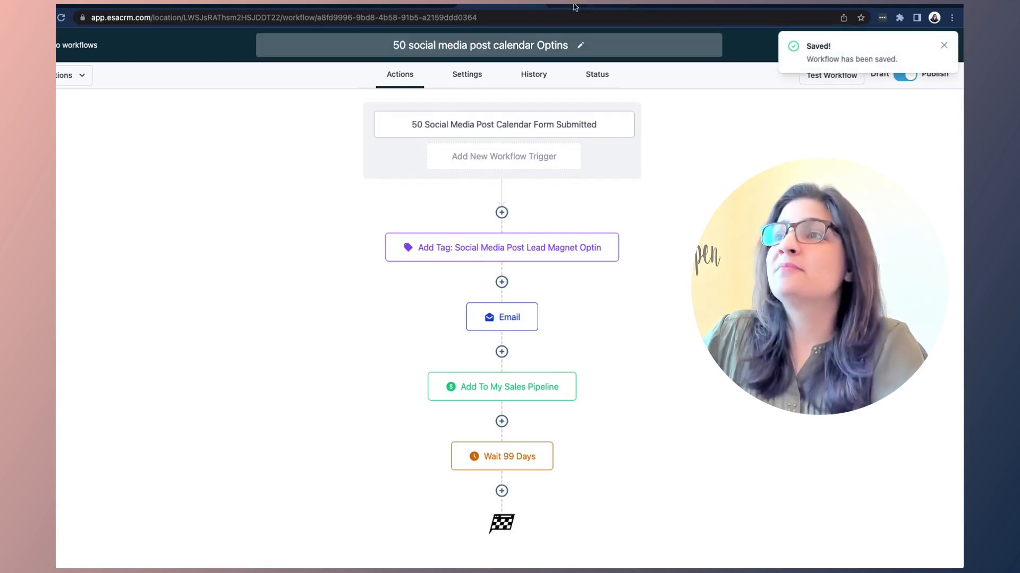
pyautogui.click(685, 4)
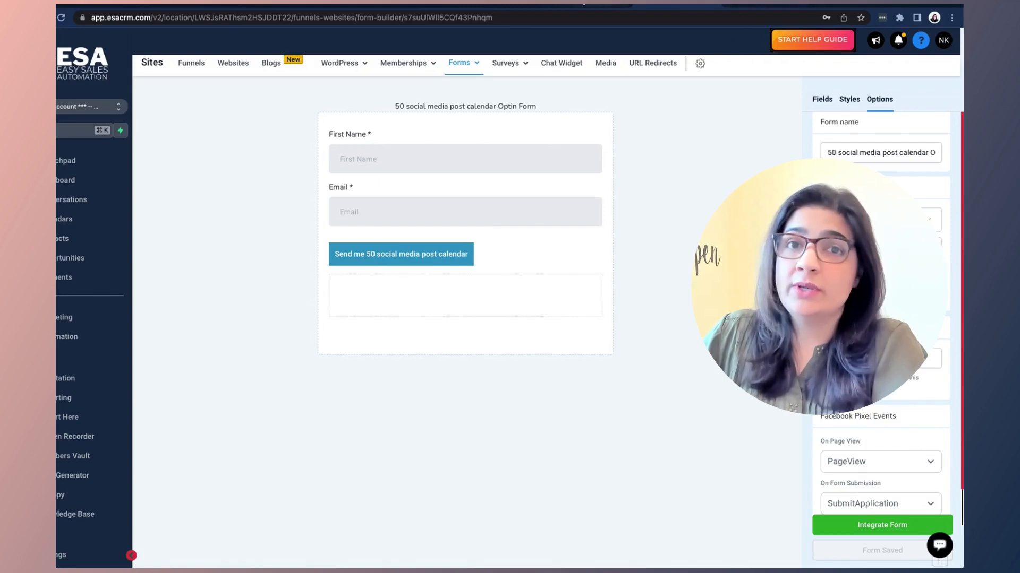
# Step: Check the thank-you preview, then save the sales page and preview it in a new window
pyautogui.click(592, 4)
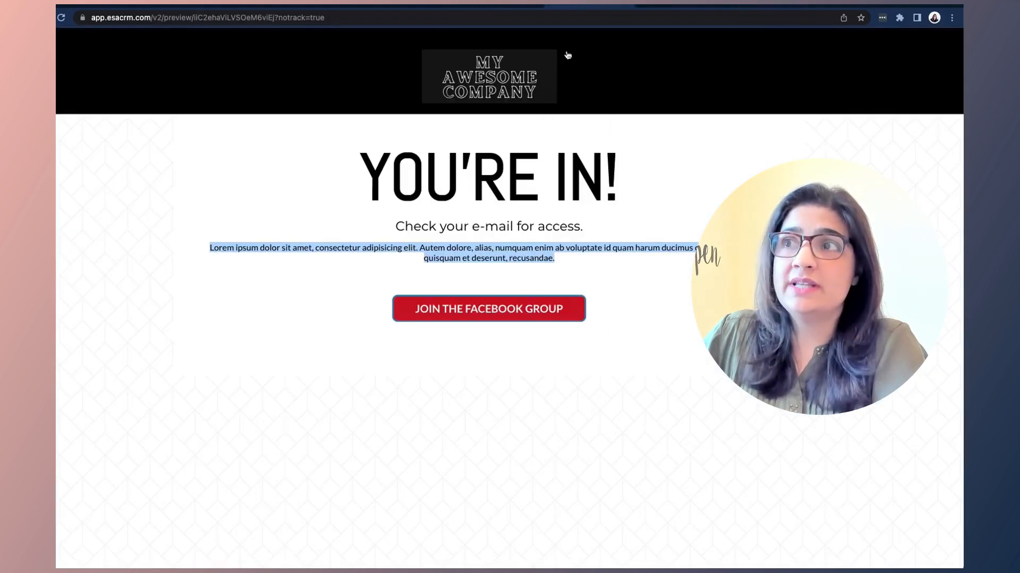
pyautogui.click(689, 5)
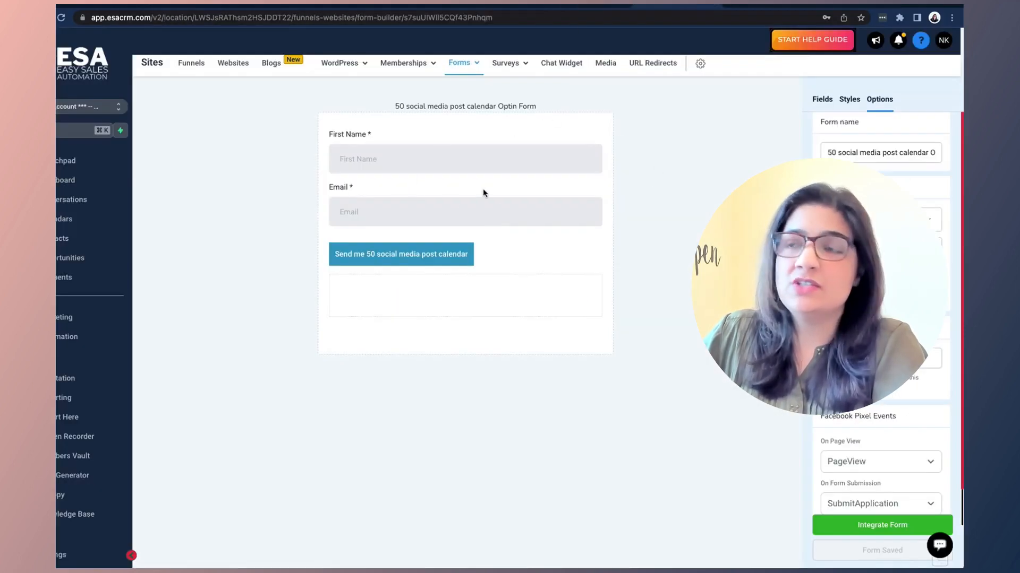
pyautogui.click(762, 6)
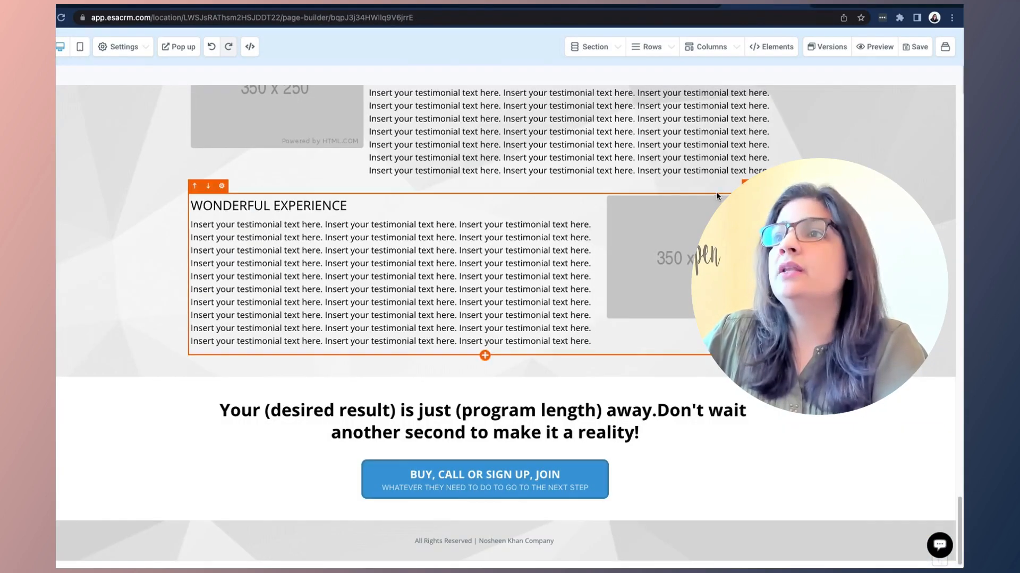
pyautogui.click(912, 46)
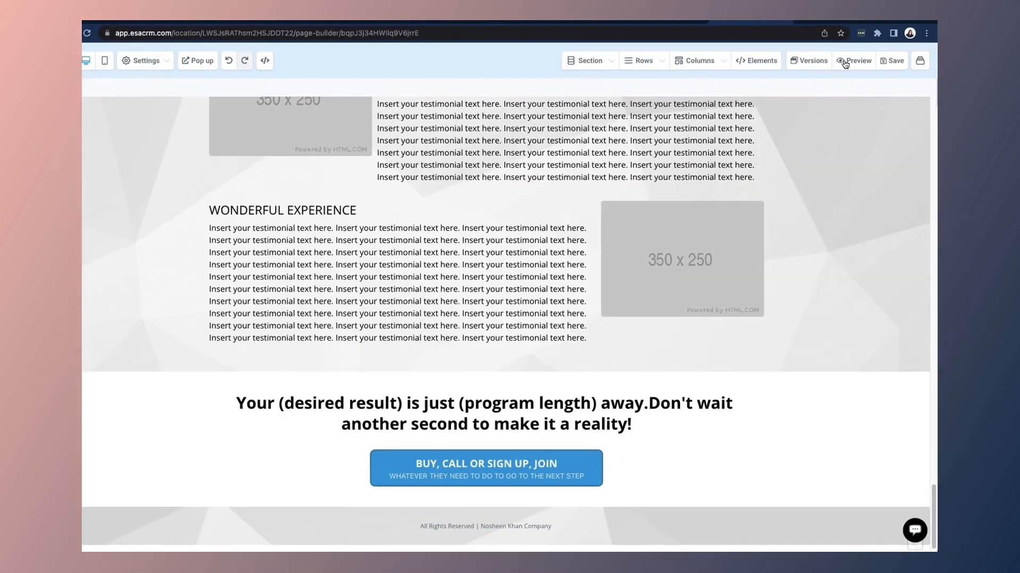
pyautogui.click(869, 46)
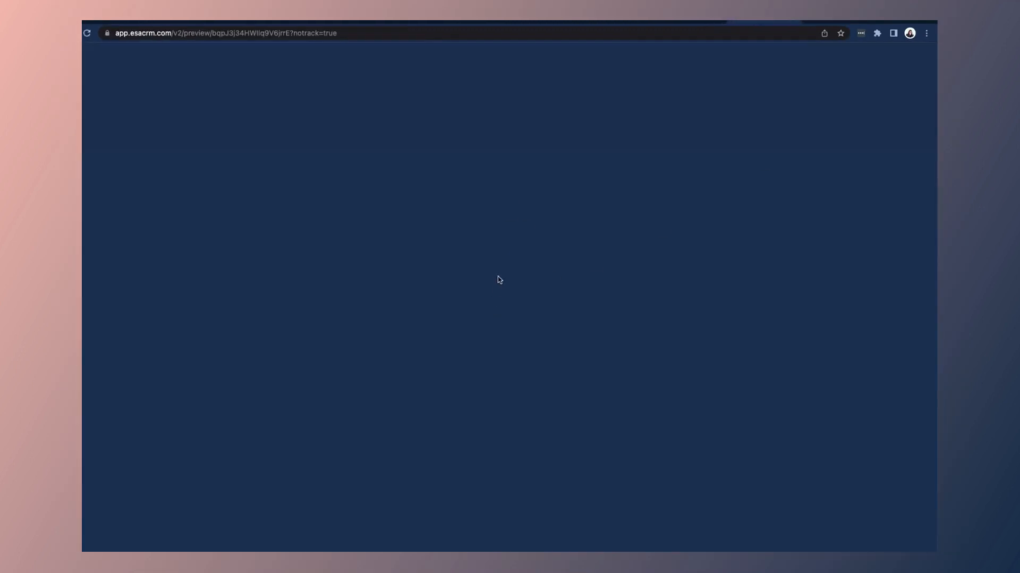
# Step: Submit a test signup via the sales page's CTA form with a first name and email address
pyautogui.scroll(-2, 475, 326)
pyautogui.scroll(-12, 476, 326)
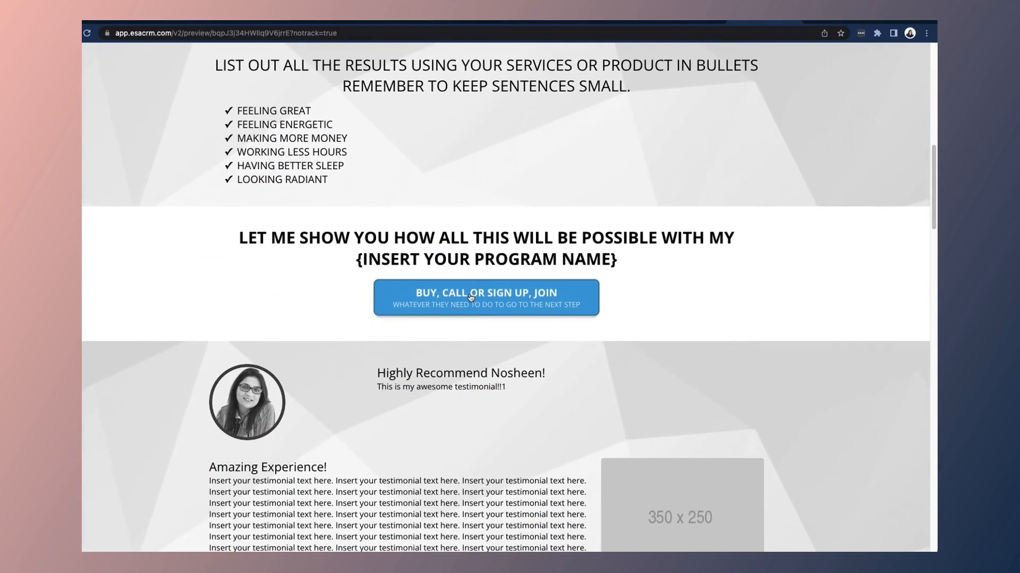
pyautogui.click(470, 297)
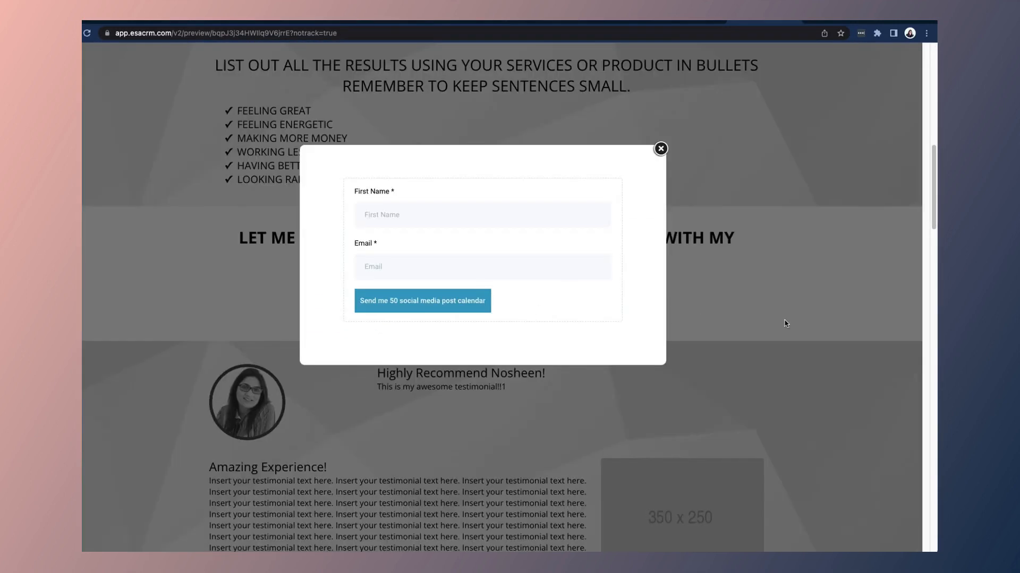
pyautogui.click(400, 212)
pyautogui.write('Nosheen')
pyautogui.press('Tab')
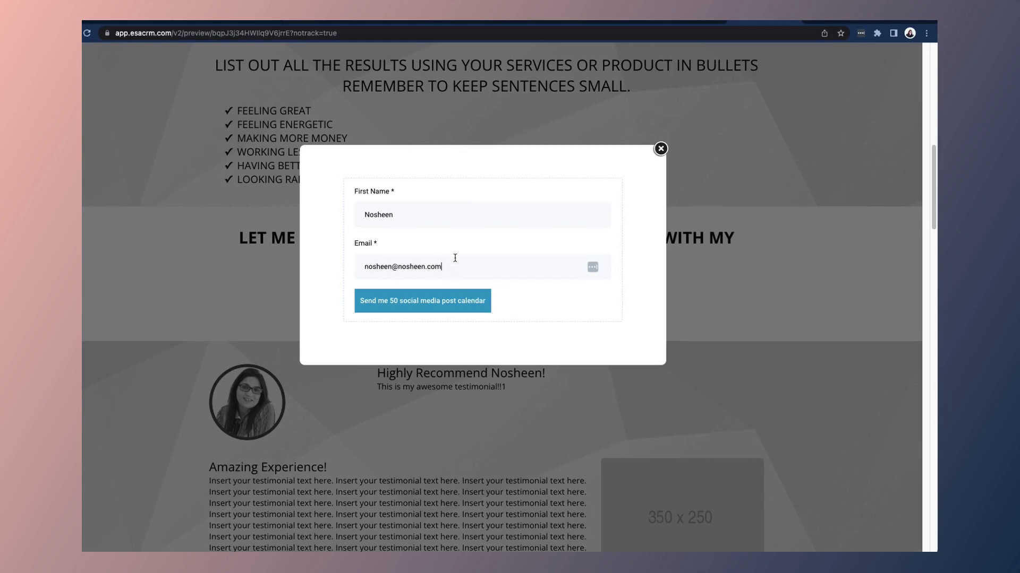
pyautogui.click(419, 303)
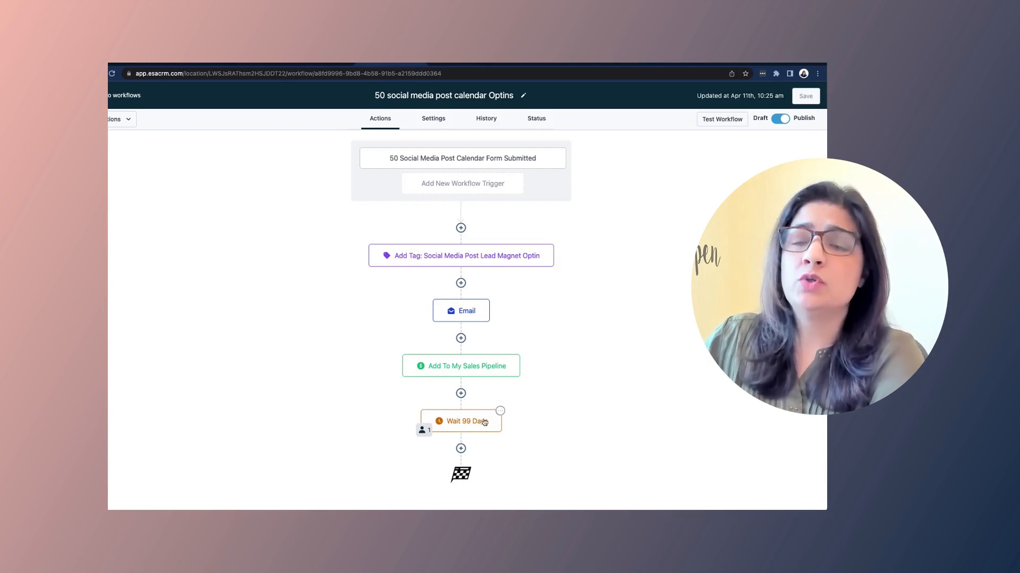
# Step: Check the Wait step's waiting contact, then view the workflow's execution history logs
pyautogui.click(423, 431)
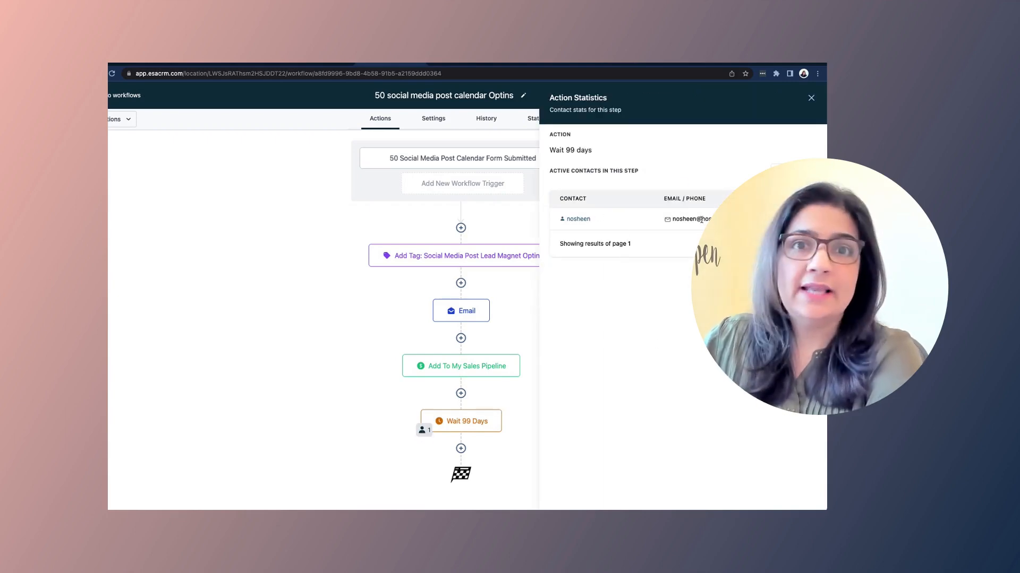
pyautogui.click(811, 98)
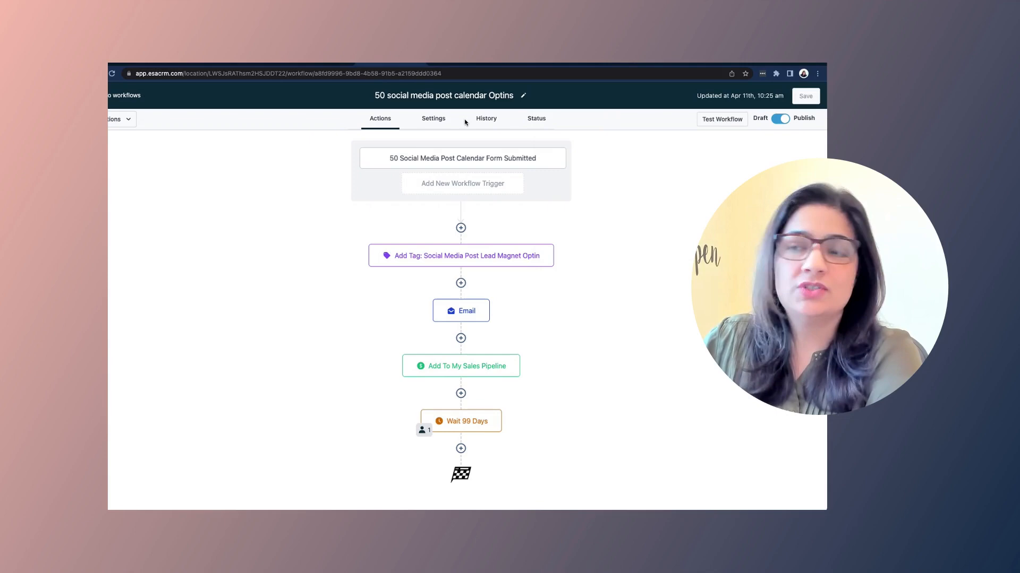
pyautogui.click(435, 119)
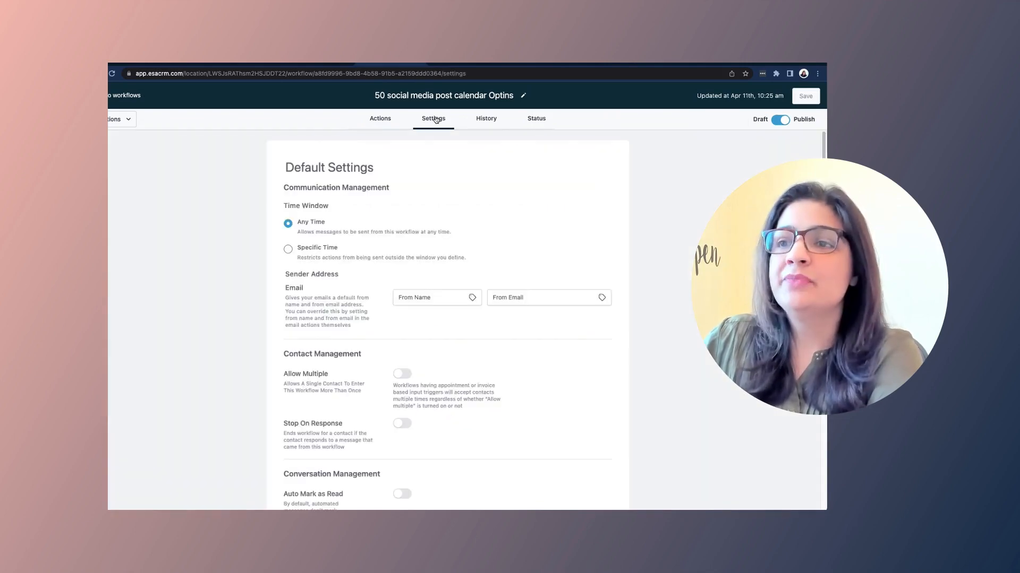
pyautogui.click(484, 121)
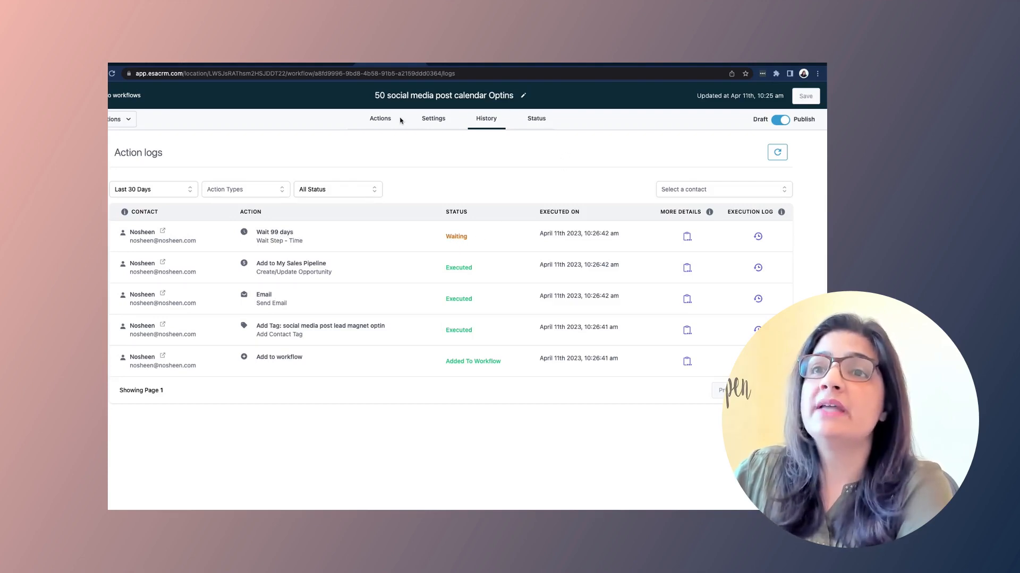
pyautogui.click(314, 65)
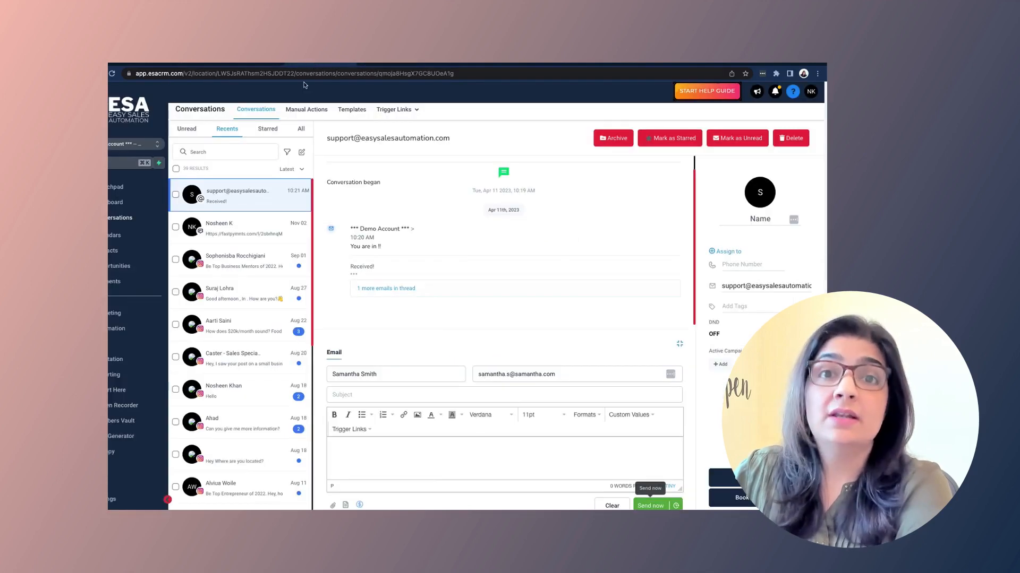
pyautogui.click(111, 268)
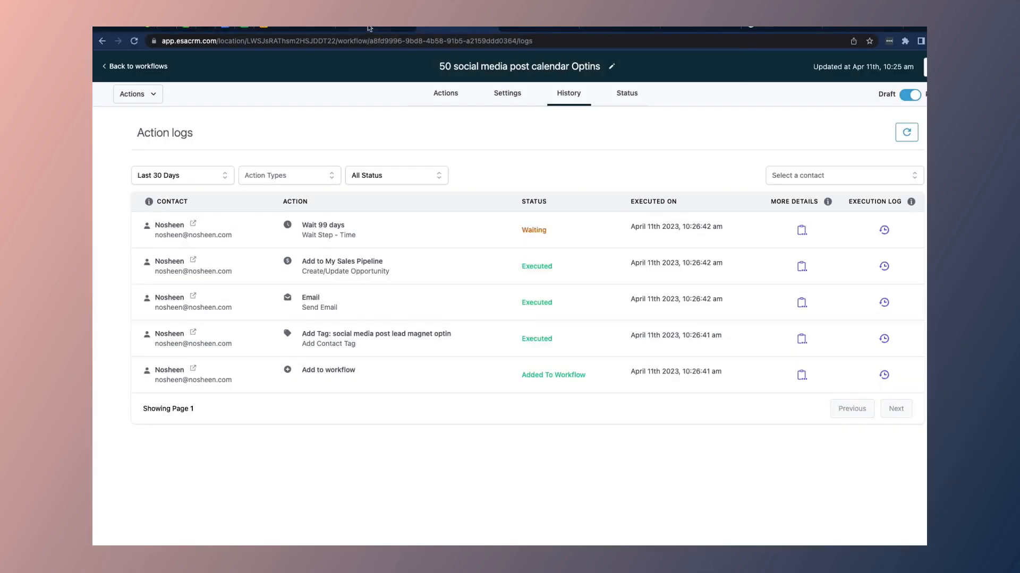
pyautogui.click(369, 29)
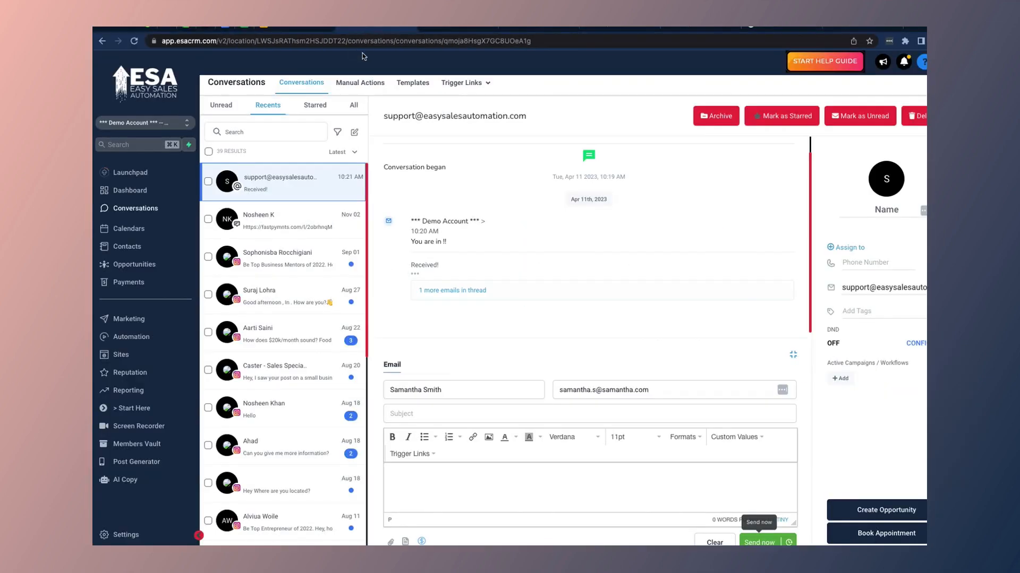
pyautogui.click(133, 266)
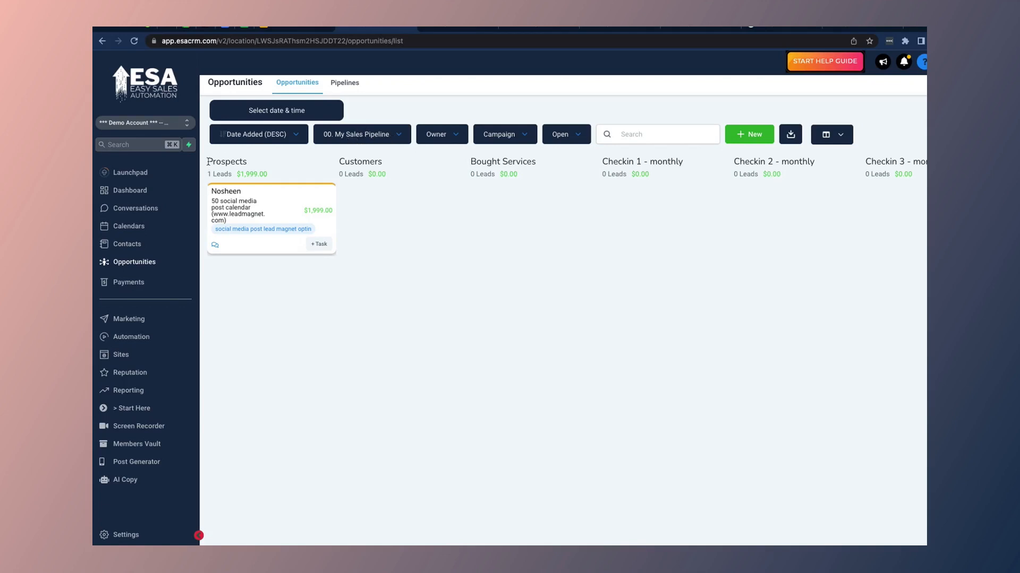
pyautogui.moveTo(207, 161); pyautogui.dragTo(255, 164)
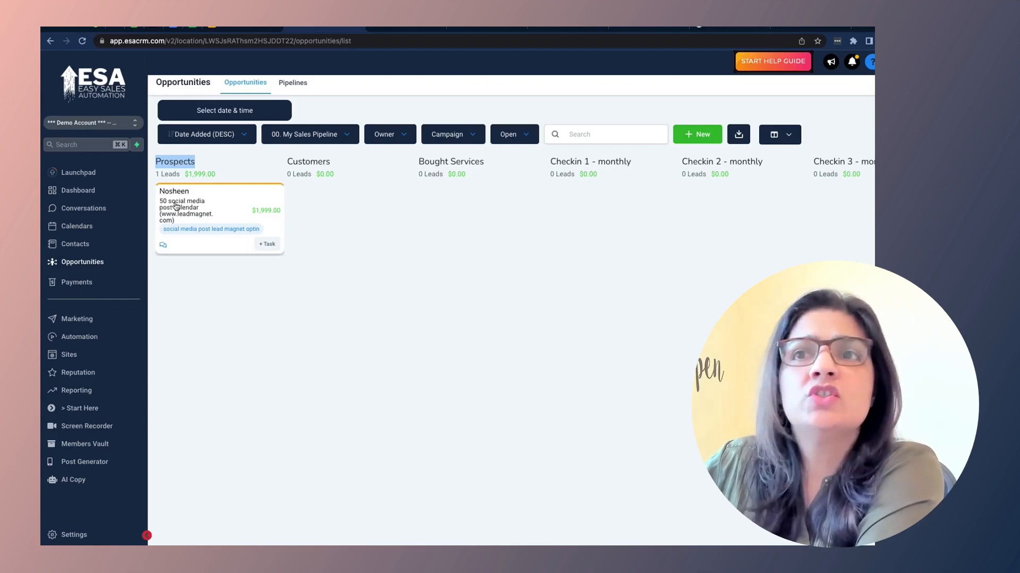
pyautogui.click(407, 29)
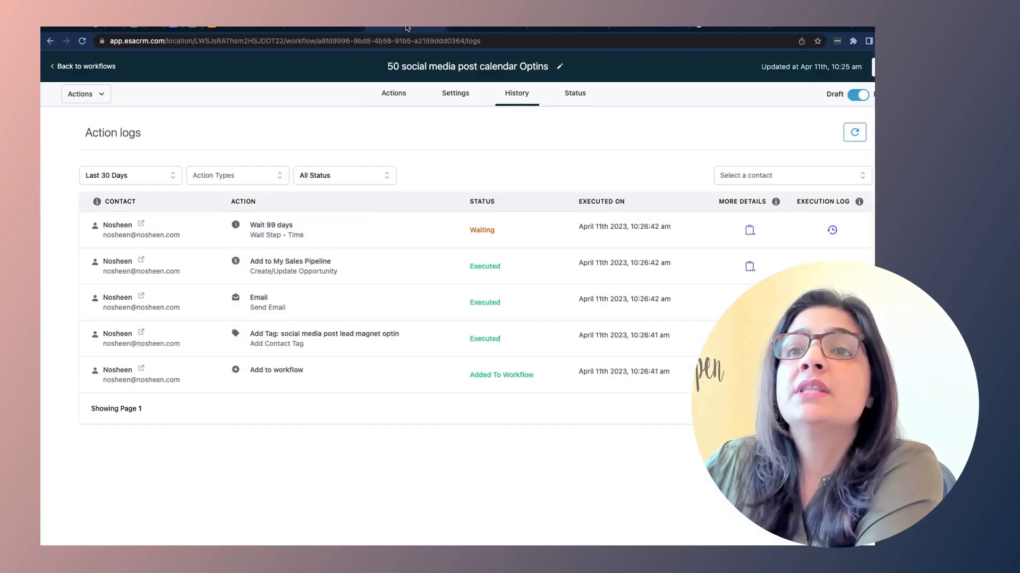
# Step: Check the Add To My Sales Pipeline step, then keep the board on 00. My Sales Pipeline
pyautogui.click(394, 93)
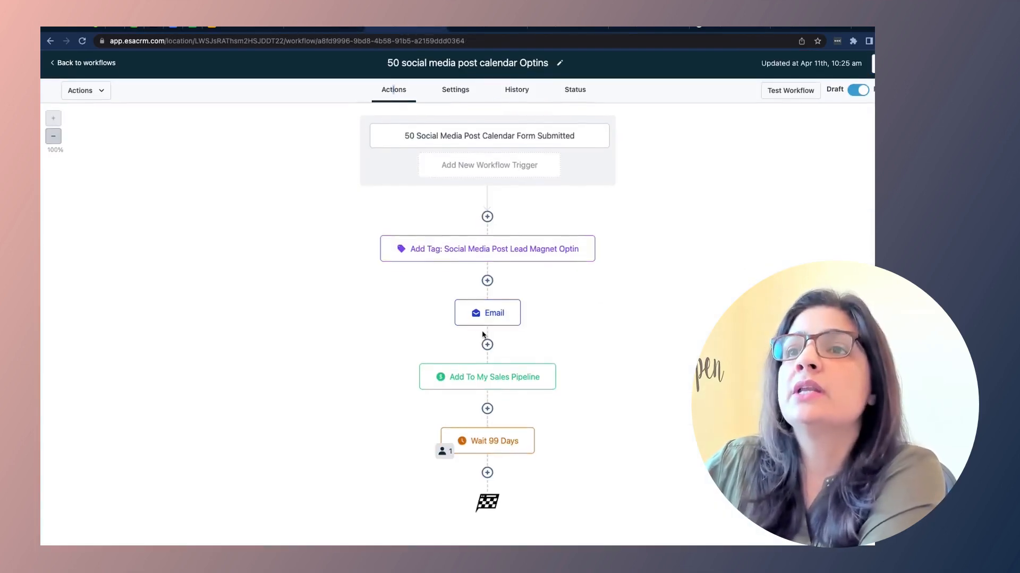
pyautogui.click(489, 387)
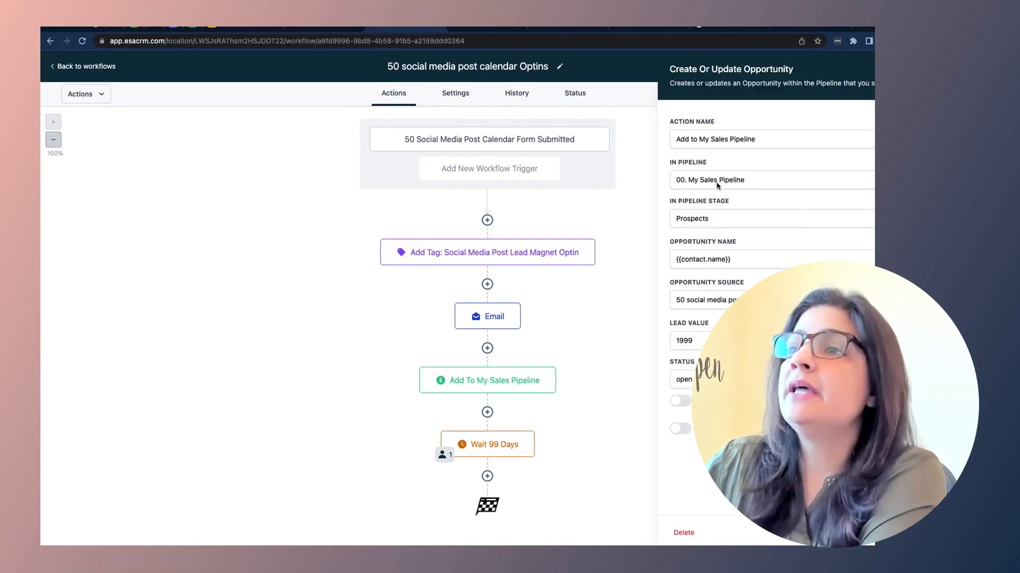
pyautogui.click(337, 29)
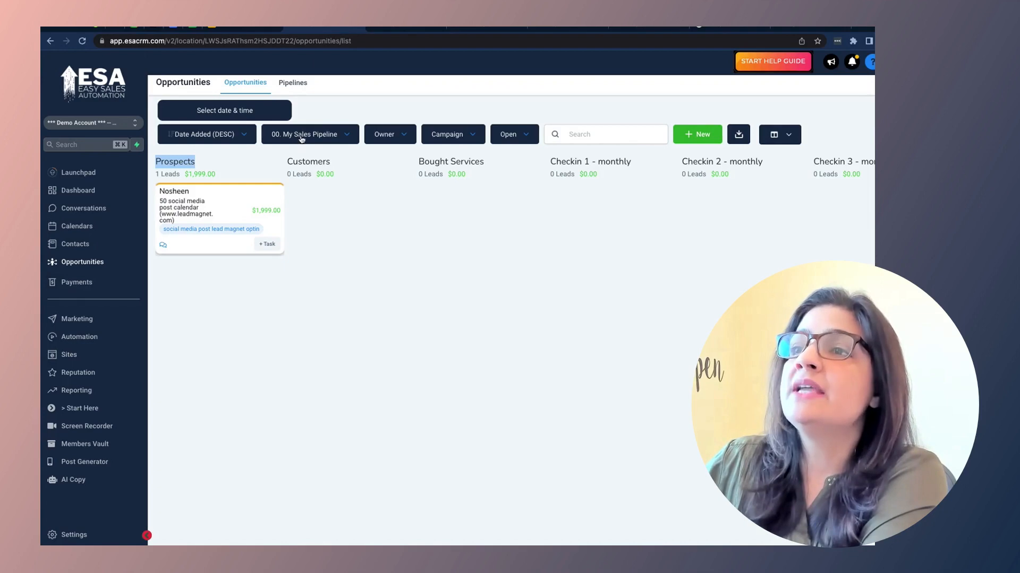
pyautogui.click(347, 137)
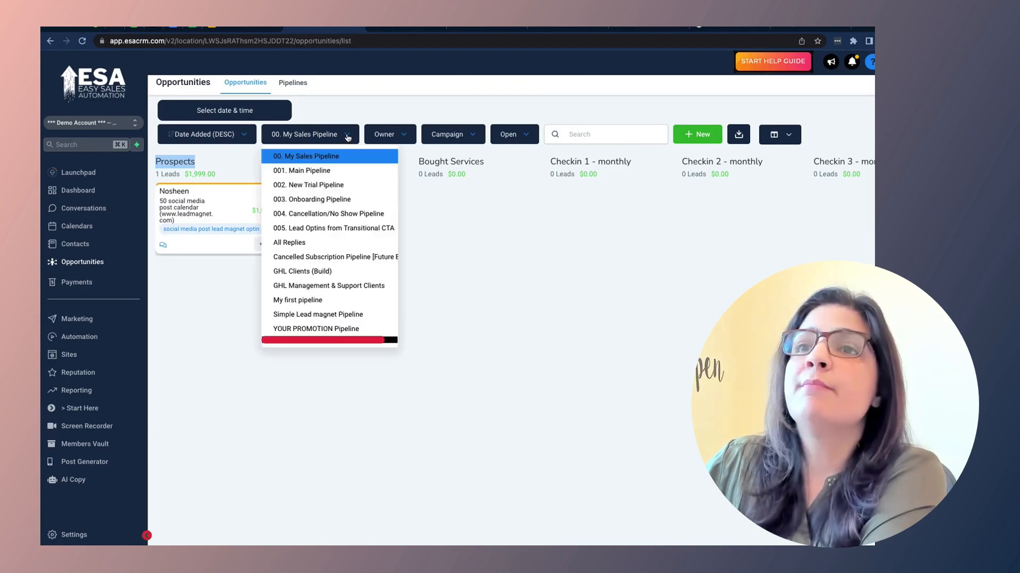
pyautogui.click(347, 137)
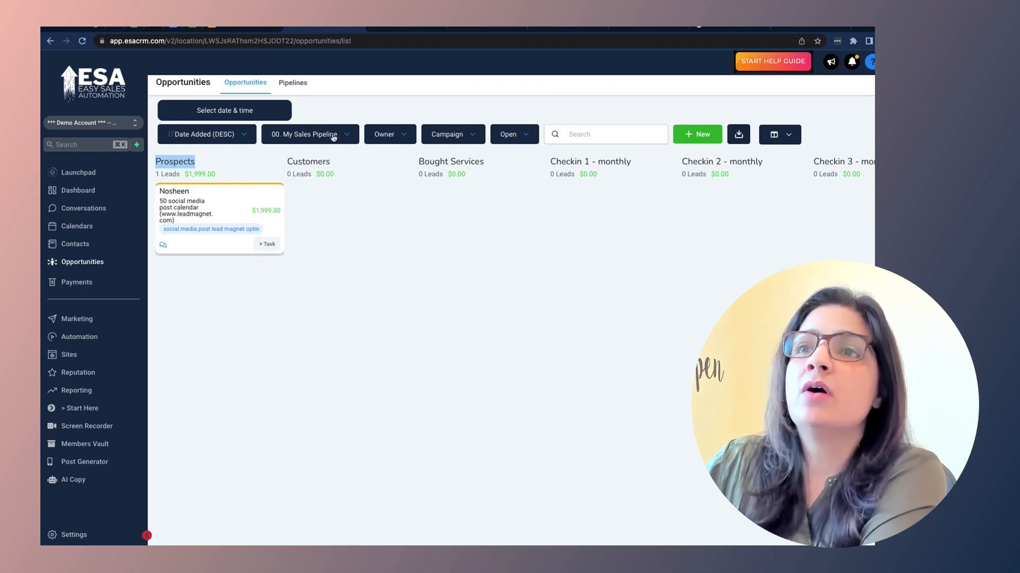
# Step: Compare against the pipeline step's settings, then return to the $1,999.00 Prospects lead
pyautogui.click(401, 25)
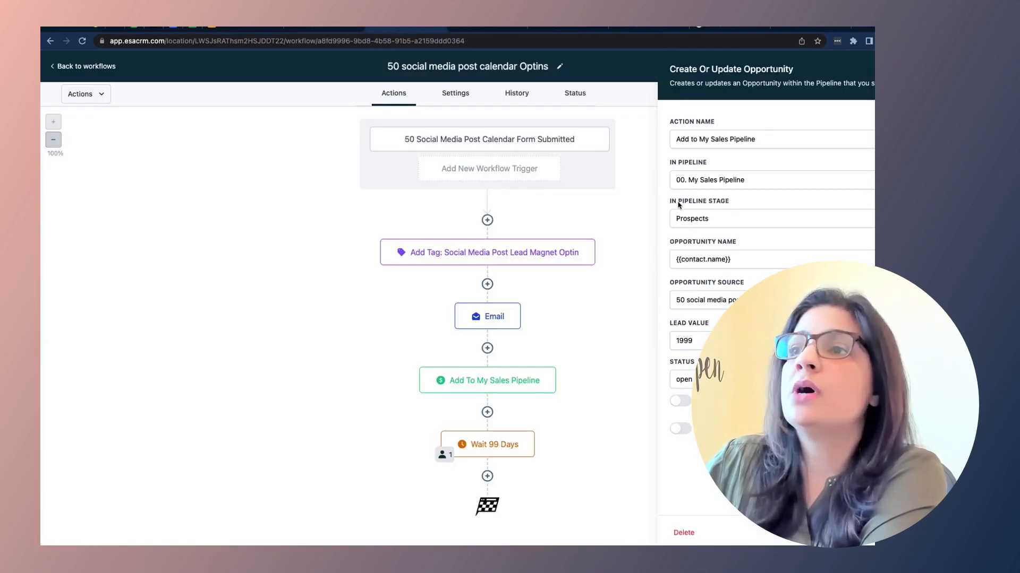
pyautogui.click(319, 26)
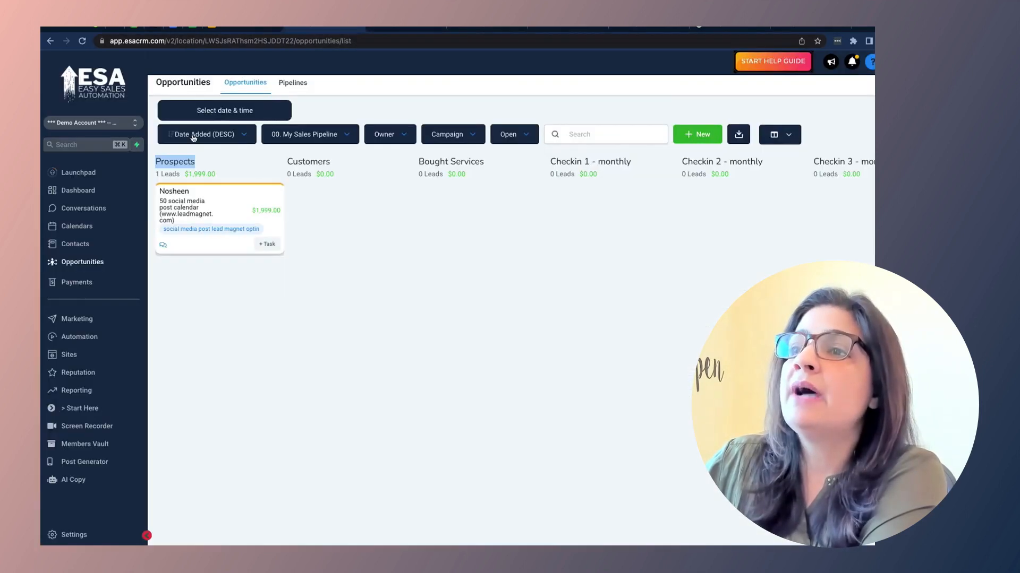
pyautogui.click(173, 162)
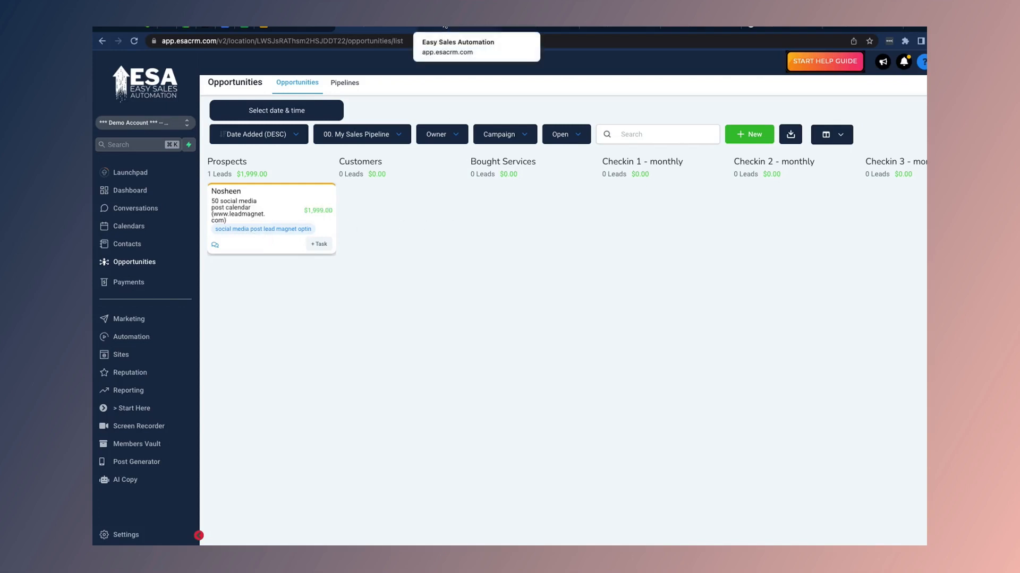
pyautogui.click(134, 208)
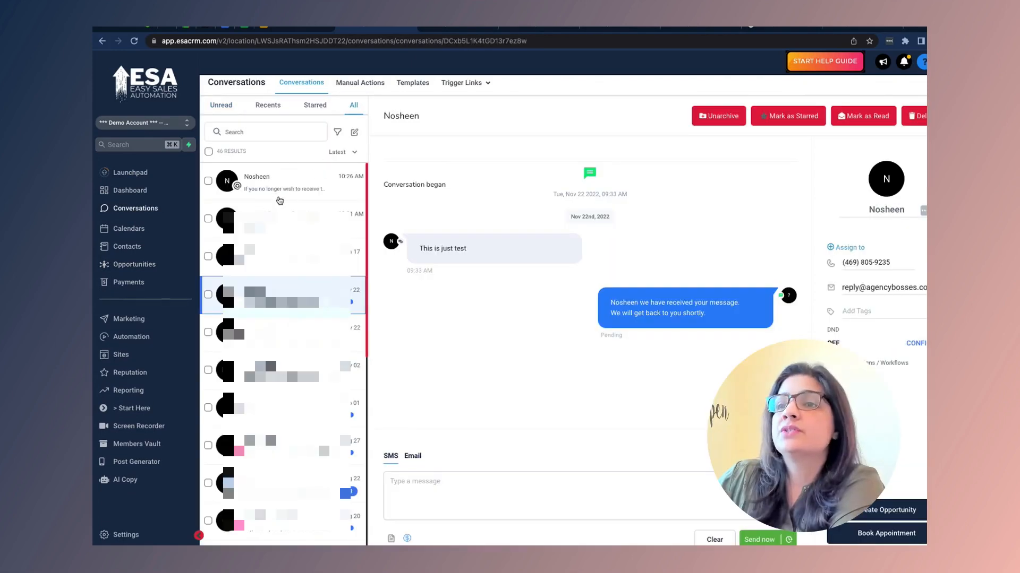
pyautogui.click(273, 189)
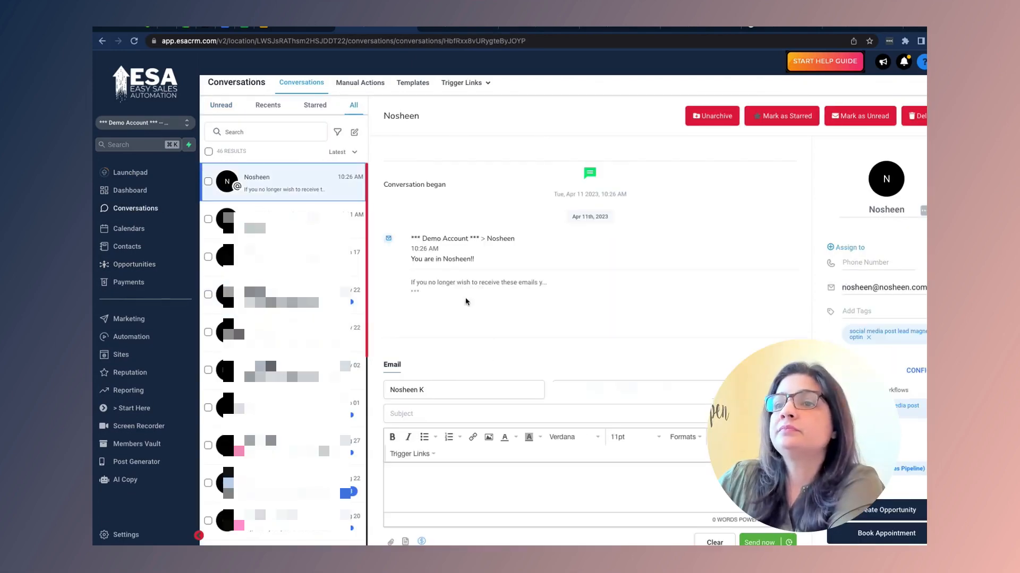
pyautogui.click(415, 292)
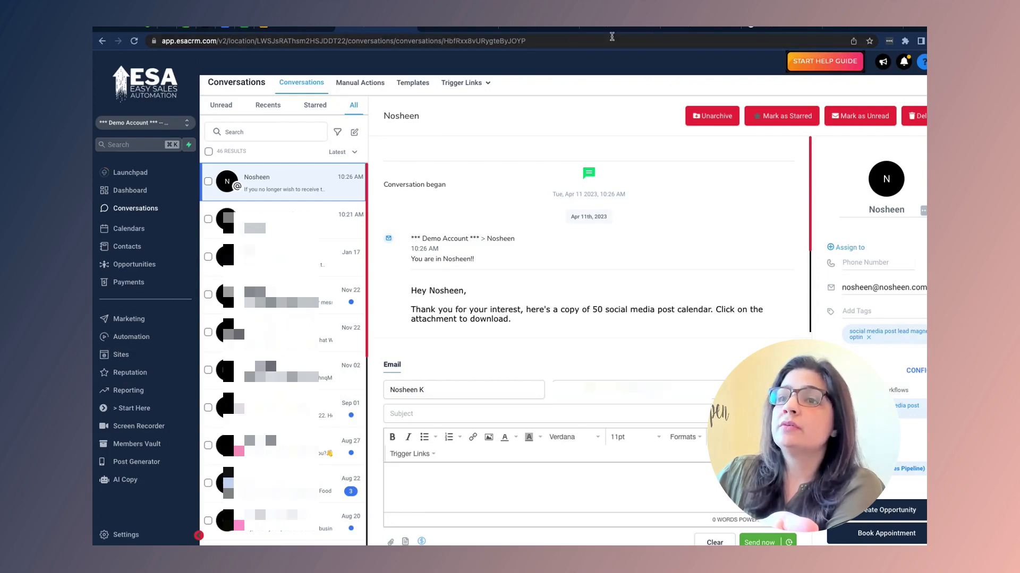
pyautogui.click(467, 27)
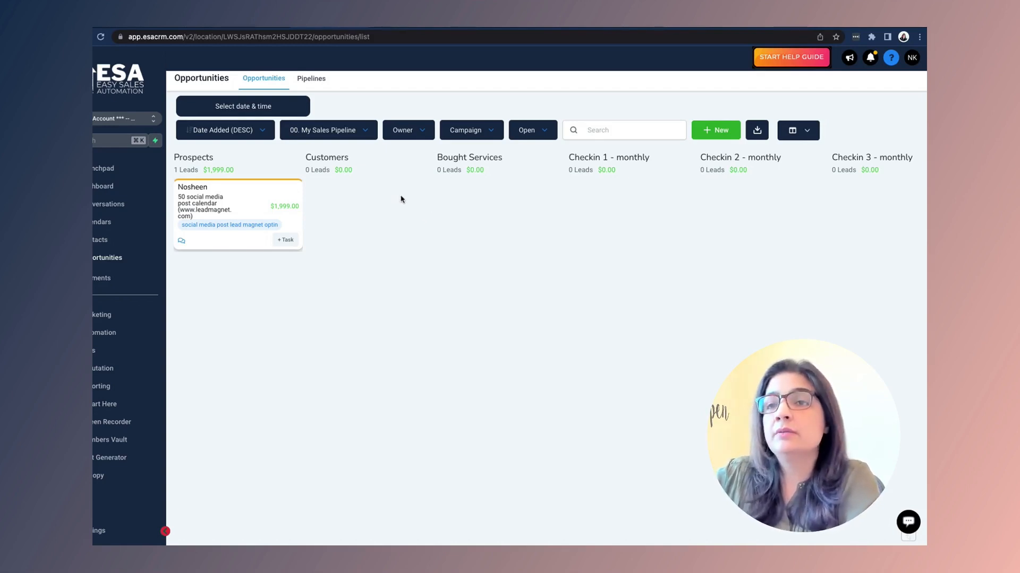
pyautogui.moveTo(237, 200)
pyautogui.mouseDown()
pyautogui.moveTo(355, 199)
pyautogui.moveTo(323, 212)
pyautogui.moveTo(234, 210)
pyautogui.moveTo(307, 199)
pyautogui.moveTo(240, 198)
pyautogui.mouseUp()
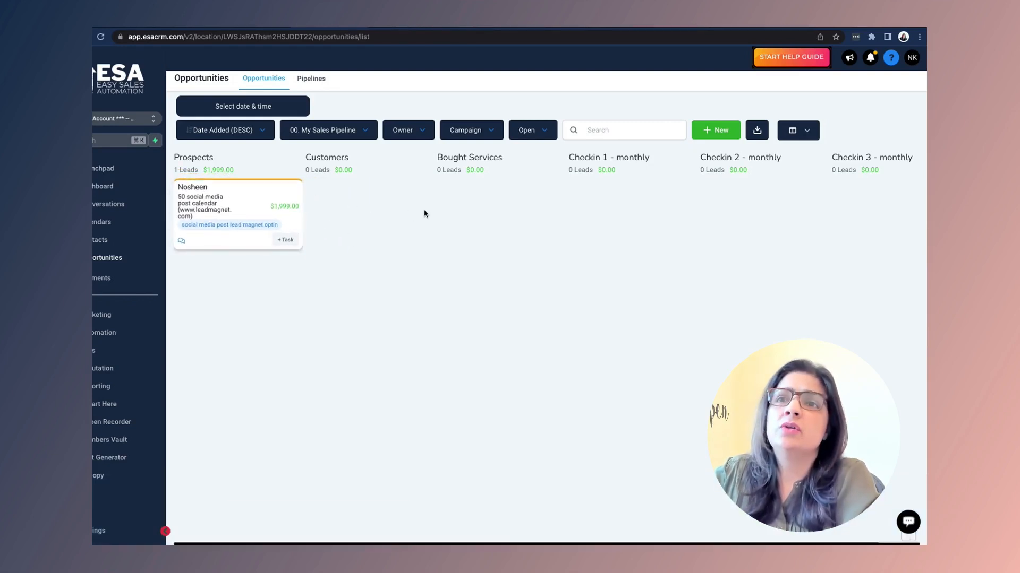
pyautogui.click(249, 202)
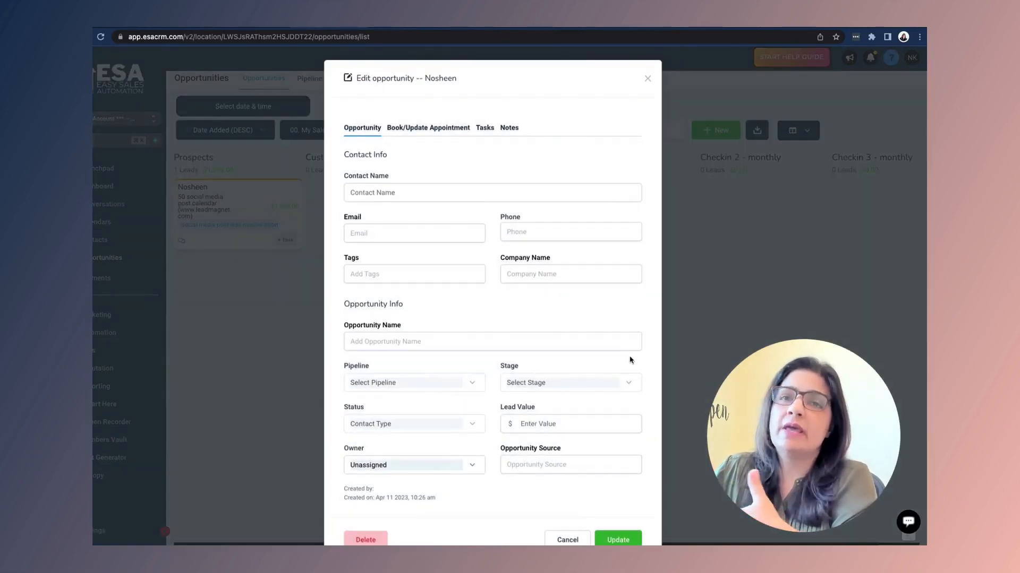
# Step: Review the opportunity's Book/Update Appointment options and its available booking calendars
pyautogui.scroll(-1, 457, 296)
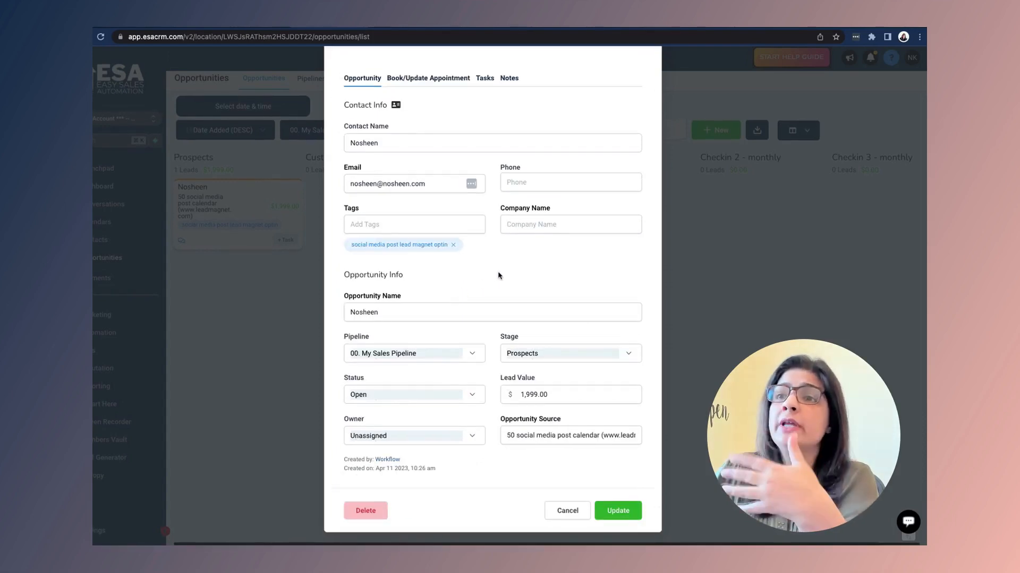
pyautogui.scroll(1, 499, 273)
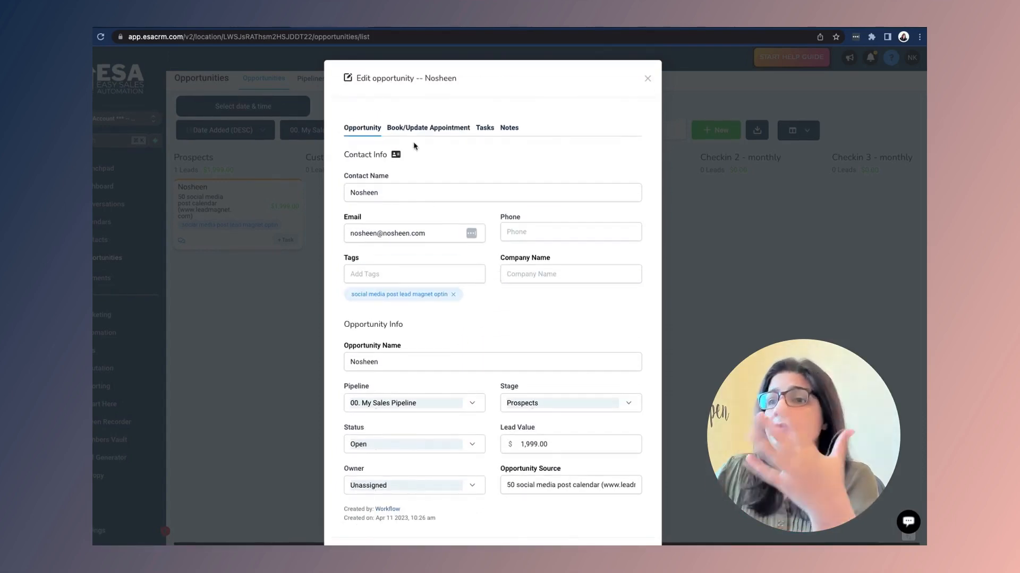
pyautogui.click(435, 132)
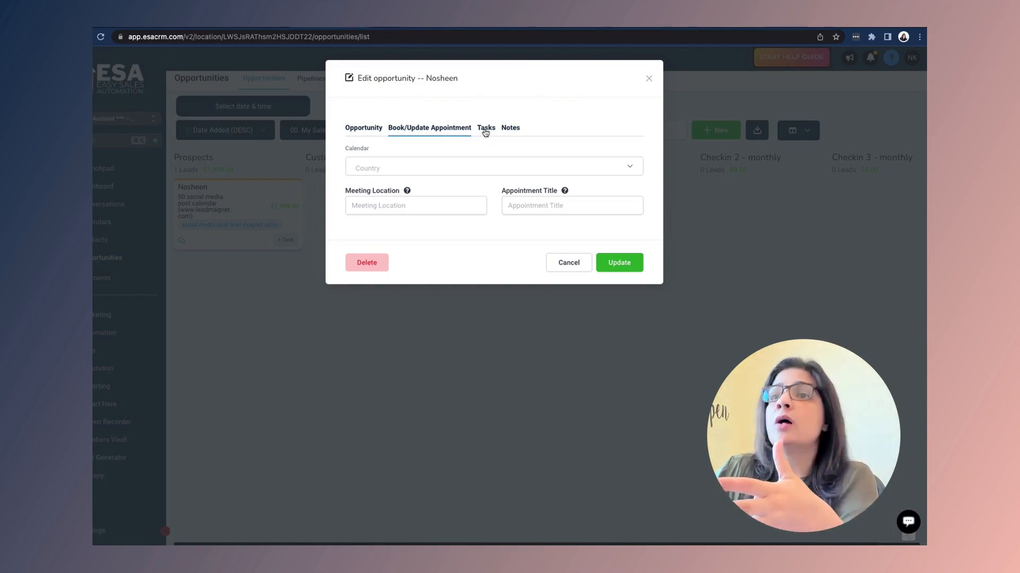
pyautogui.click(630, 167)
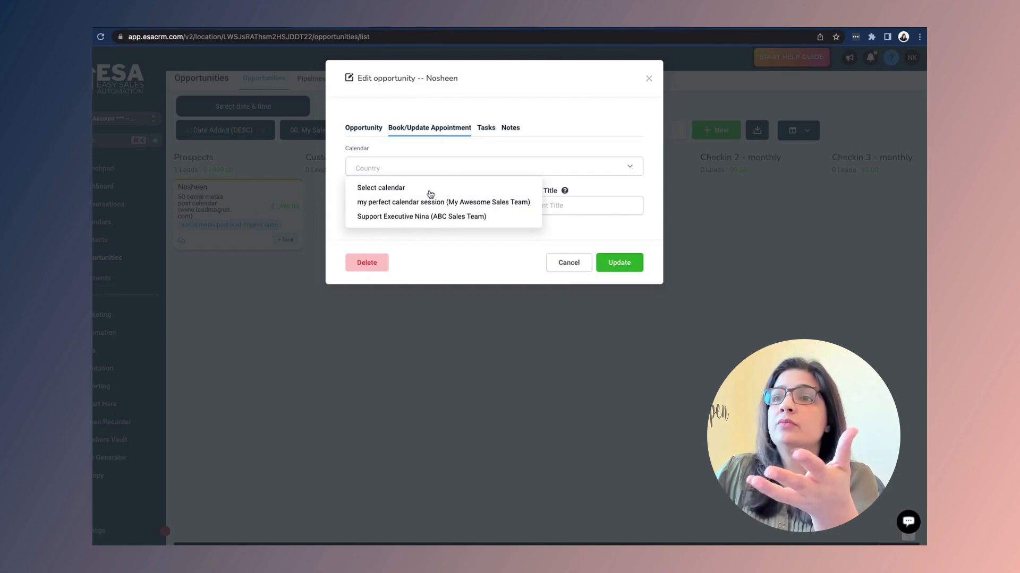
# Step: Browse the Tasks and Notes tabs, try Update with an empty note, then cancel the editor
pyautogui.click(486, 129)
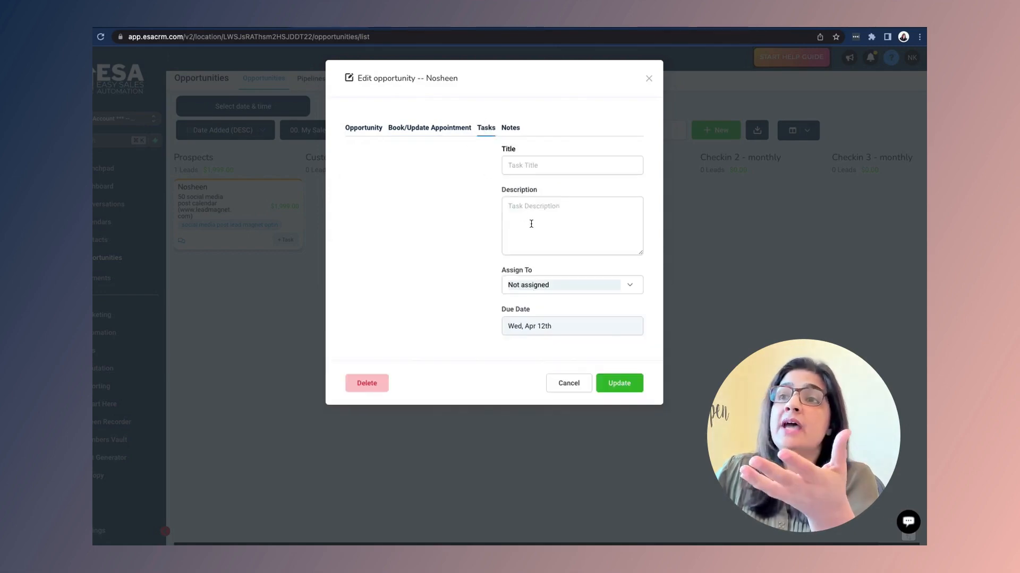
pyautogui.click(512, 128)
pyautogui.click(401, 174)
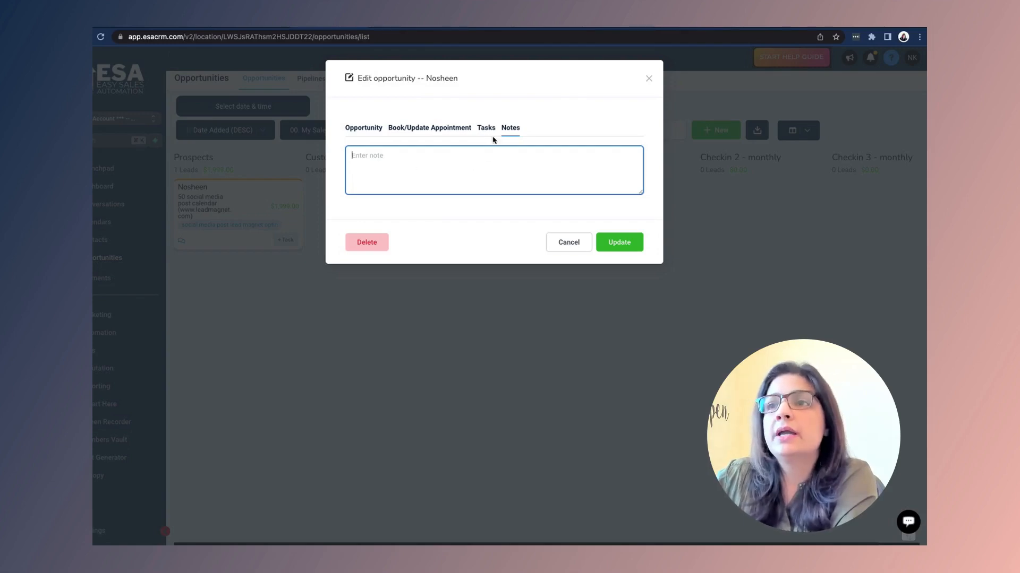
pyautogui.click(620, 244)
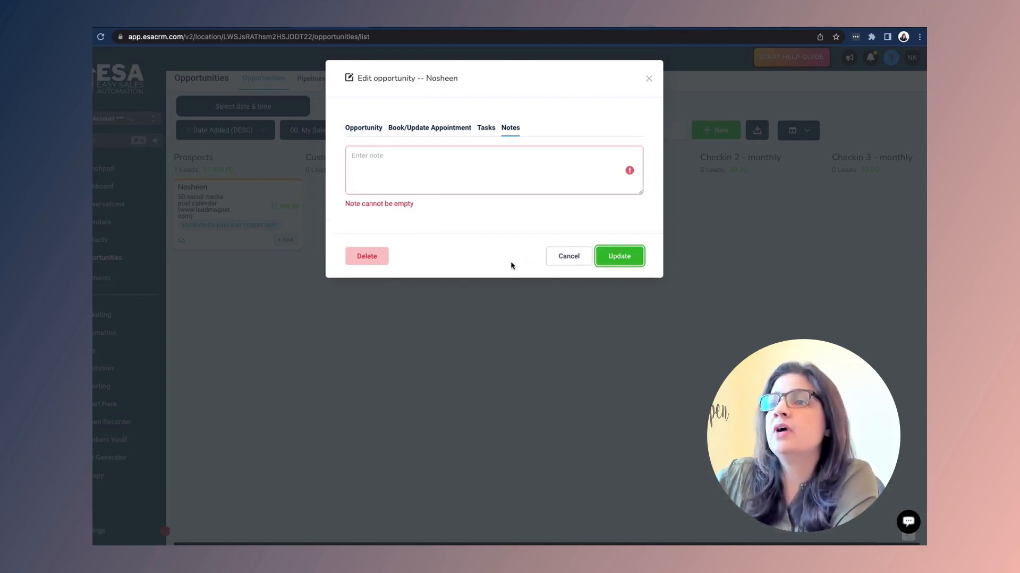
pyautogui.click(566, 257)
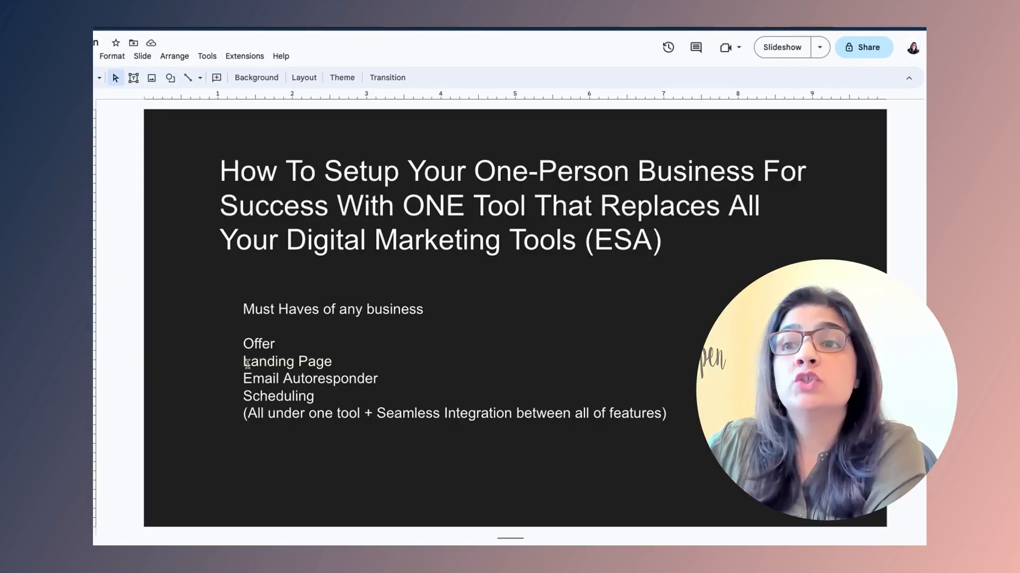